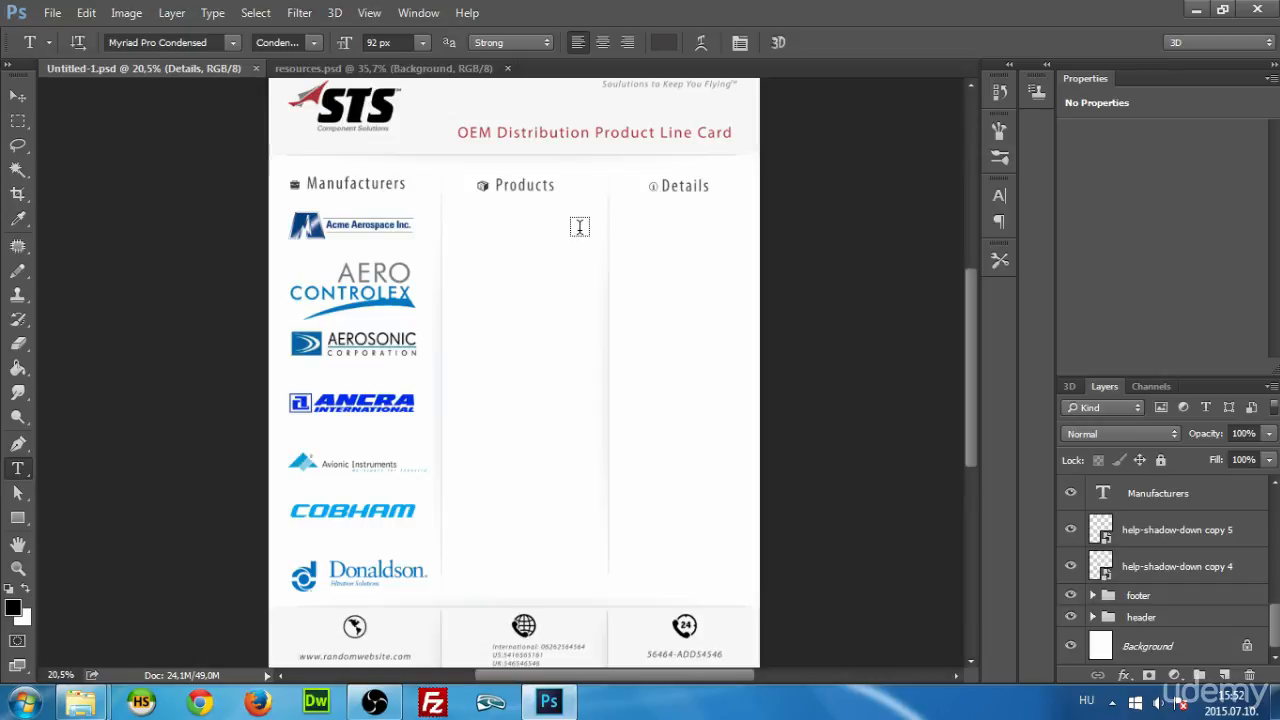
Start a new text layer below the Products heading and enter "Acme Aerospace".
scroll(543, 226, "up", 1)
scroll(543, 226, "up", 1)
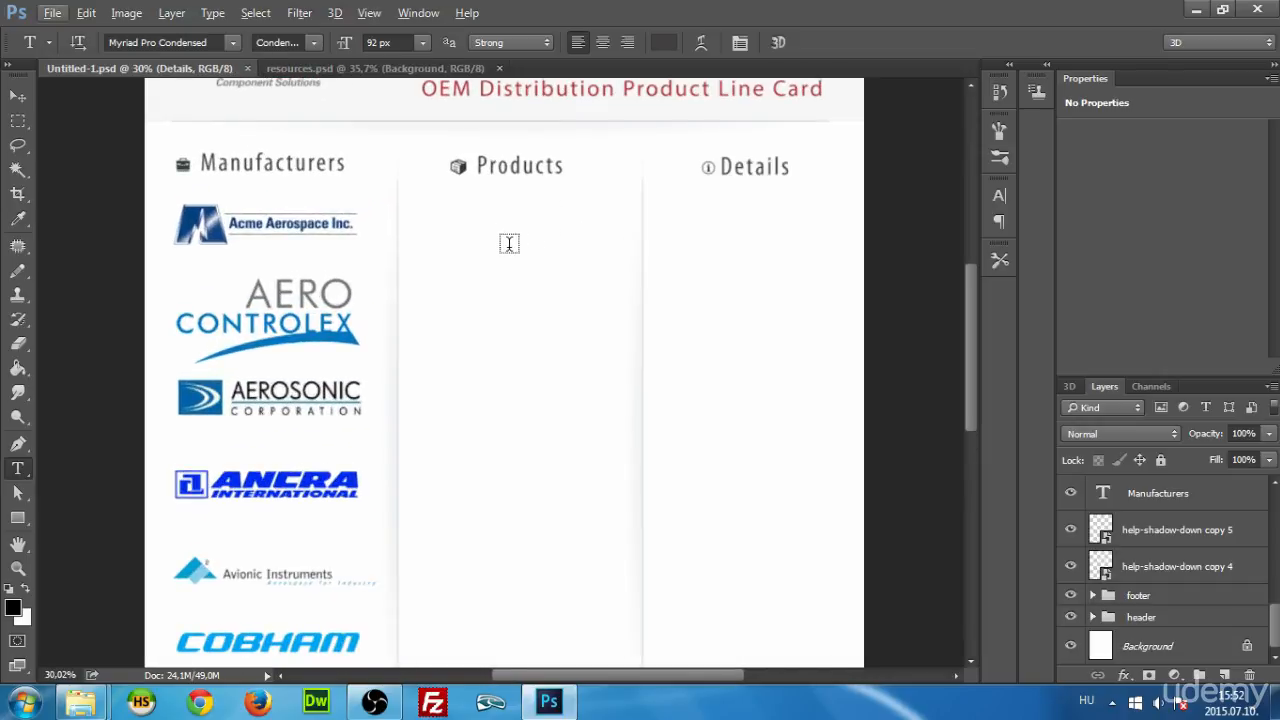
left_click(466, 230)
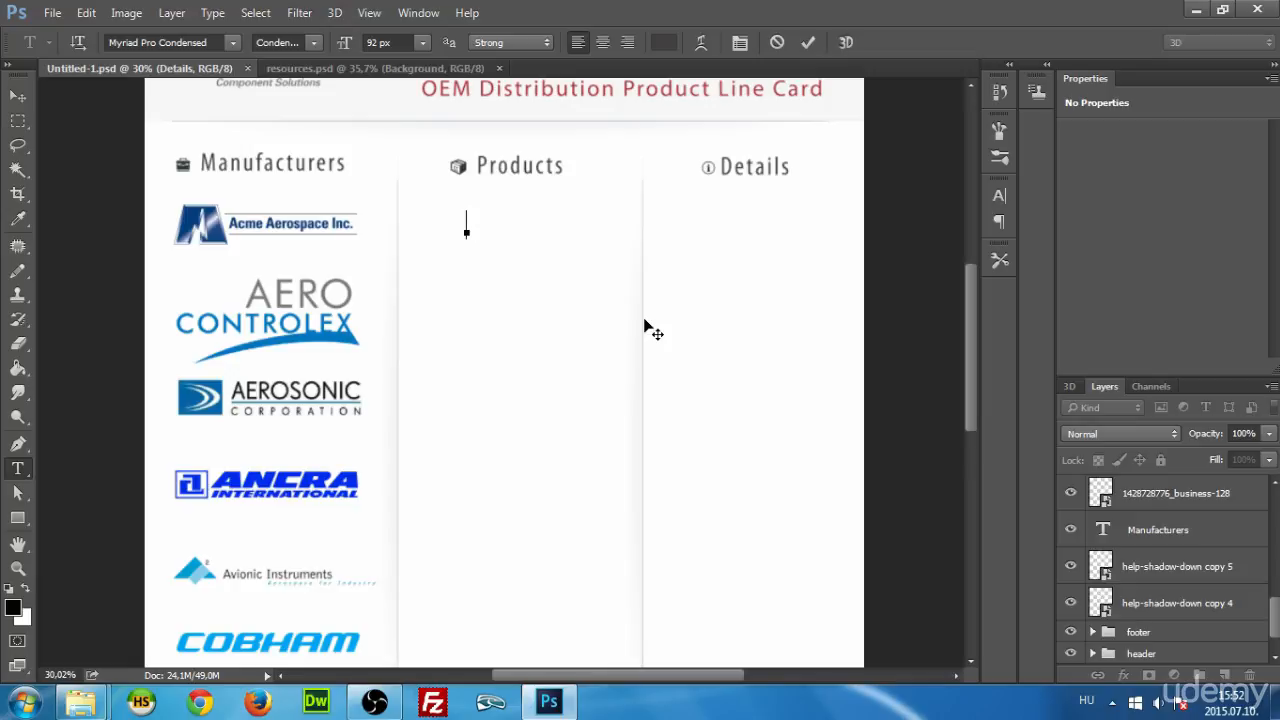
type("A")
type("cme Aerospace")
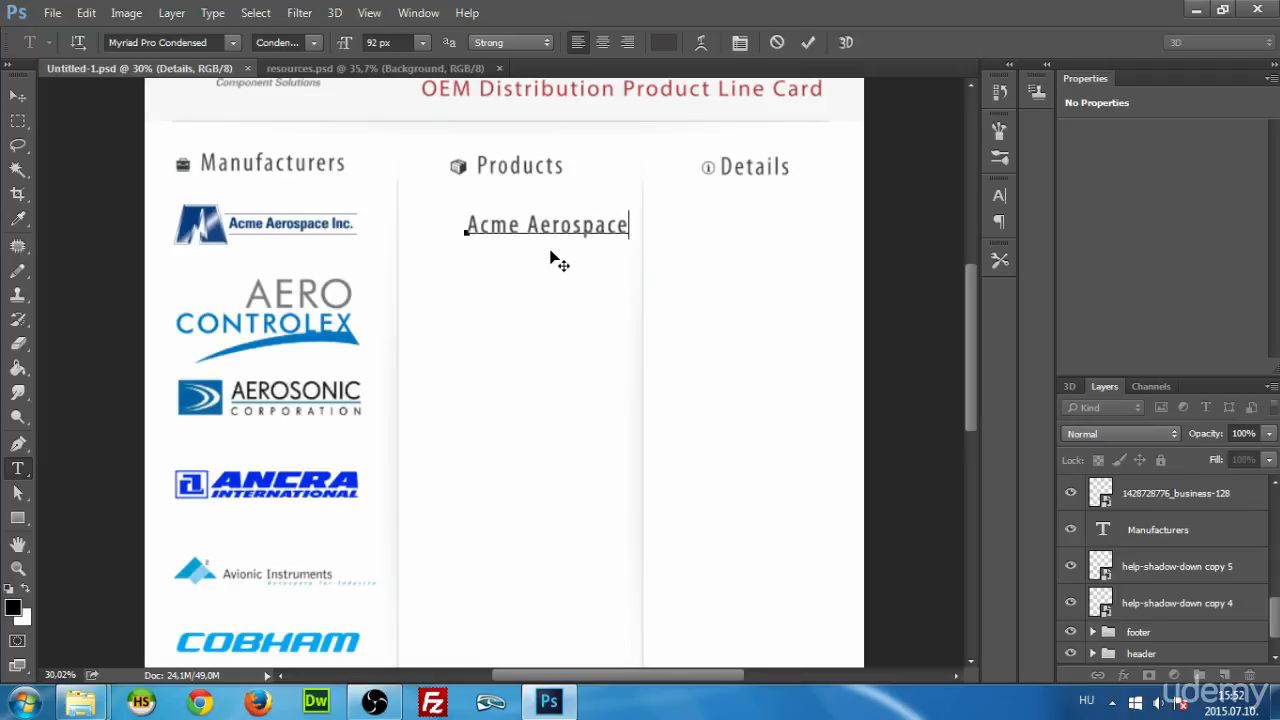
Paste the copied bullet on a new line below "Acme Aerospace" and enter "Aircraft modula Power Supplies" after it.
key("Return")
key("ctrl+v")
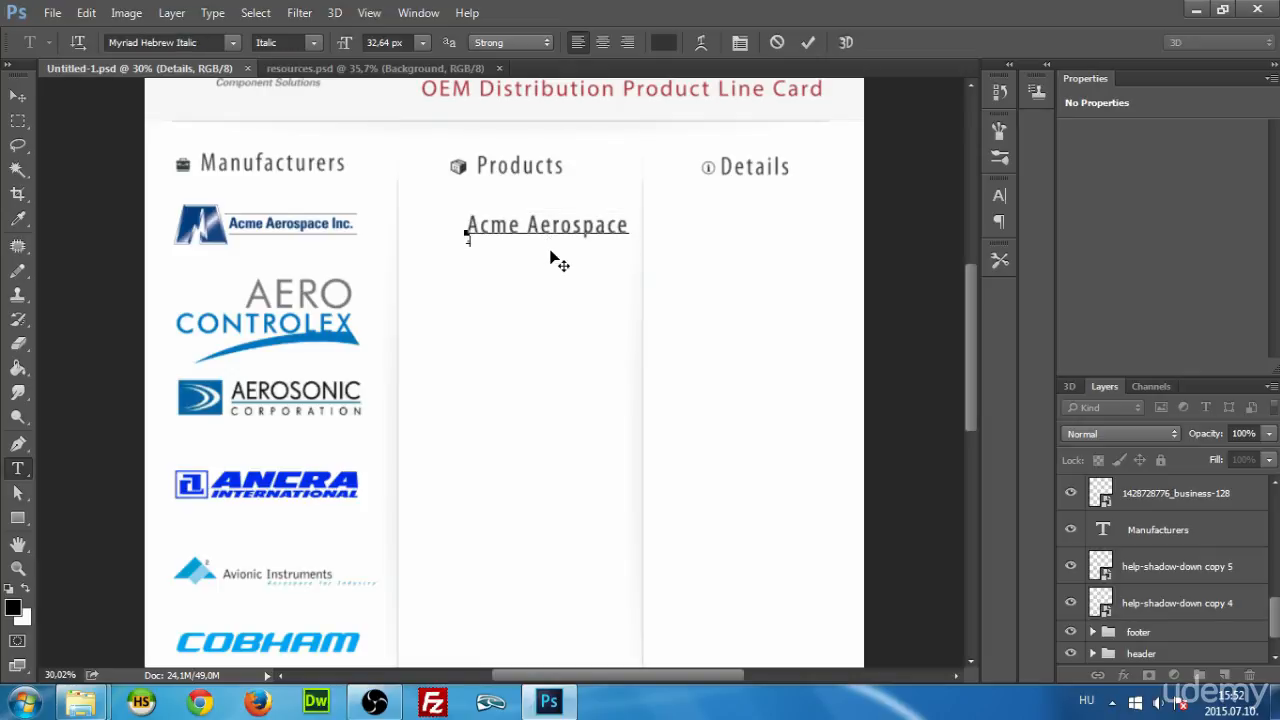
scroll(534, 257, "up", 4)
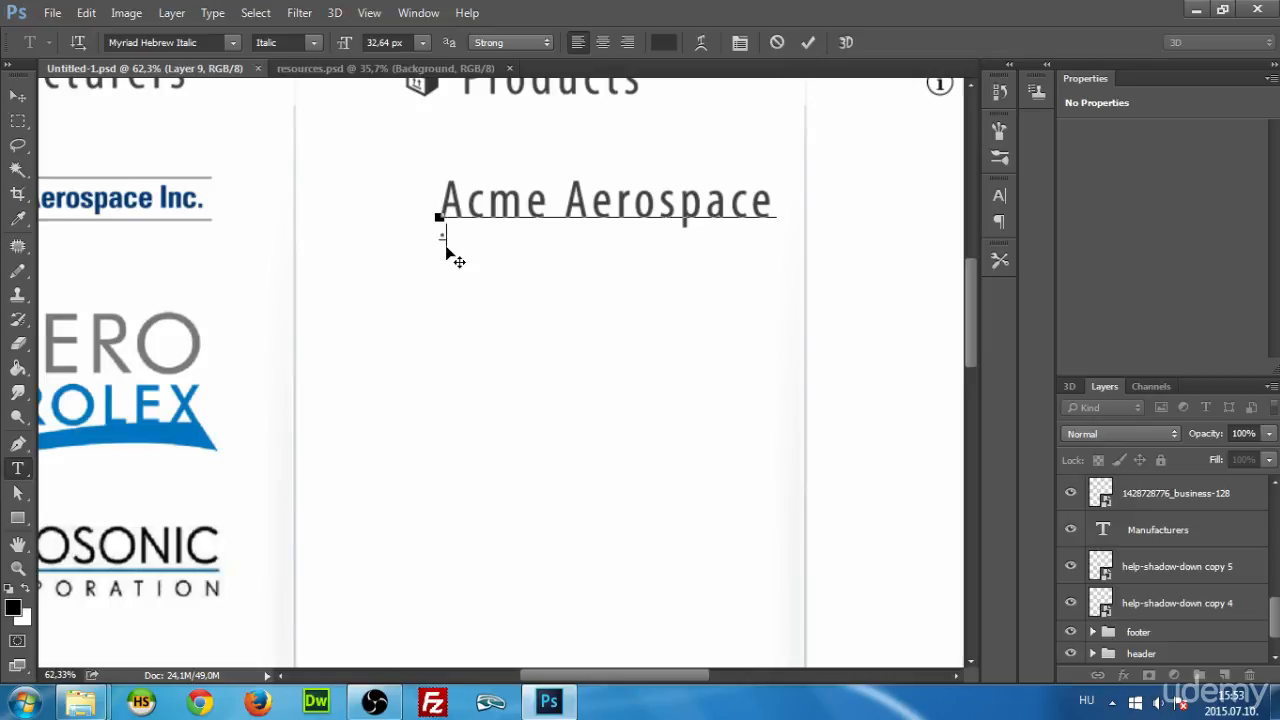
type("ircraft")
key("BackSpace")
key("BackSpace")
key("BackSpace")
key("BackSpace")
key("BackSpace")
key("BackSpace")
key("BackSpace")
key("BackSpace")
type("Aircraft mod")
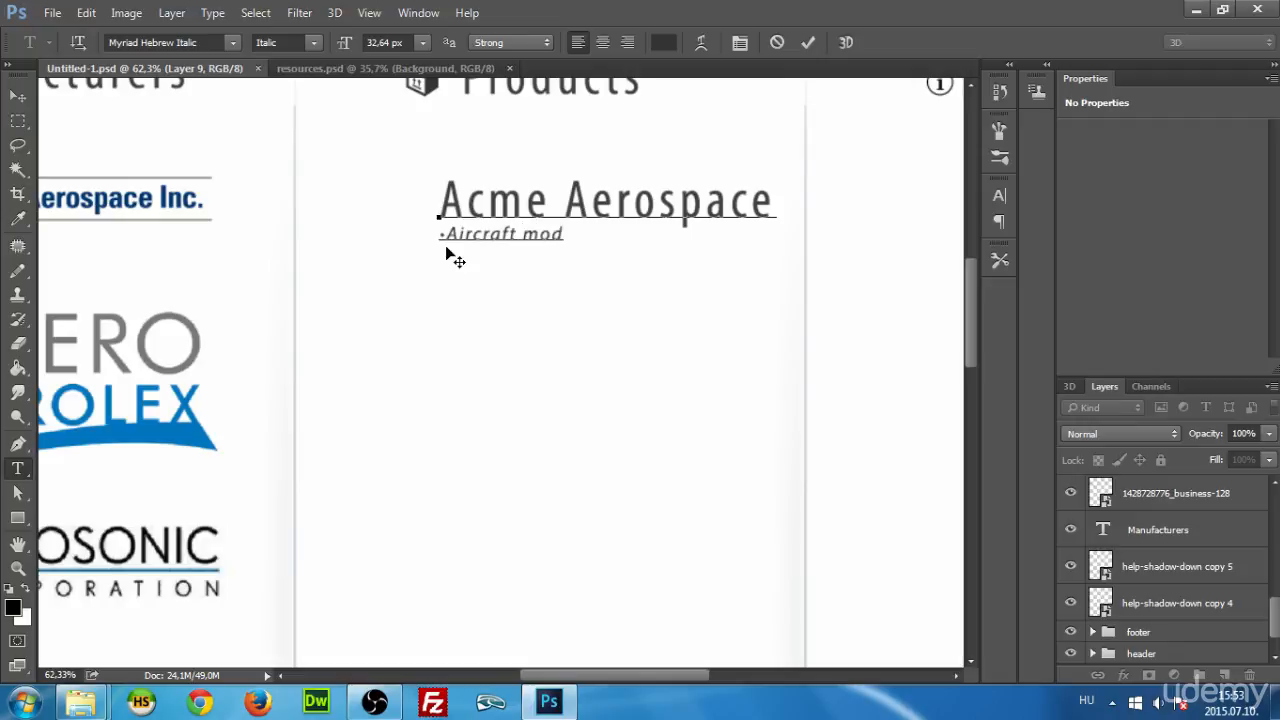
type("ula Power")
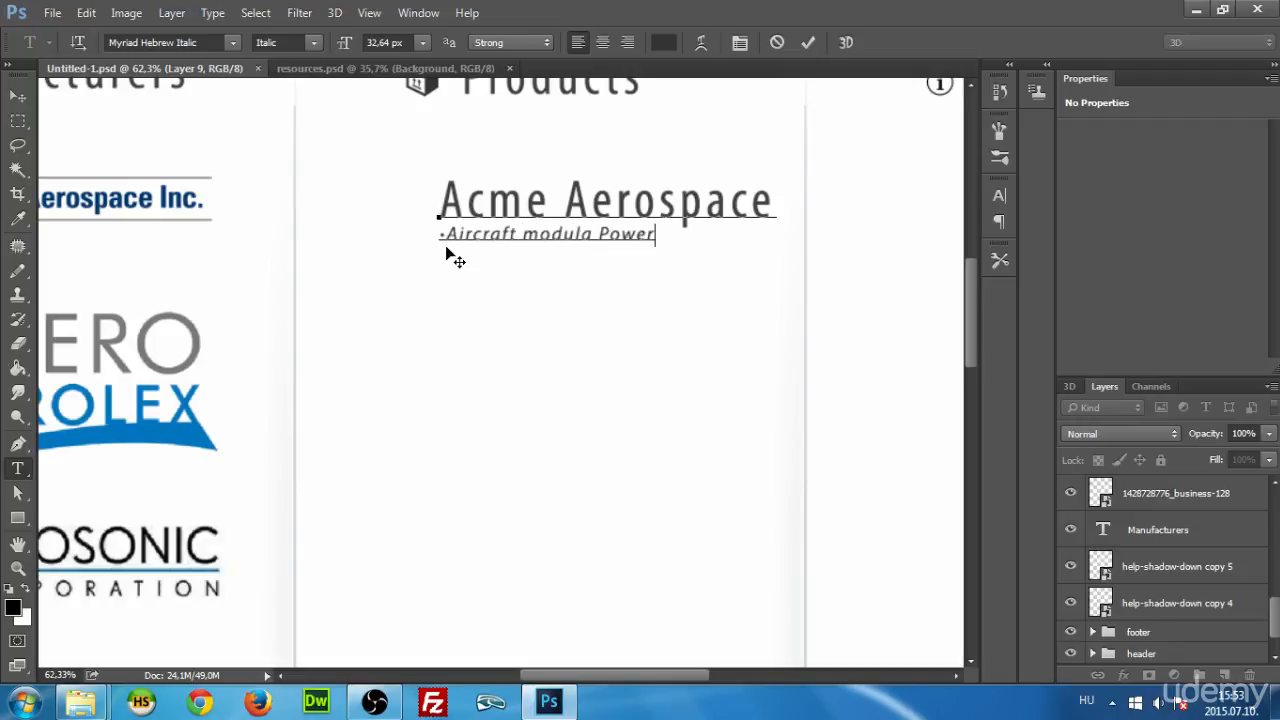
type(" Sup")
key("BackSpace")
type("plies")
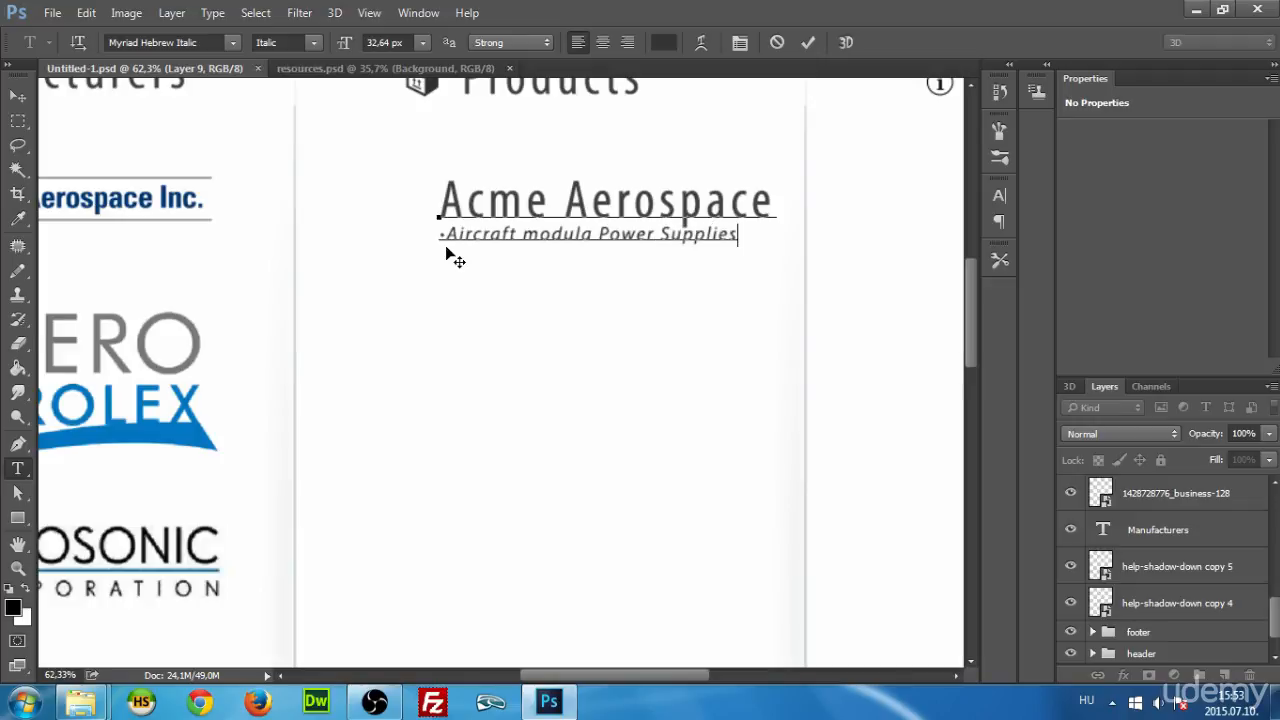
Correct the second word of the first bullet line to "Modular", with a capital M and a final r.
left_click(539, 235)
key("Delete")
type("M")
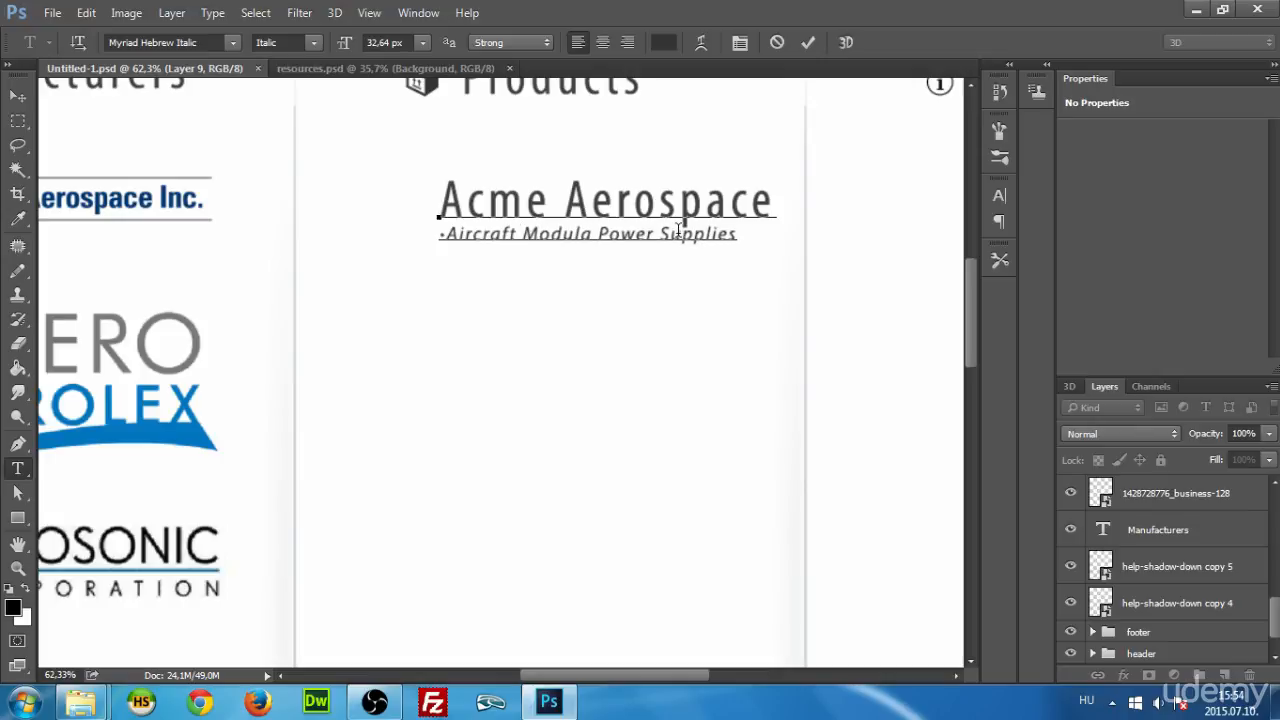
key("Right")
key("Right")
key("Right")
key("Right")
key("Right")
type("r")
left_click(781, 242)
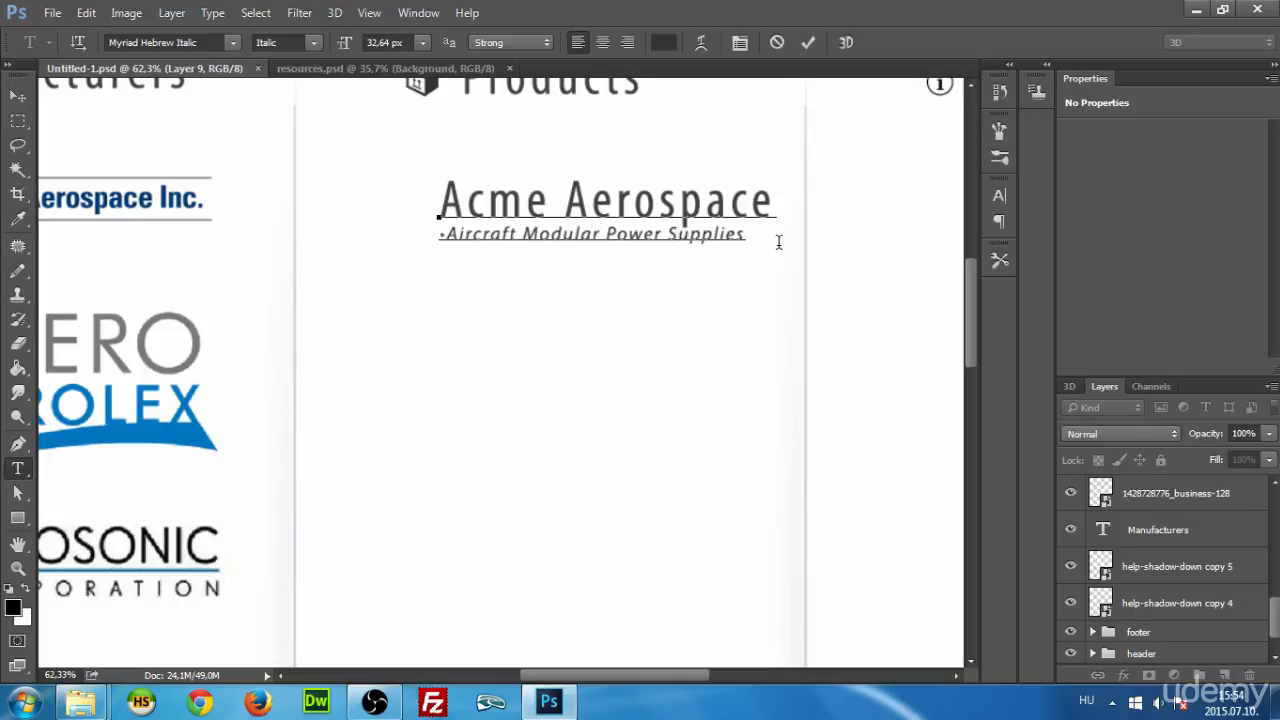
Add two bullet lines below it reading "A320 Battery" and "Battery chargers for B737/MD80".
key("Return")
type("A320 Battery")
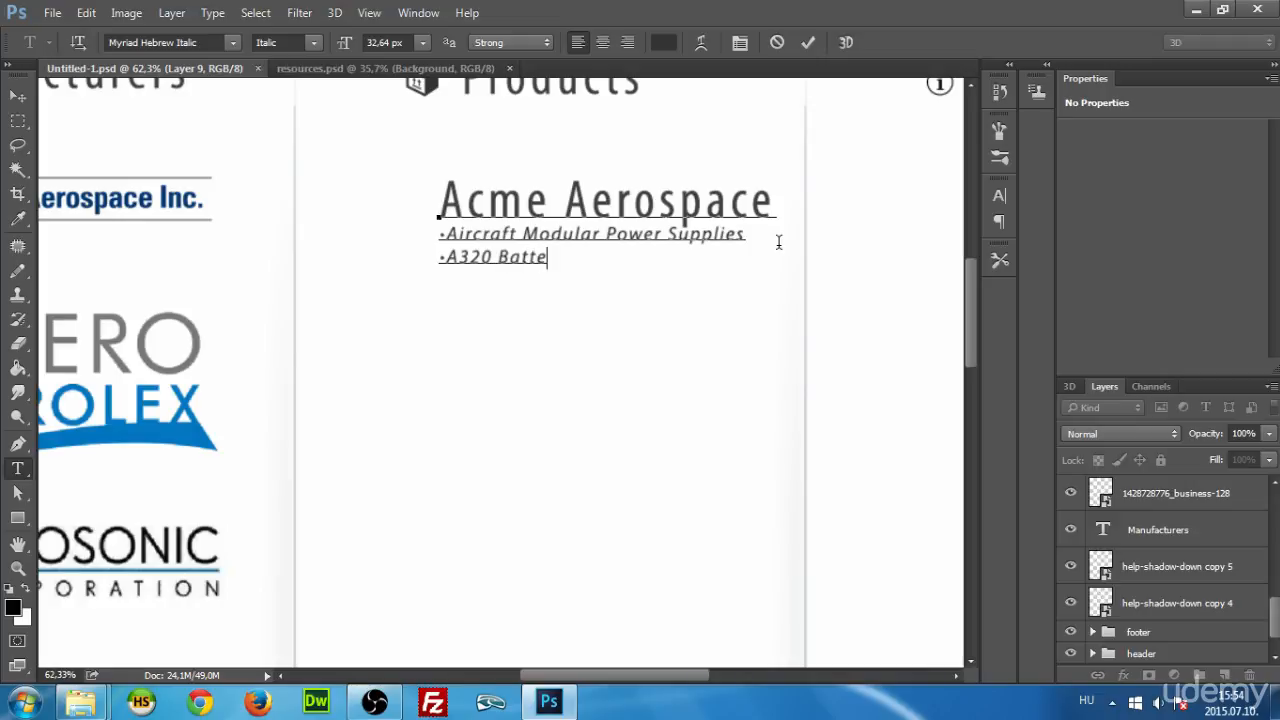
key("Return")
type("•")
type("Barry")
key("Left")
key("Left")
key("Left")
key("Delete")
key("Delete")
key("Delete")
type("ttey")
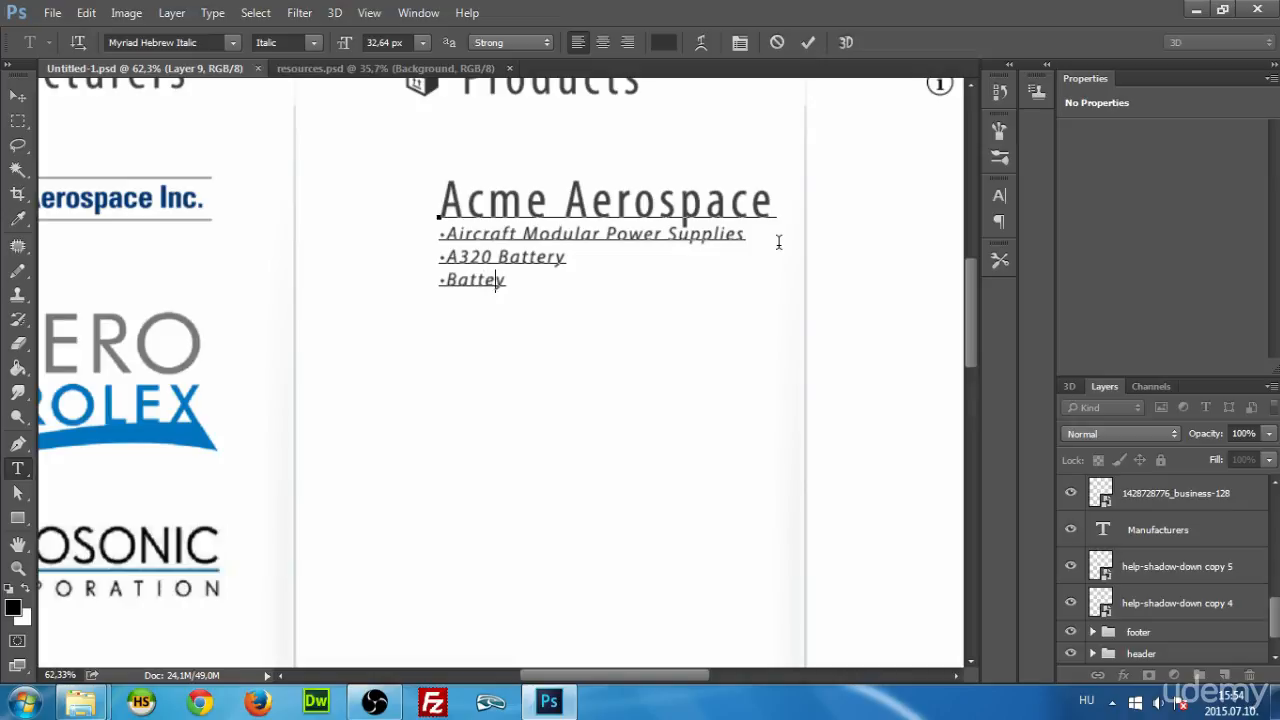
key("Delete")
type("ry charge")
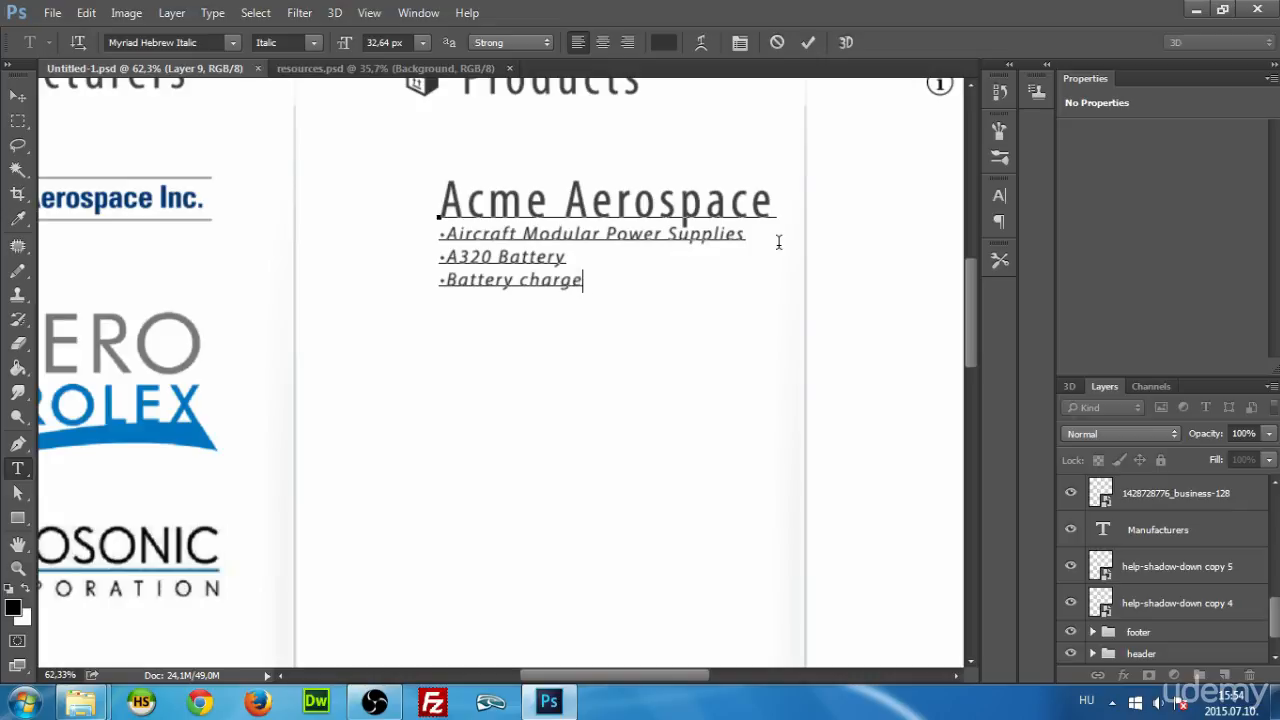
type("rs for B737")
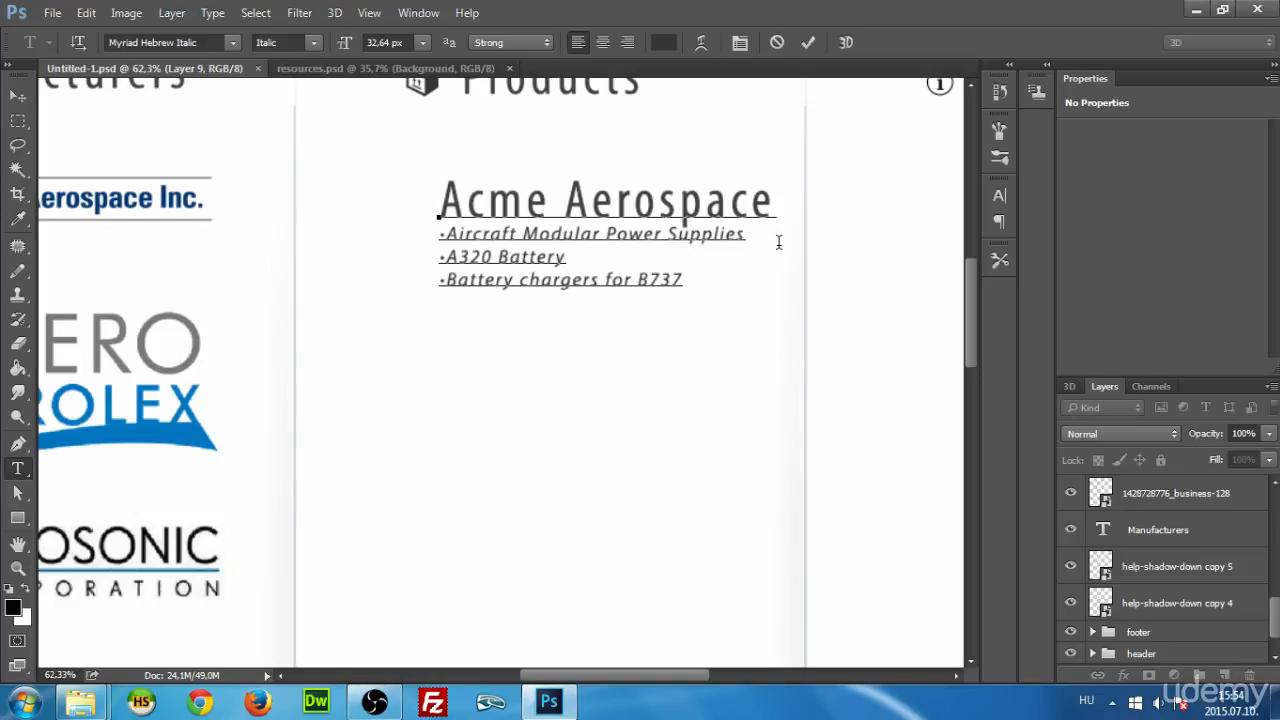
type("/MD80")
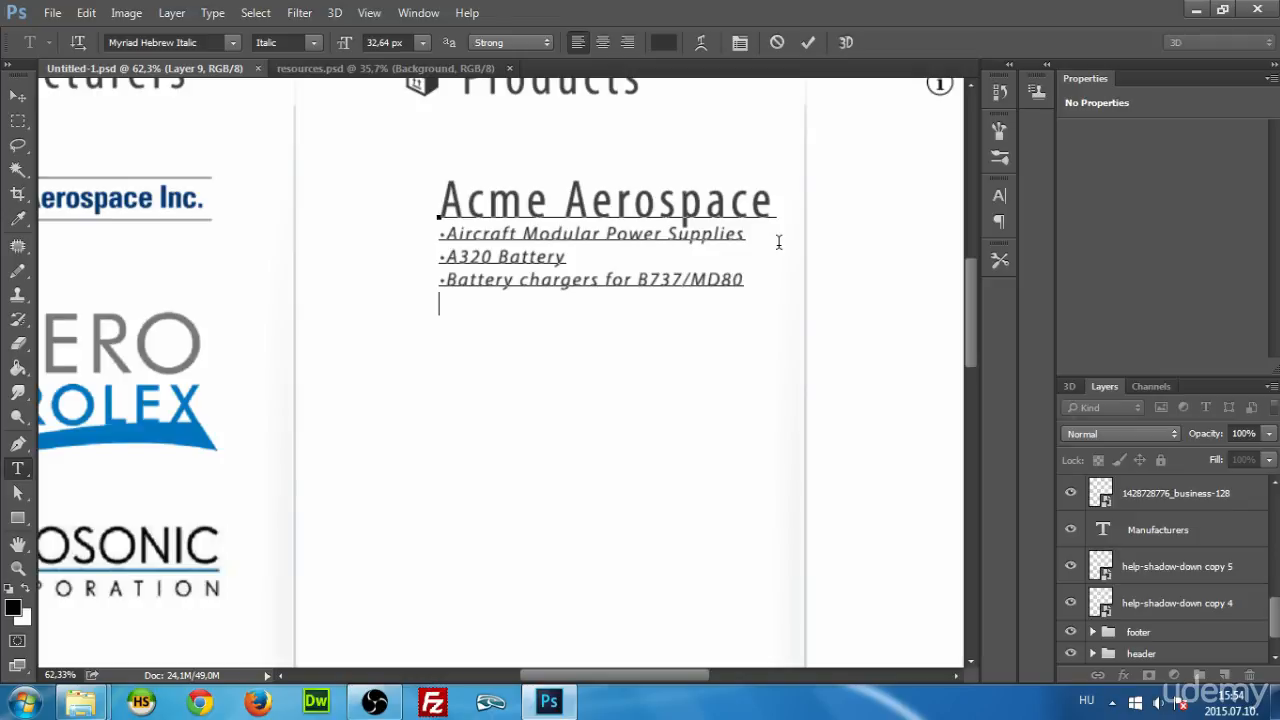
Add a last bullet line reading "Battery Packs" and commit the product text.
key("Return")
type("•bat")
key("BackSpace")
key("BackSpace")
key("BackSpace")
key("BackSpace")
key("BackSpace")
type("Battery Packs")
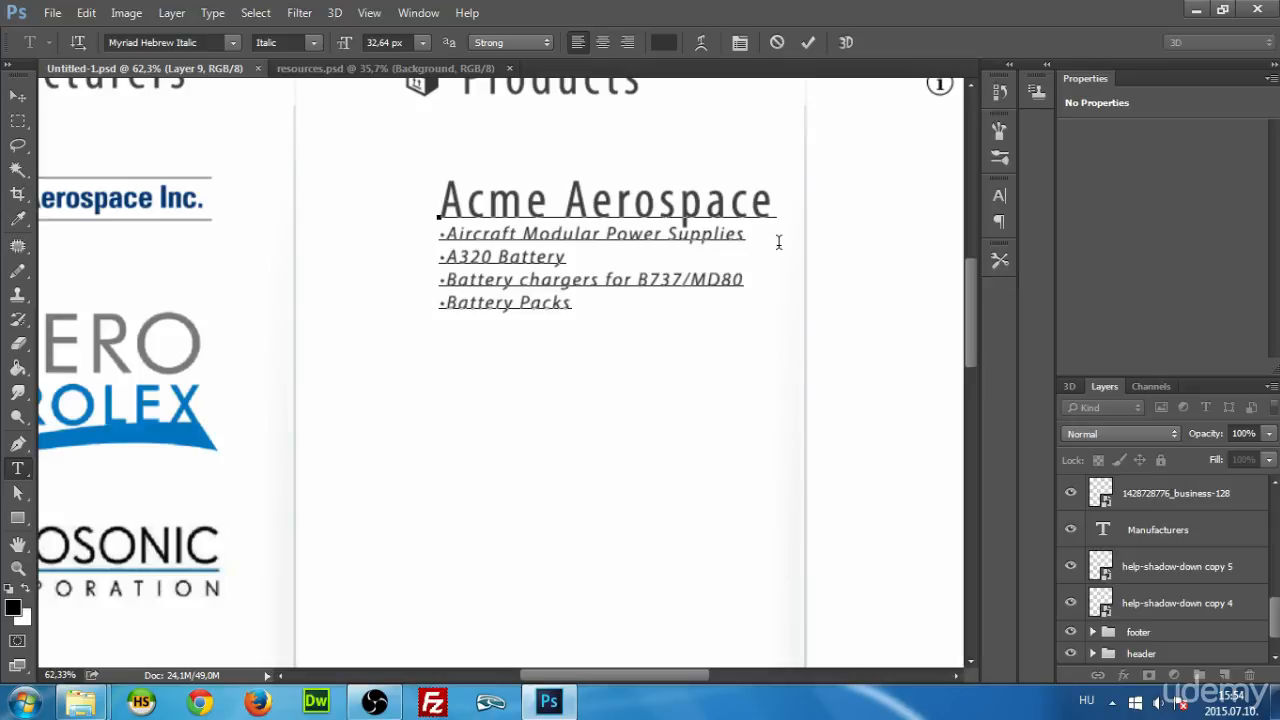
scroll(623, 334, "down", 5)
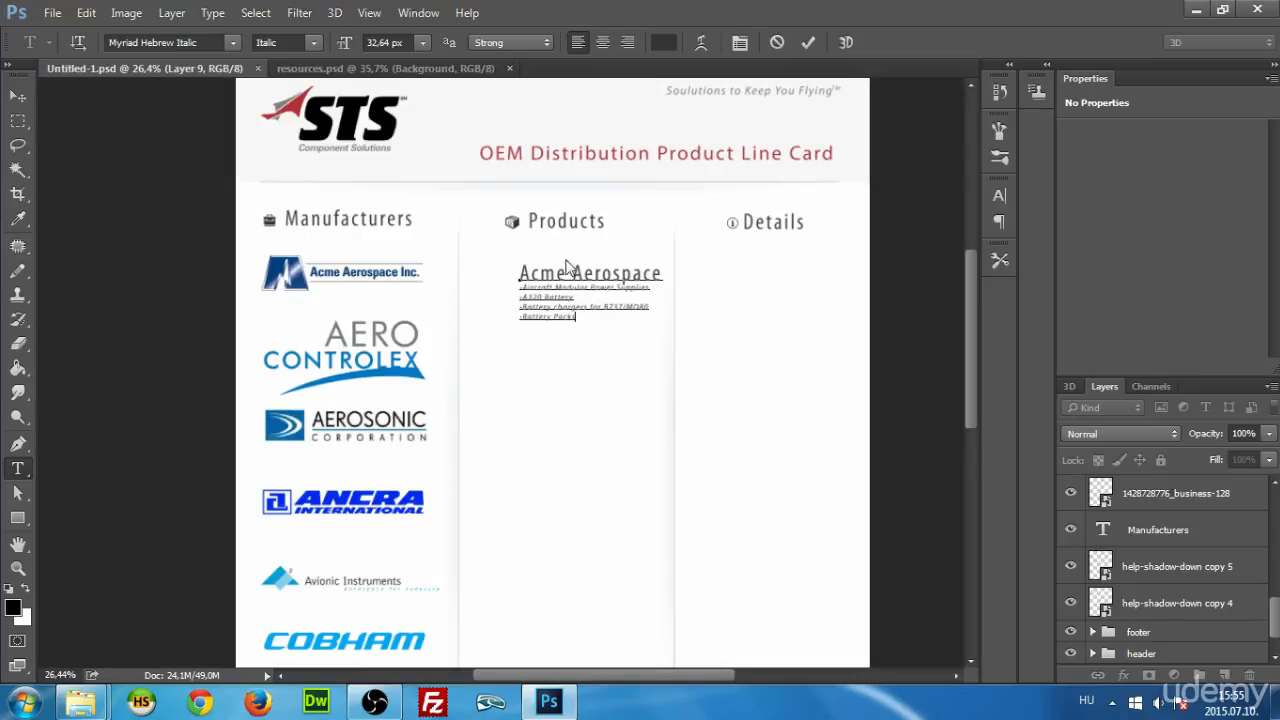
scroll(605, 320, "up", 5)
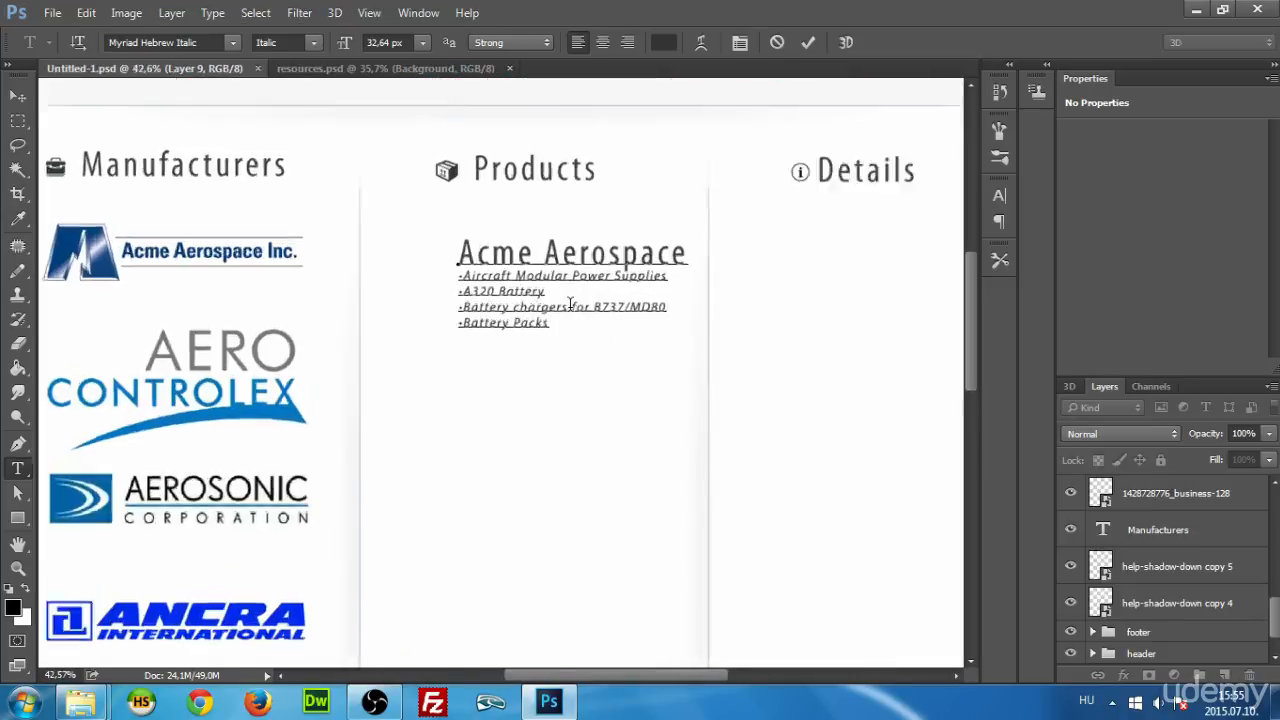
scroll(557, 311, "up", 1)
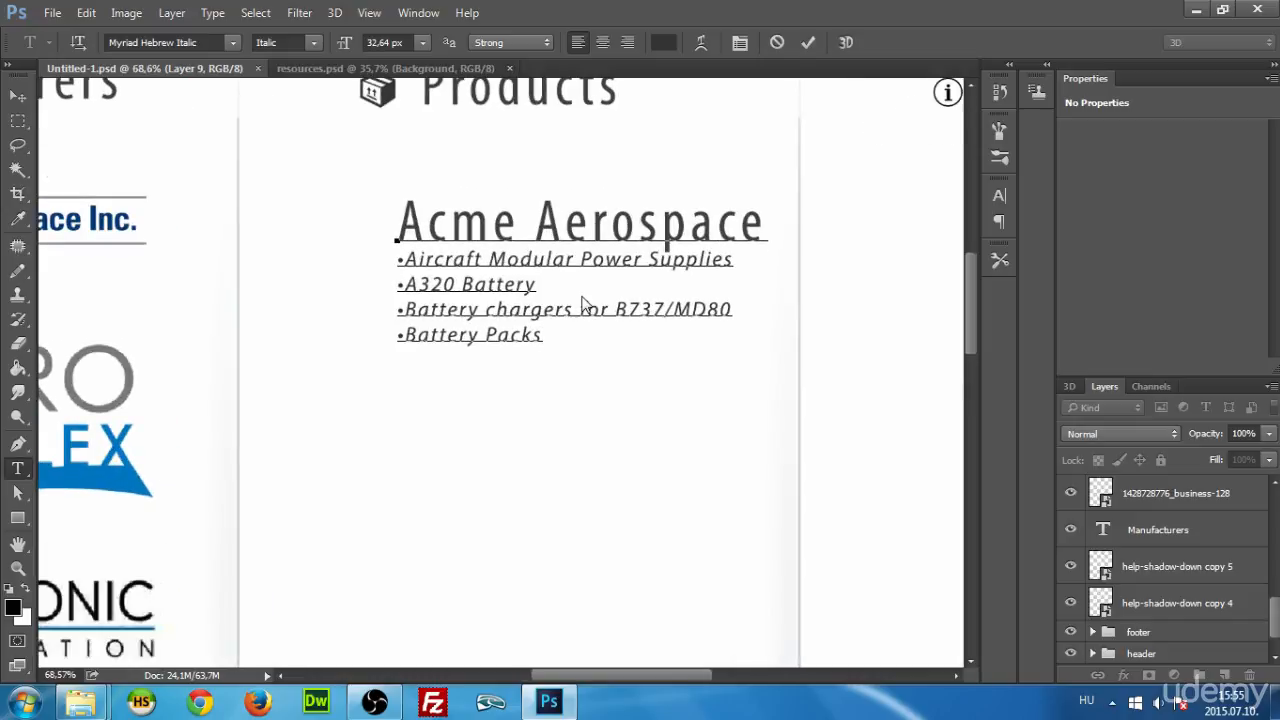
key("alt+space")
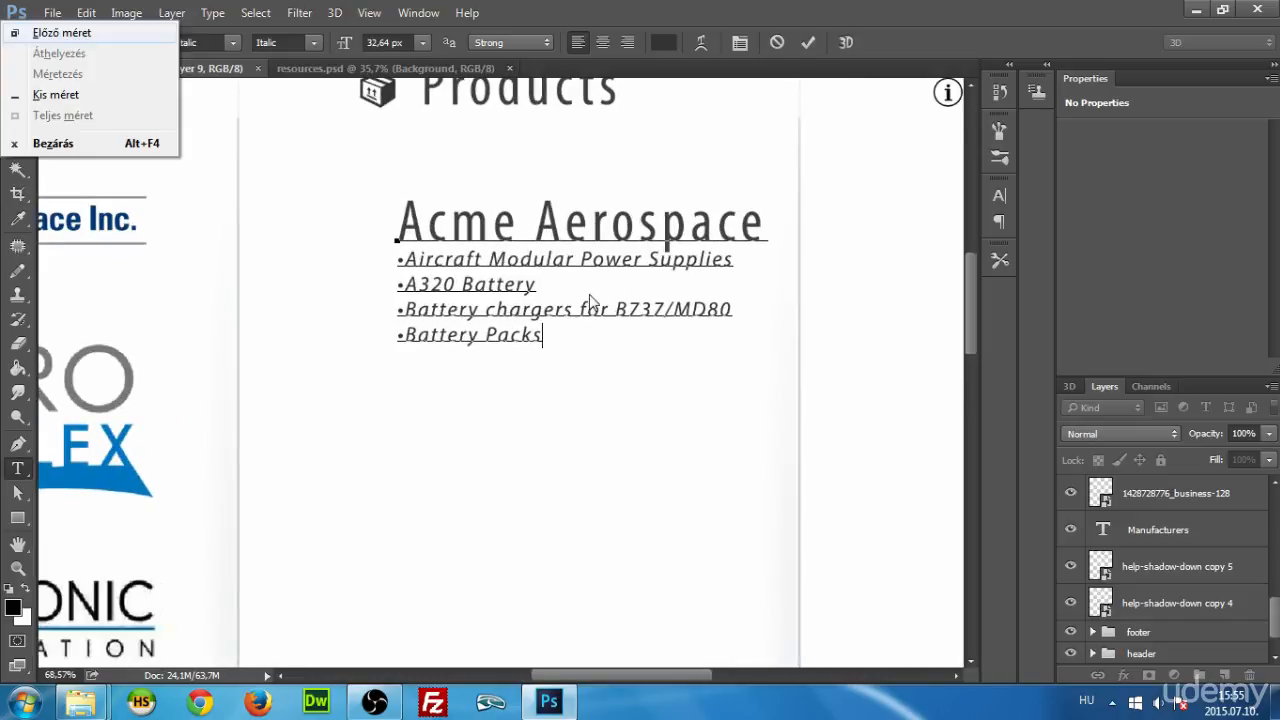
key("Escape")
key("ctrl+Return")
Reduce the font size of the "Acme Aerospace" title line to 41 px.
scroll(590, 300, "up", 2)
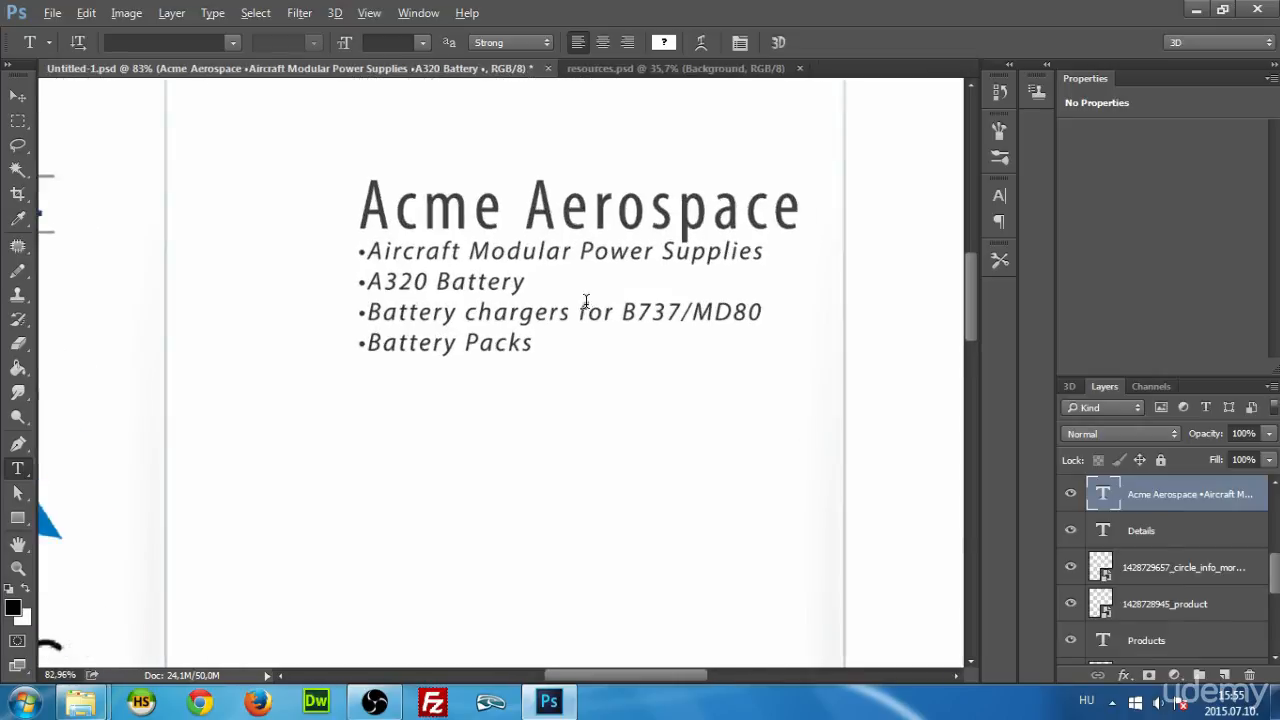
scroll(586, 300, "down", 3)
left_click_drag(413, 232, 776, 238)
left_click(999, 195)
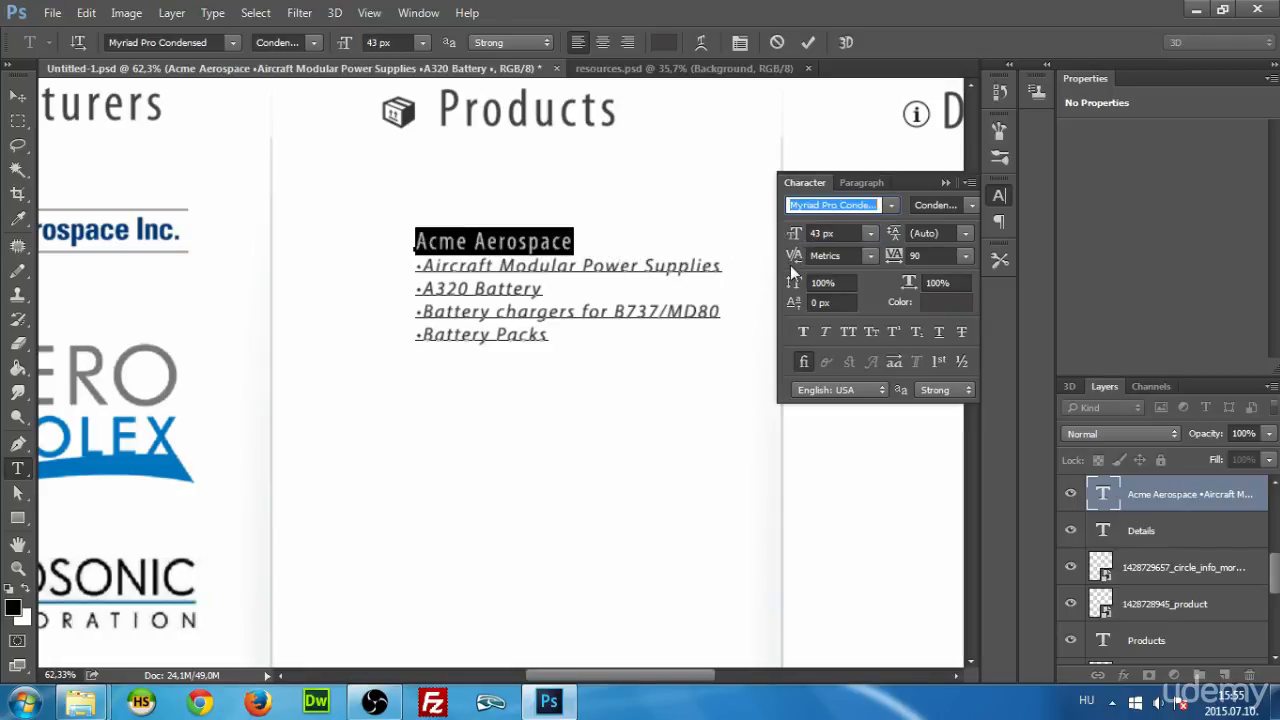
left_click_drag(794, 234, 792, 238)
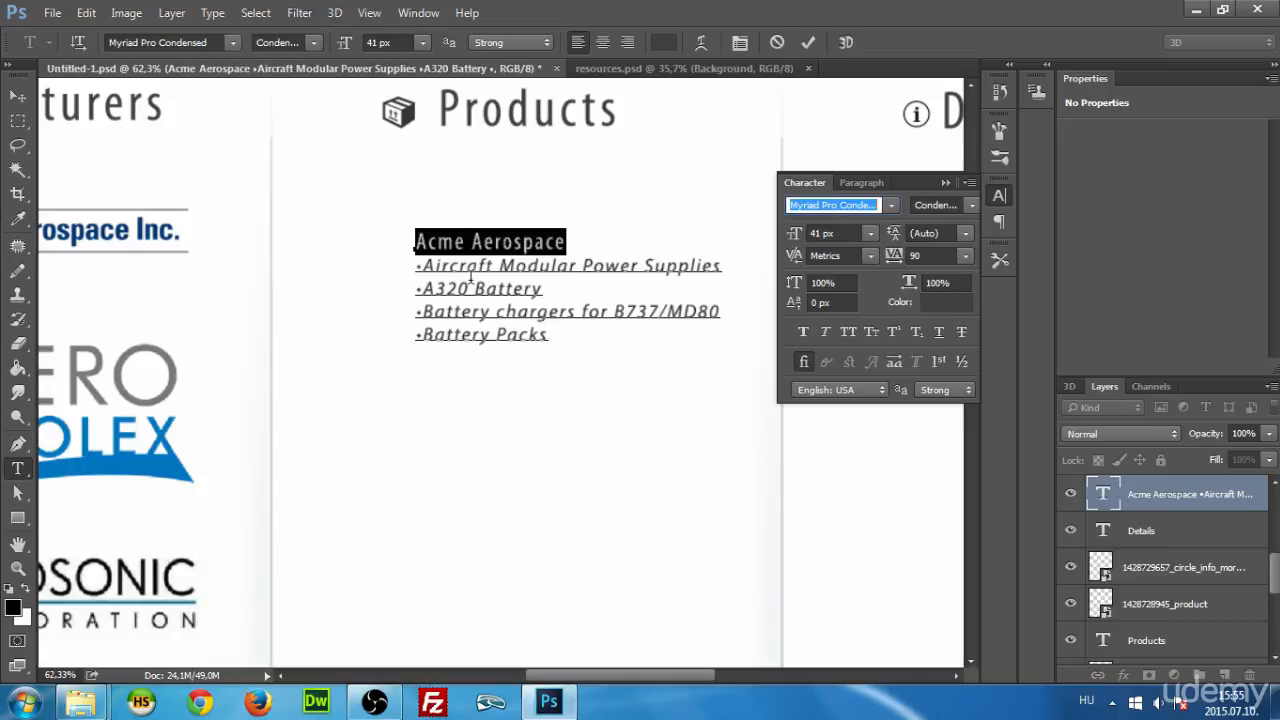
key("Down")
key("Down")
key("Up")
left_click(955, 300)
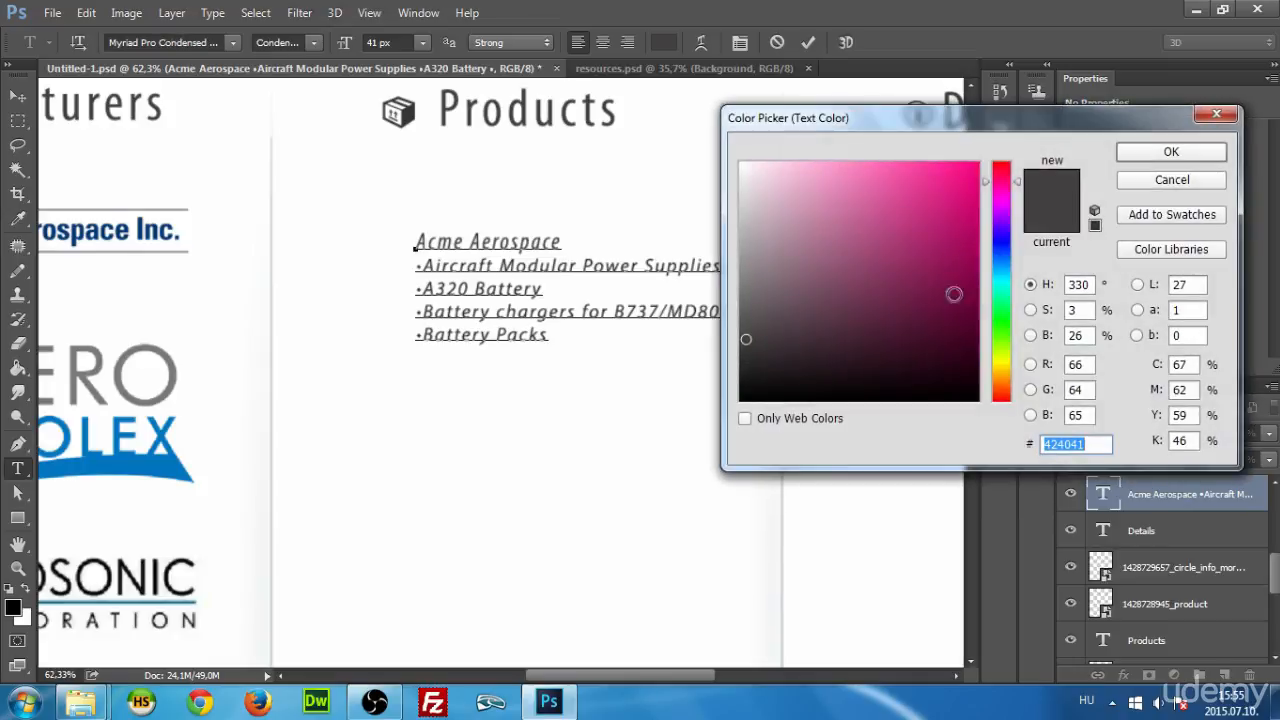
left_click(399, 335)
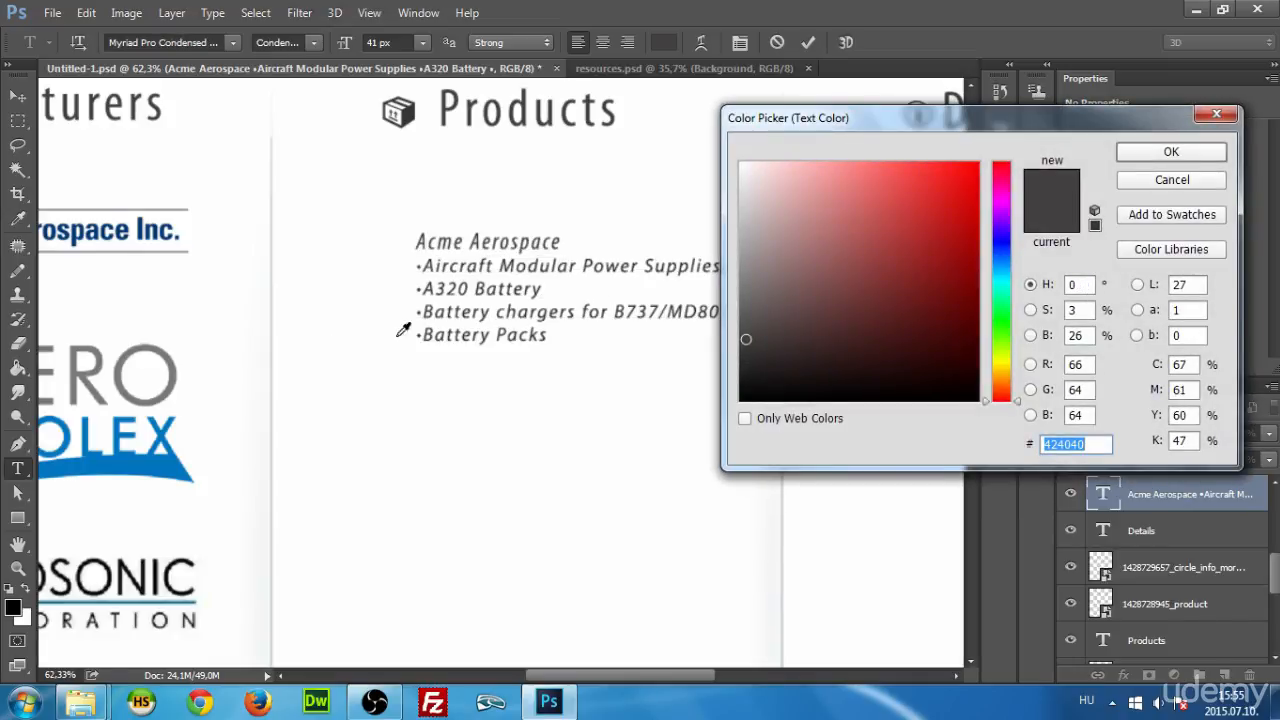
left_click(1171, 179)
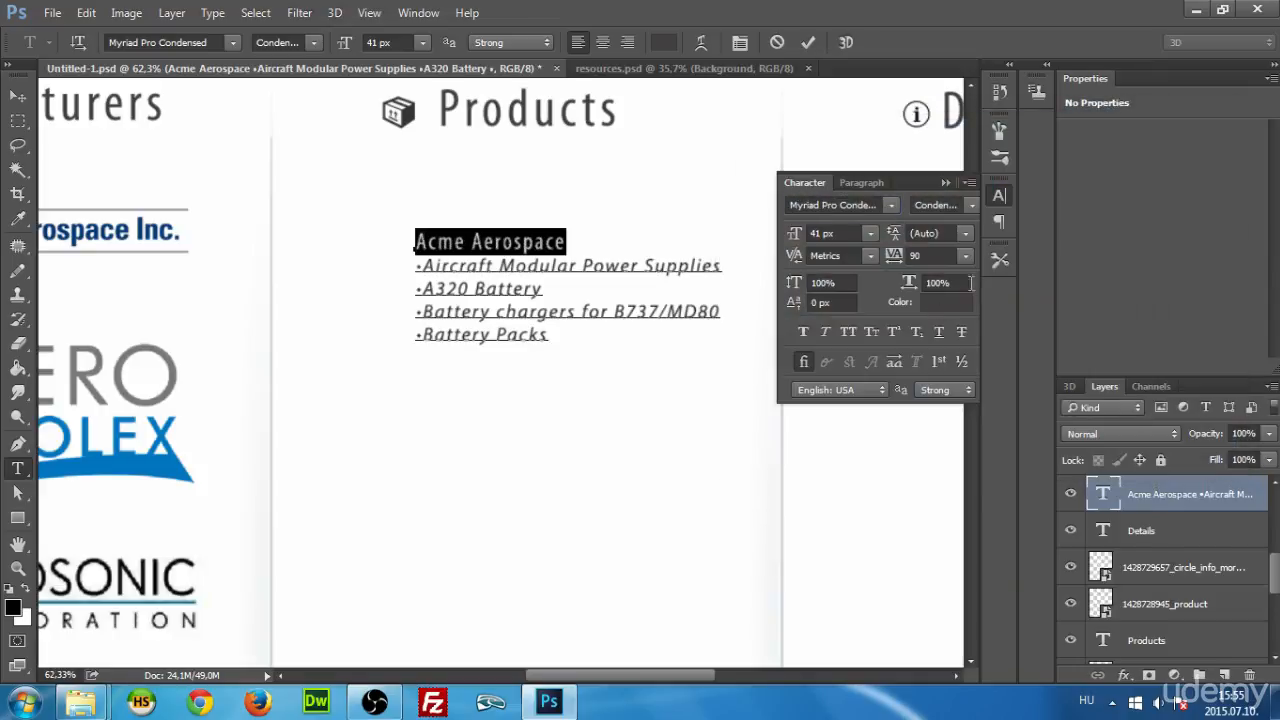
Color the "Acme Aerospace" title with the red sampled from the STS logo (#b03235) and commit the text.
left_click(946, 182)
scroll(645, 385, "down", 3)
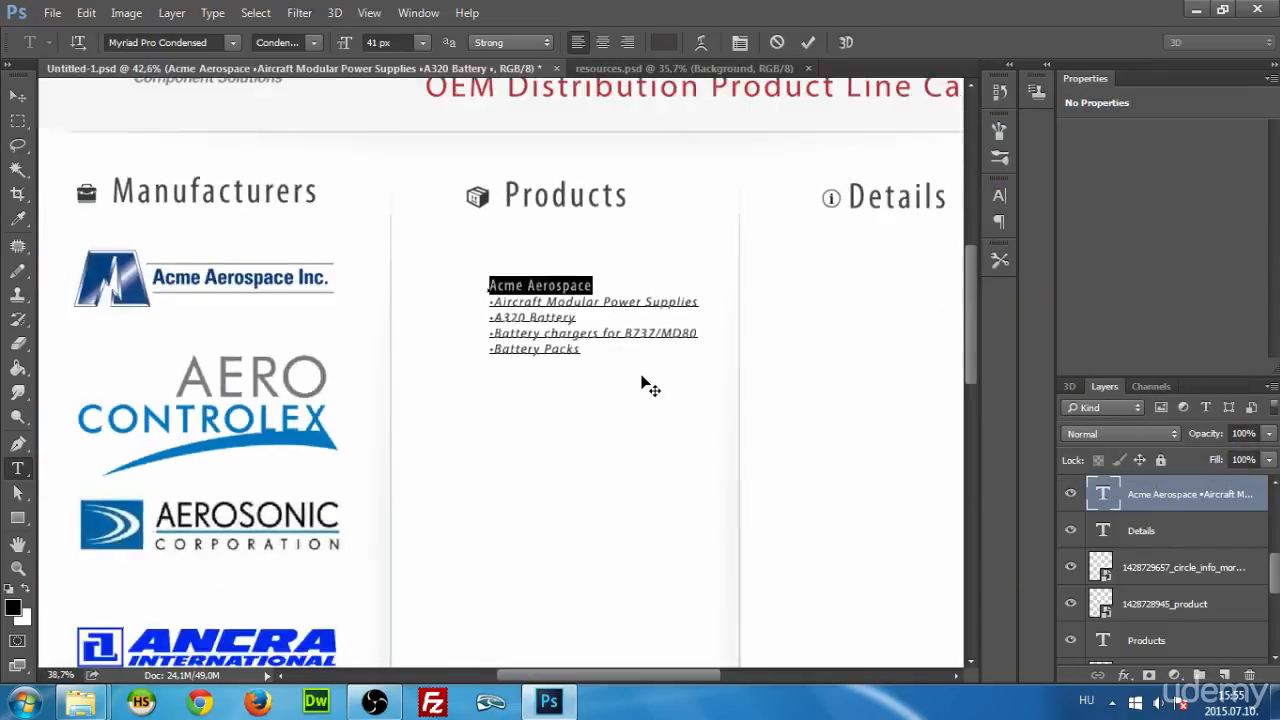
scroll(642, 378, "down", 2)
left_click_drag(974, 316, 974, 291)
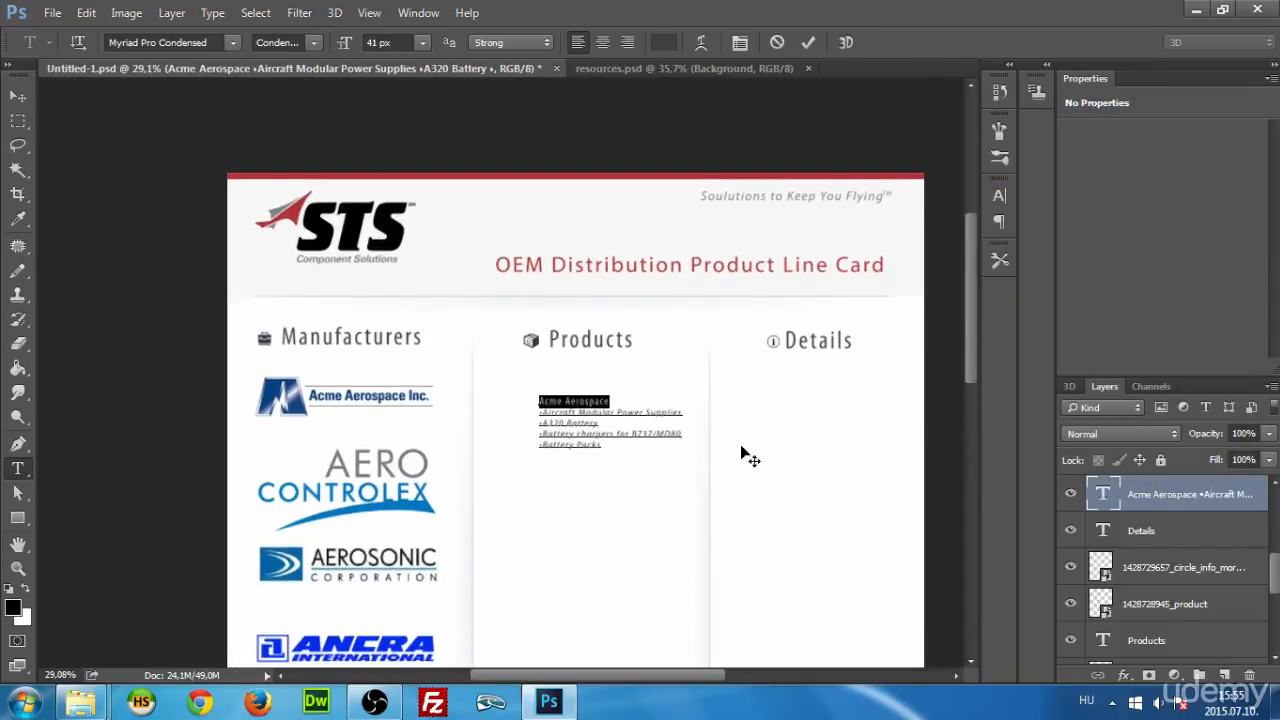
scroll(689, 460, "up", 1)
left_click(998, 195)
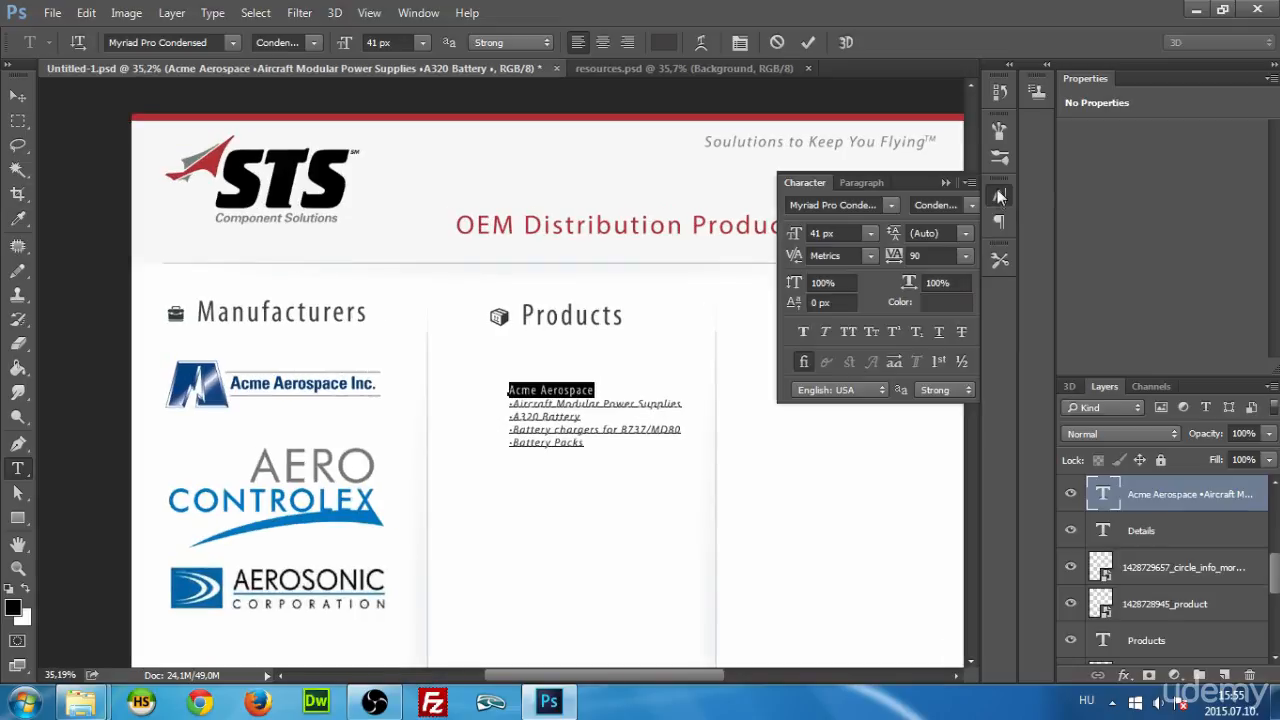
left_click(932, 301)
left_click(222, 154)
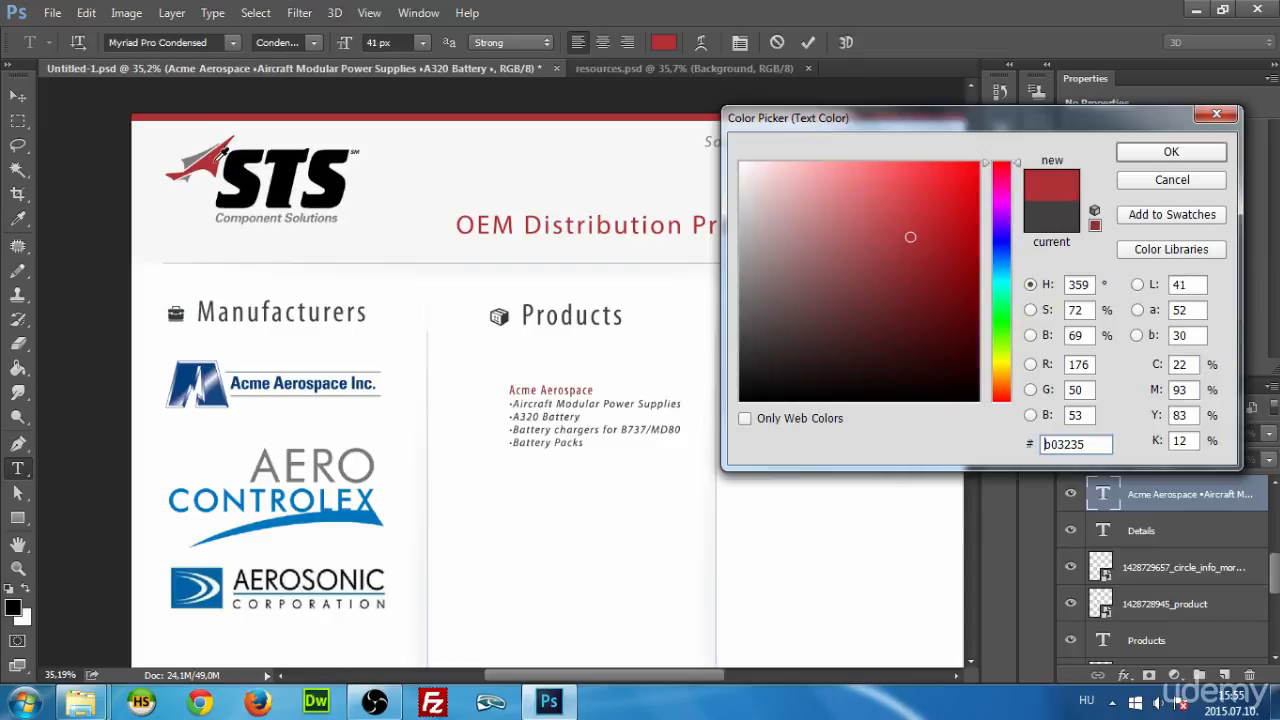
left_click(1171, 152)
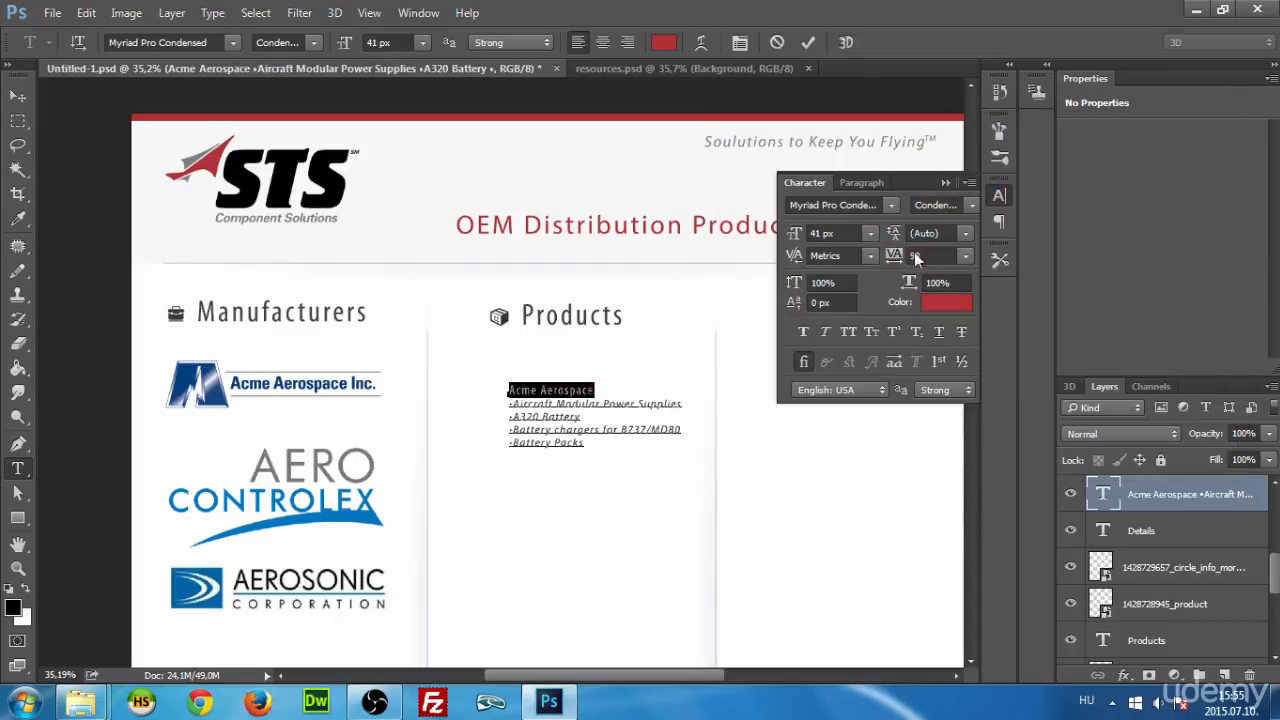
left_click(941, 183)
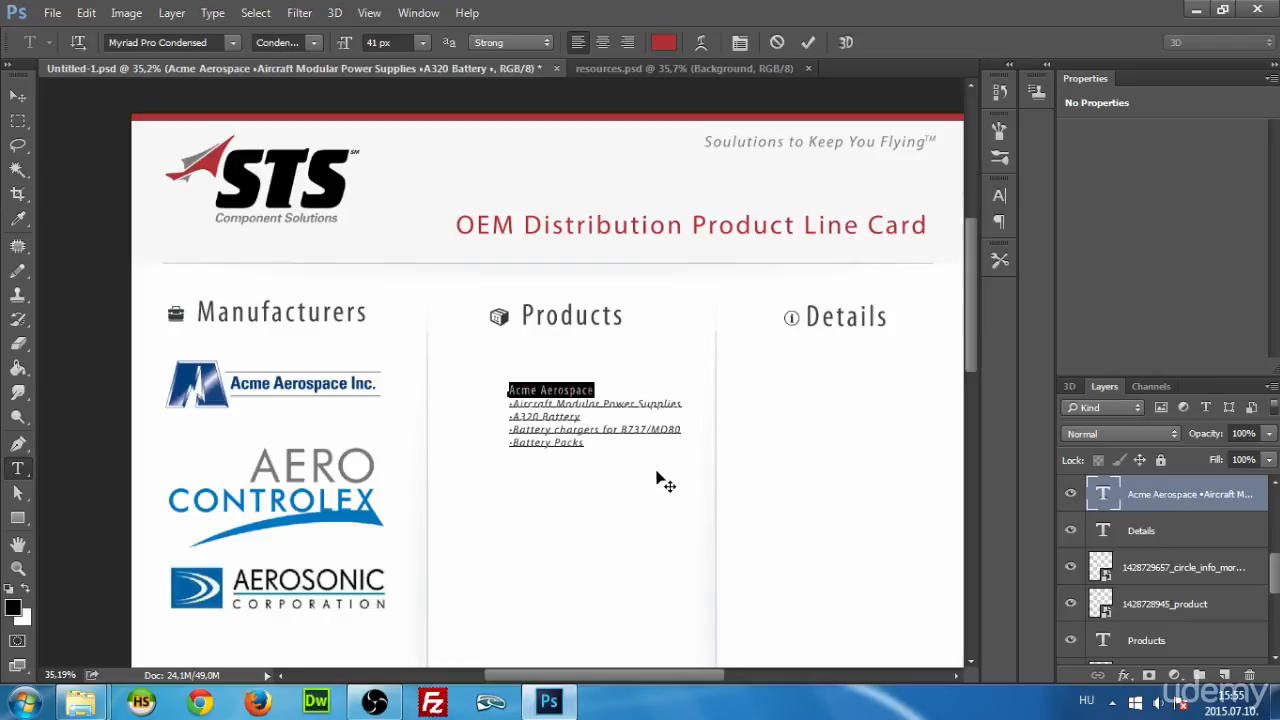
left_click(710, 465)
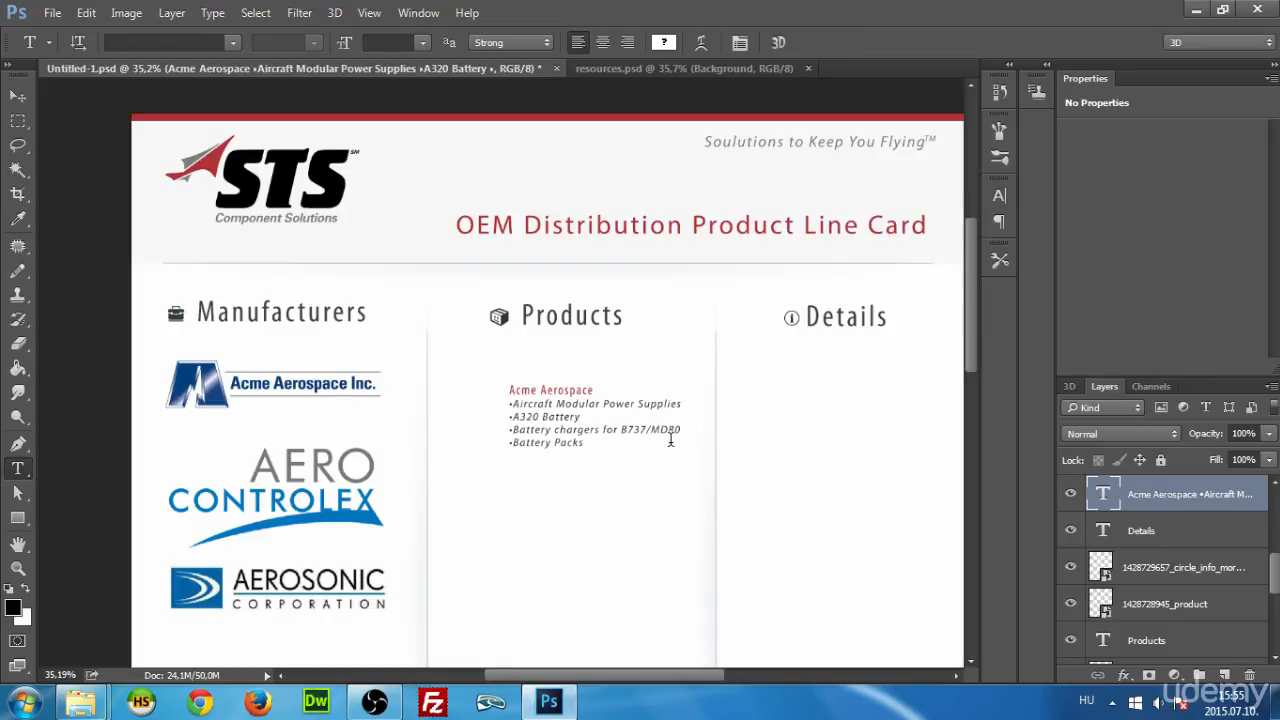
Insert a space after the bullet in each of the four product lines under "Acme Aerospace" and commit the text.
scroll(558, 410, "up", 3)
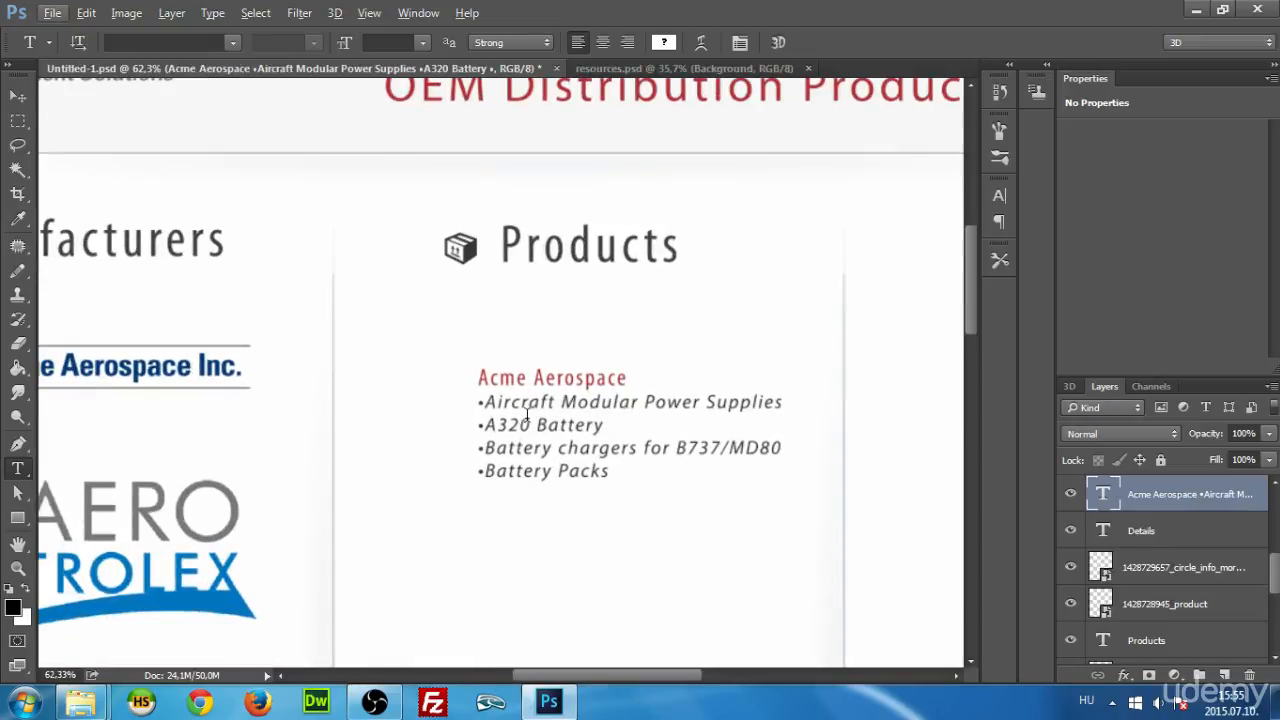
left_click(489, 402)
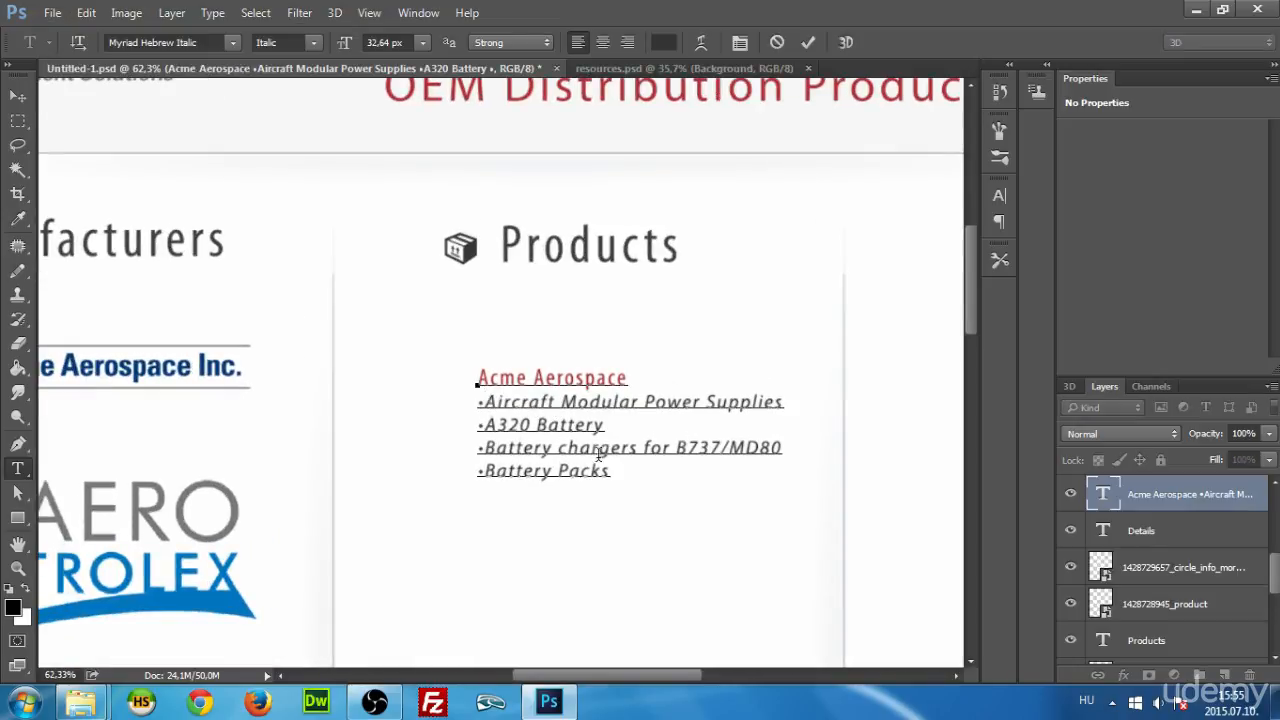
left_click(484, 425)
left_click(484, 448)
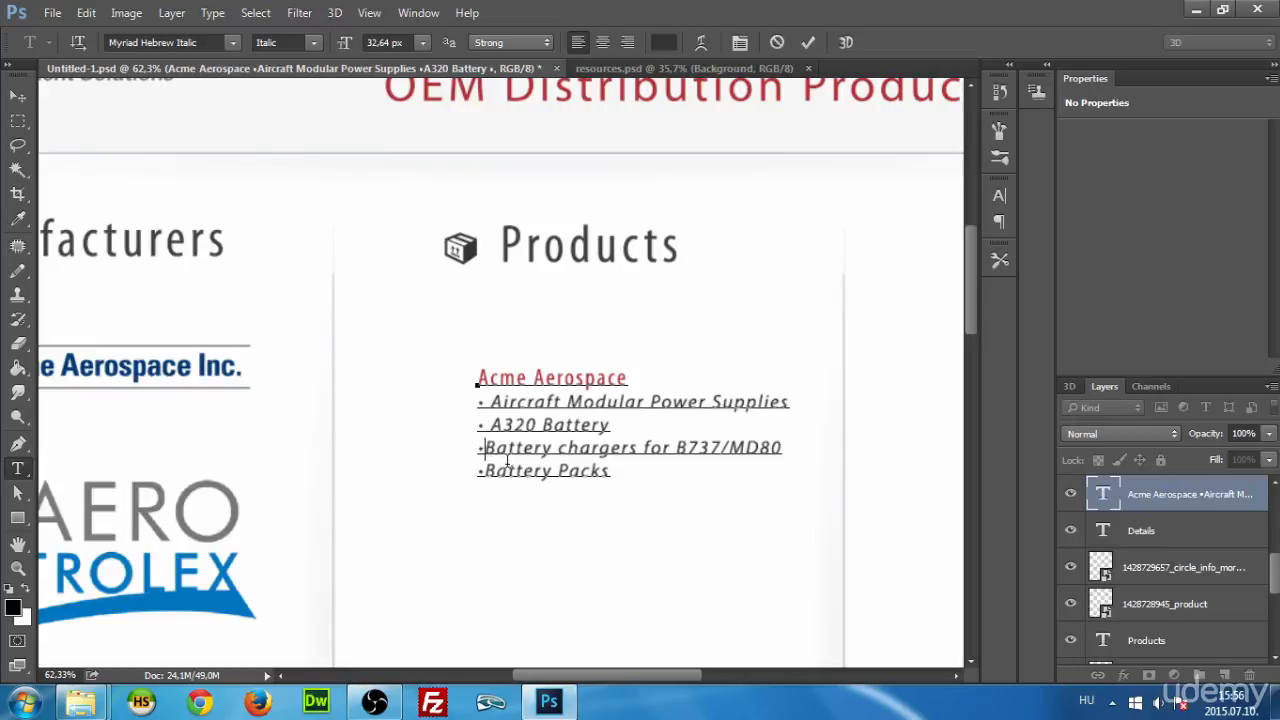
left_click(483, 471)
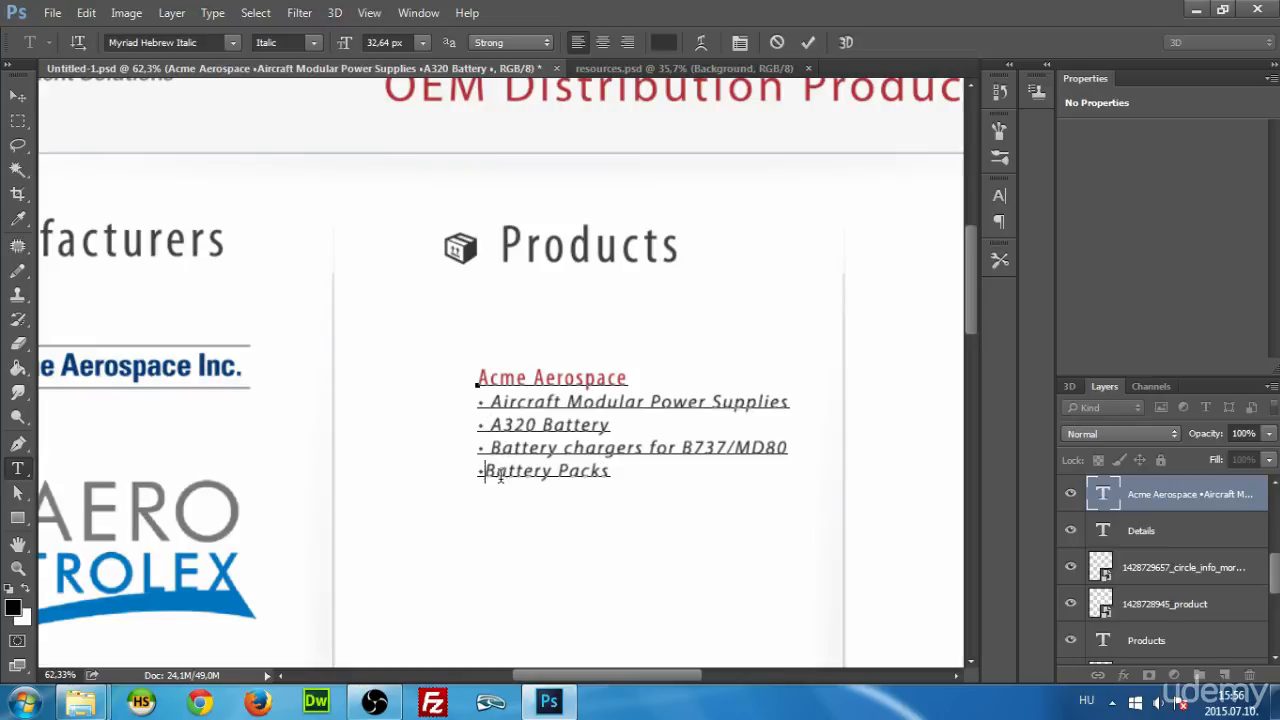
left_click(566, 496)
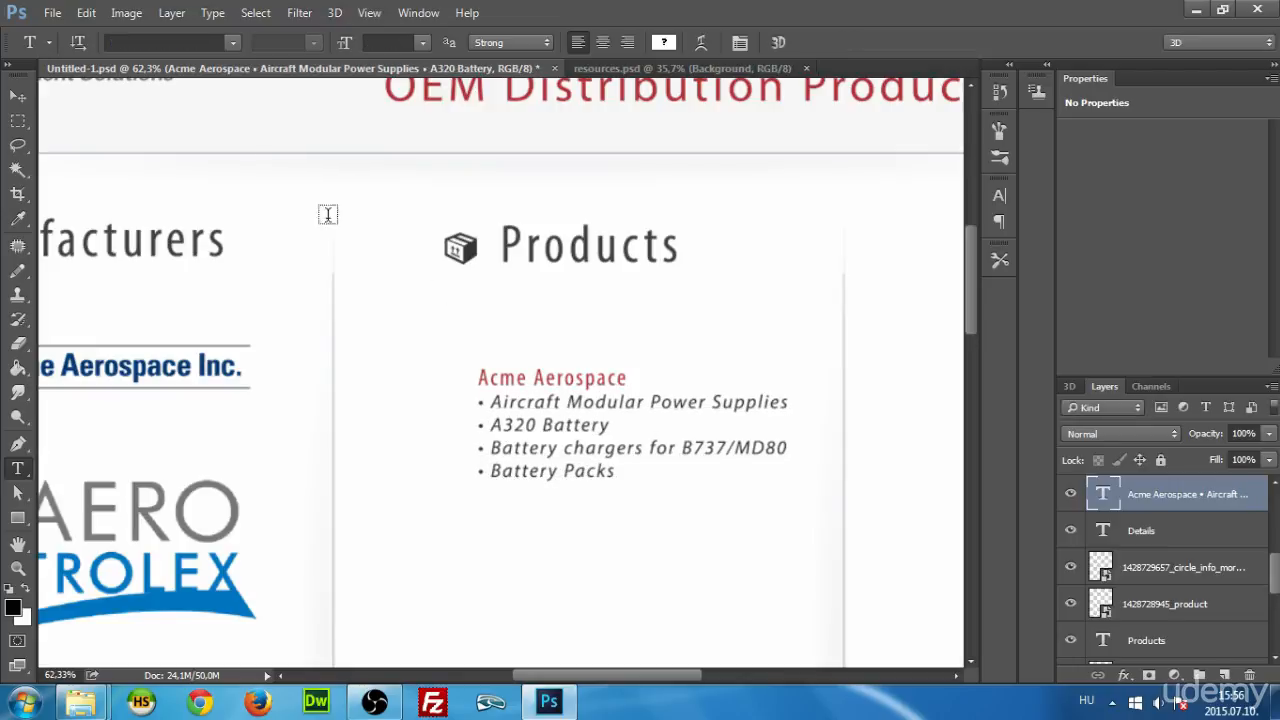
Move the Acme Aerospace text block up beneath the Products heading and centre it horizontally between the column's divider lines.
left_click(18, 96)
left_click_drag(546, 421, 499, 353)
key("m")
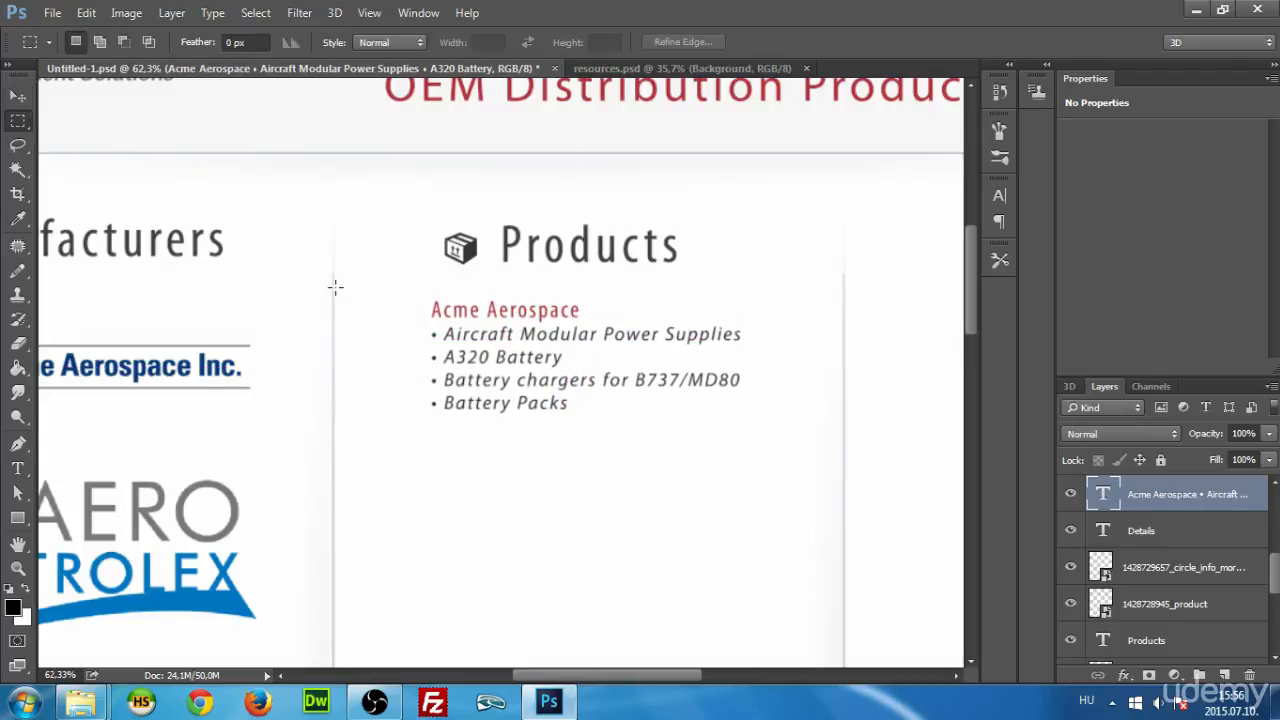
left_click_drag(336, 287, 828, 356)
mouse_move(846, 360)
left_mouse_down()
mouse_move(844, 338)
mouse_move(842, 365)
left_mouse_up()
key("v")
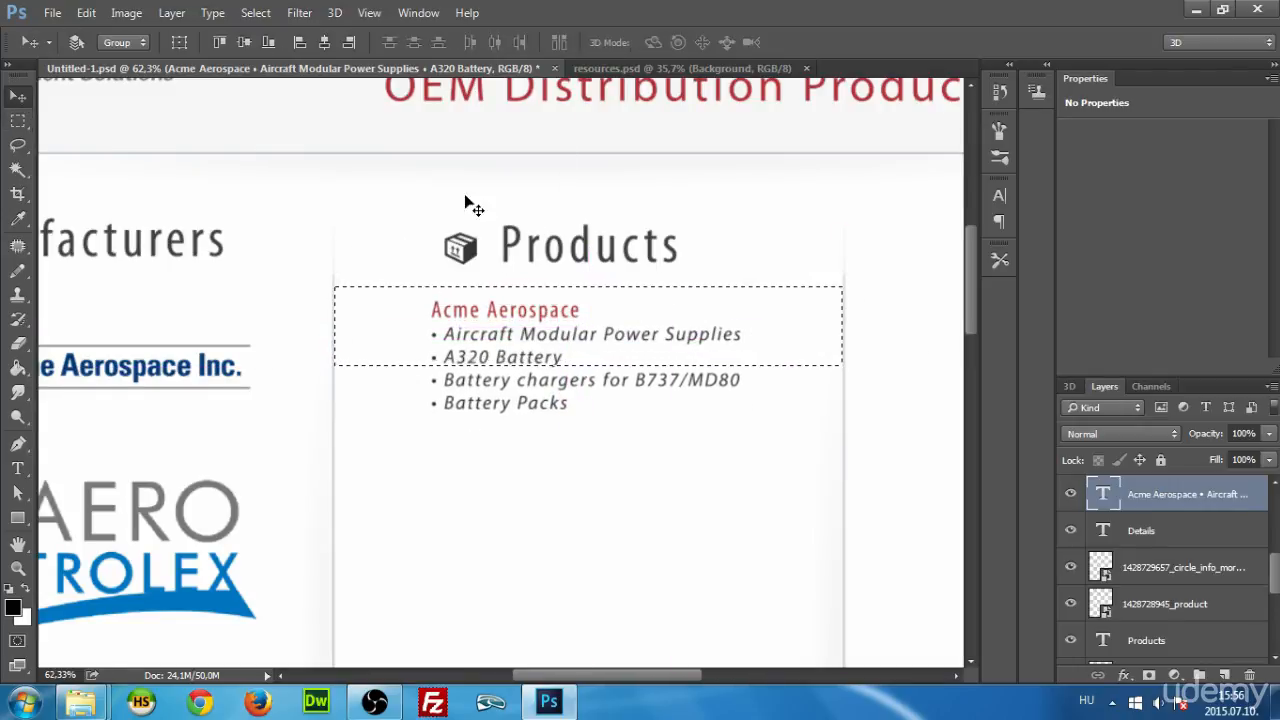
left_click(326, 43)
key("ctrl+d")
Examine the size and placement of the Acme Aerospace text block against the rest of the line card.
scroll(720, 396, "down", 5)
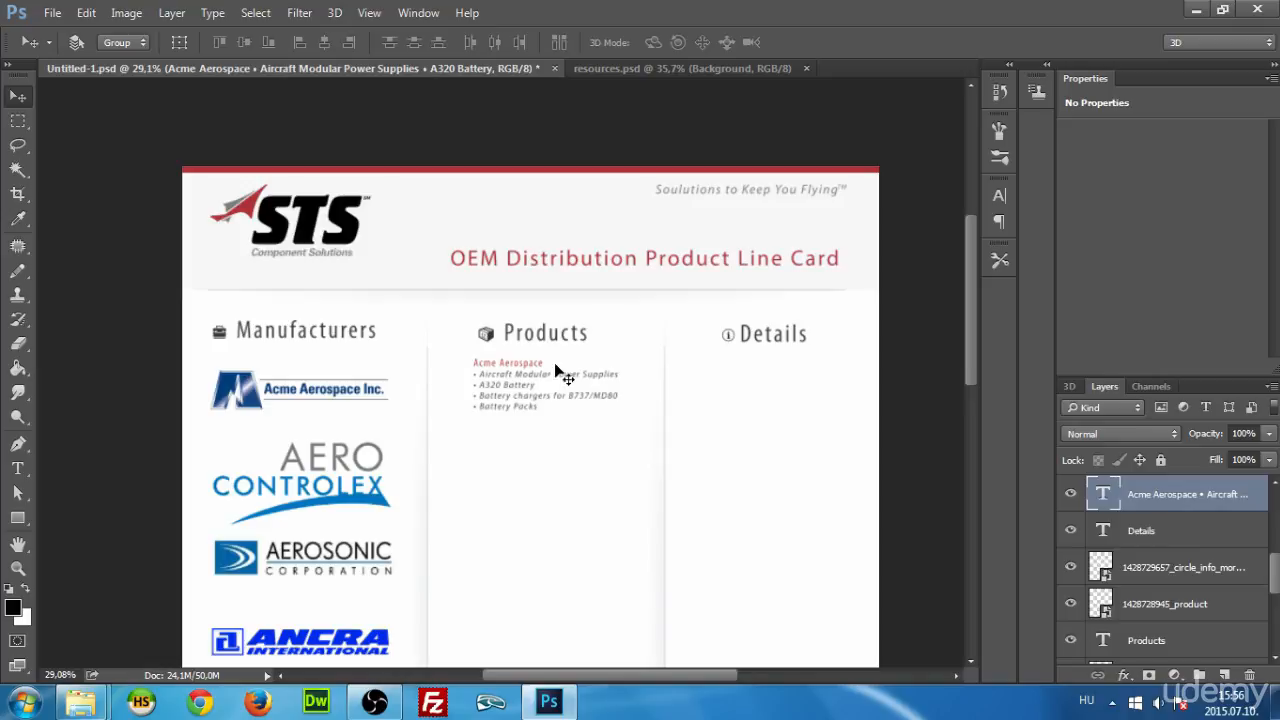
scroll(636, 422, "down", 1)
scroll(636, 422, "up", 2)
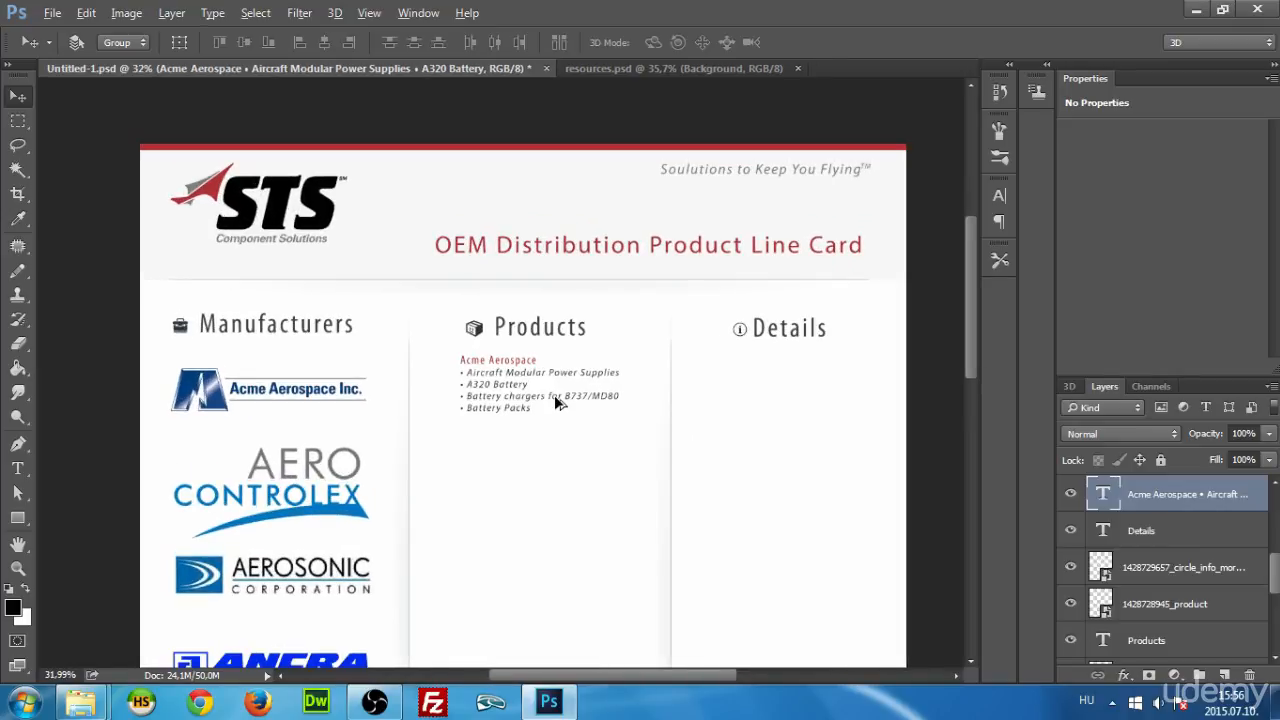
key("alt")
scroll(567, 410, "down", 4)
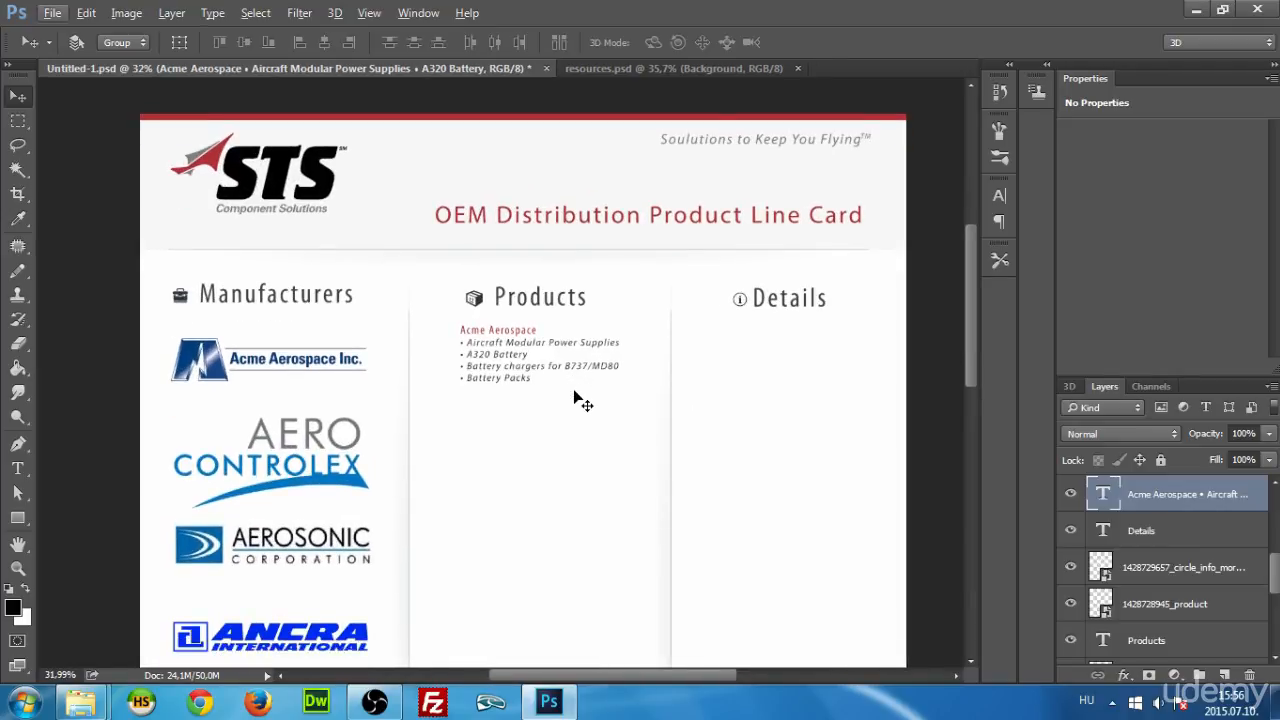
scroll(567, 400, "down", 3)
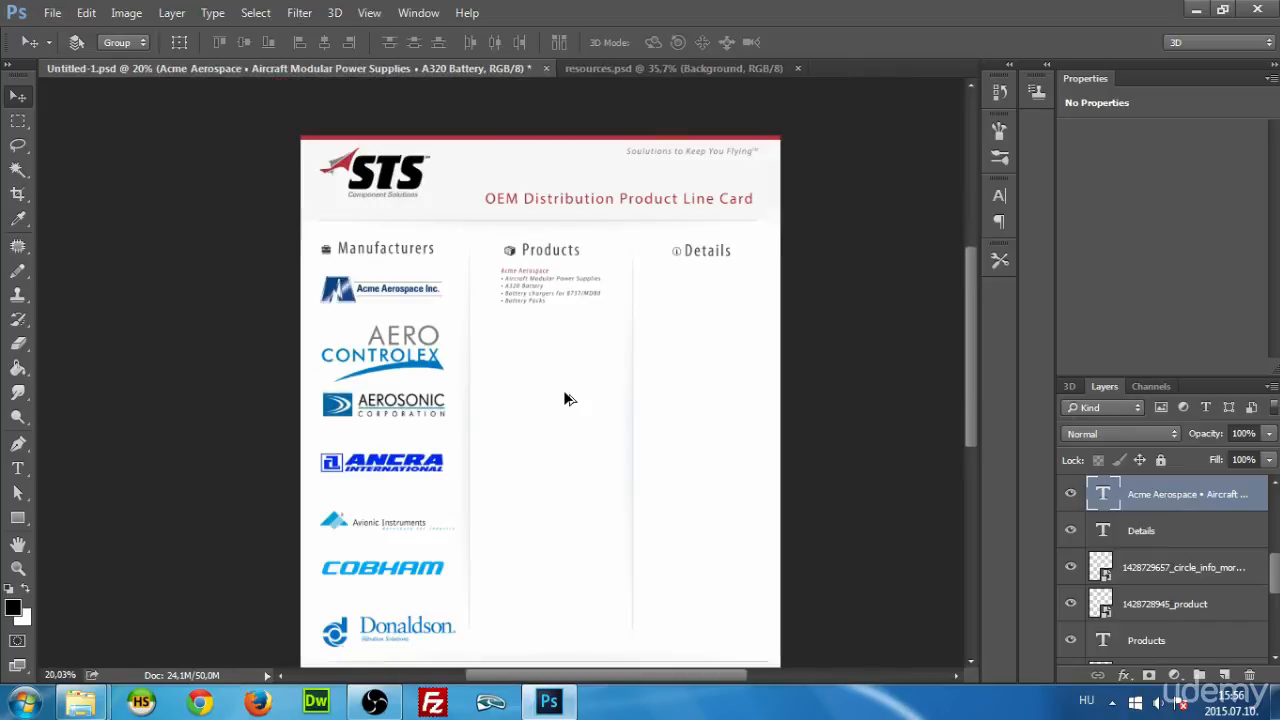
scroll(562, 370, "up", 3)
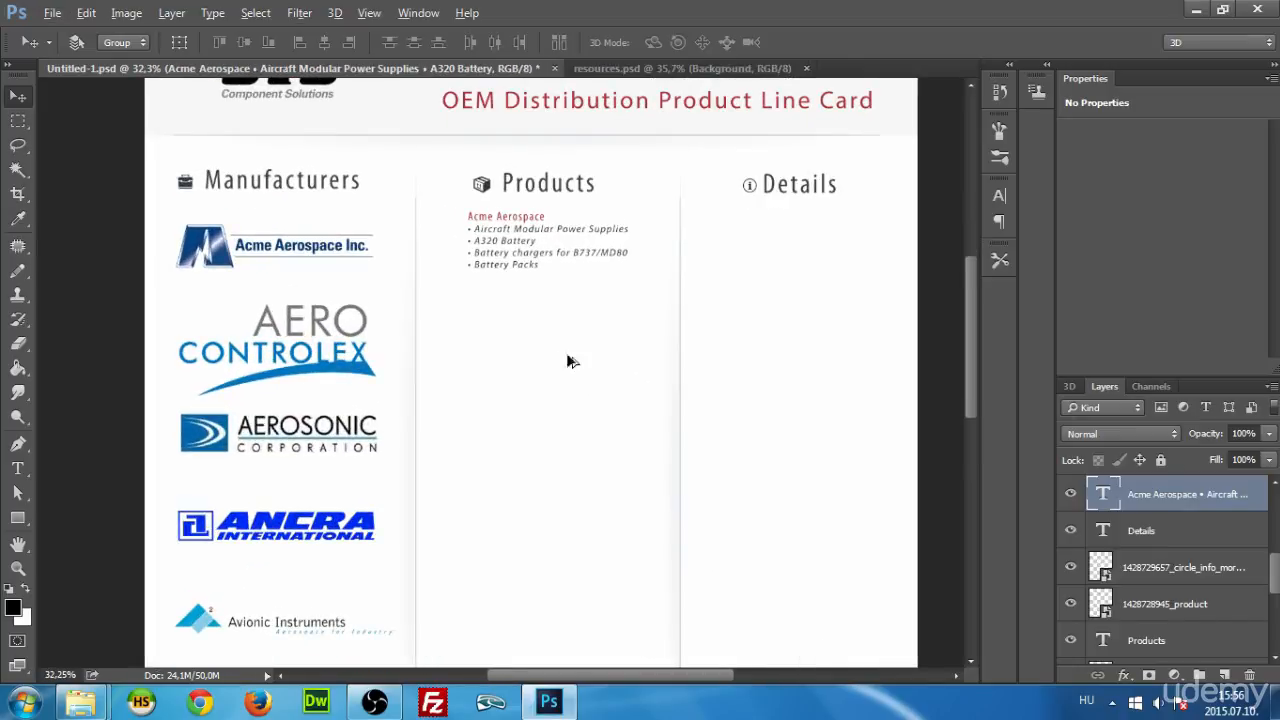
key("alt")
Set the font size of the "Acme Aerospace" title line to 46 px and commit the text.
left_click(1001, 194)
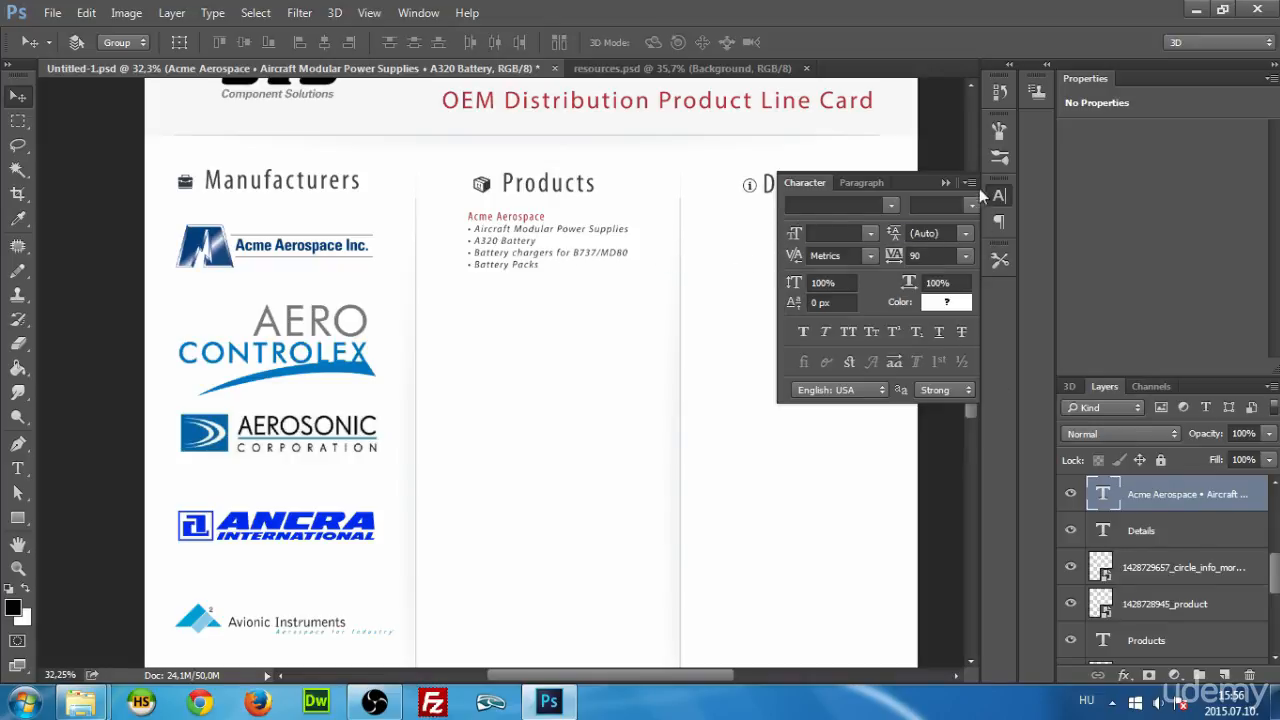
left_click(945, 182)
key("t")
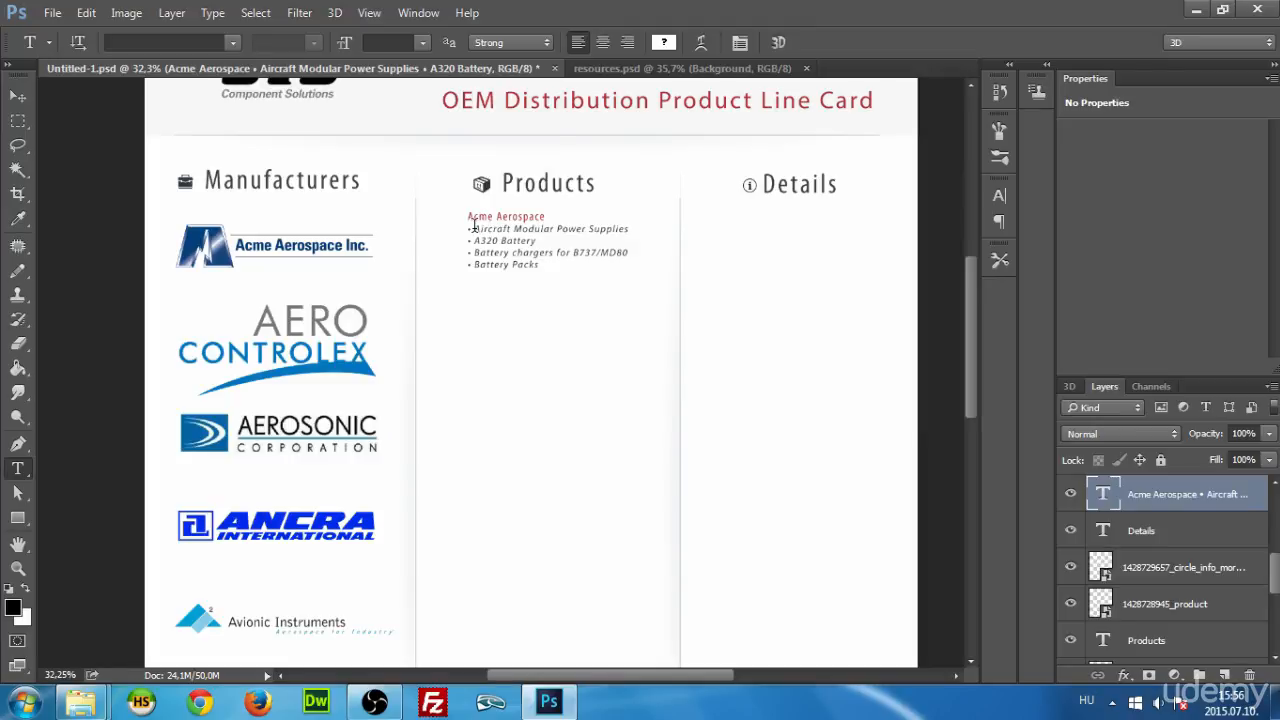
left_click_drag(467, 215, 545, 216)
left_click(999, 196)
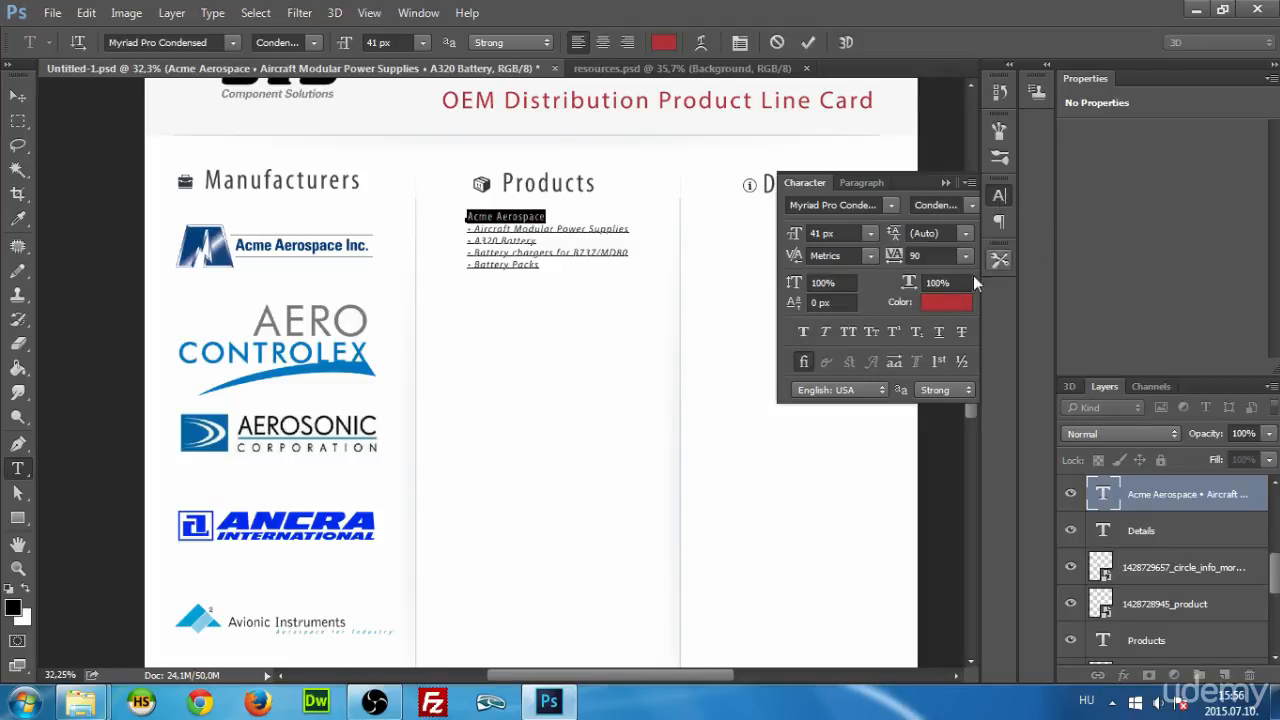
left_click_drag(794, 234, 794, 236)
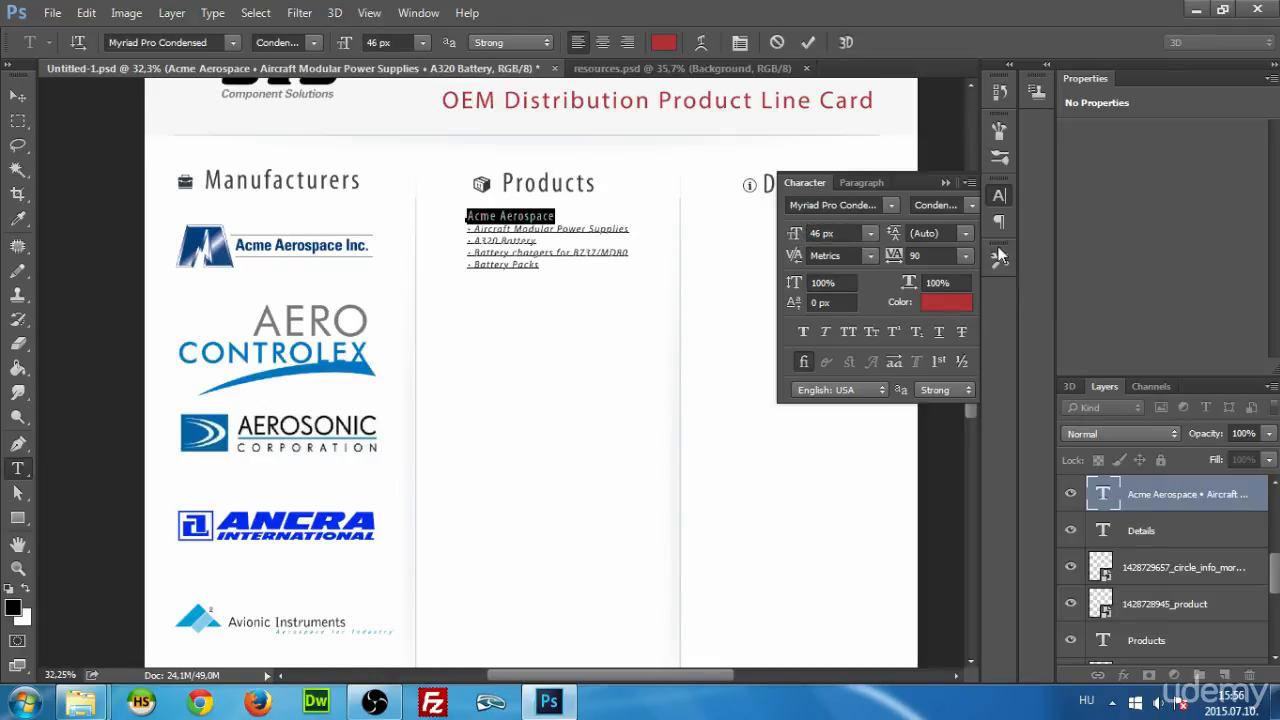
key("ctrl+Return")
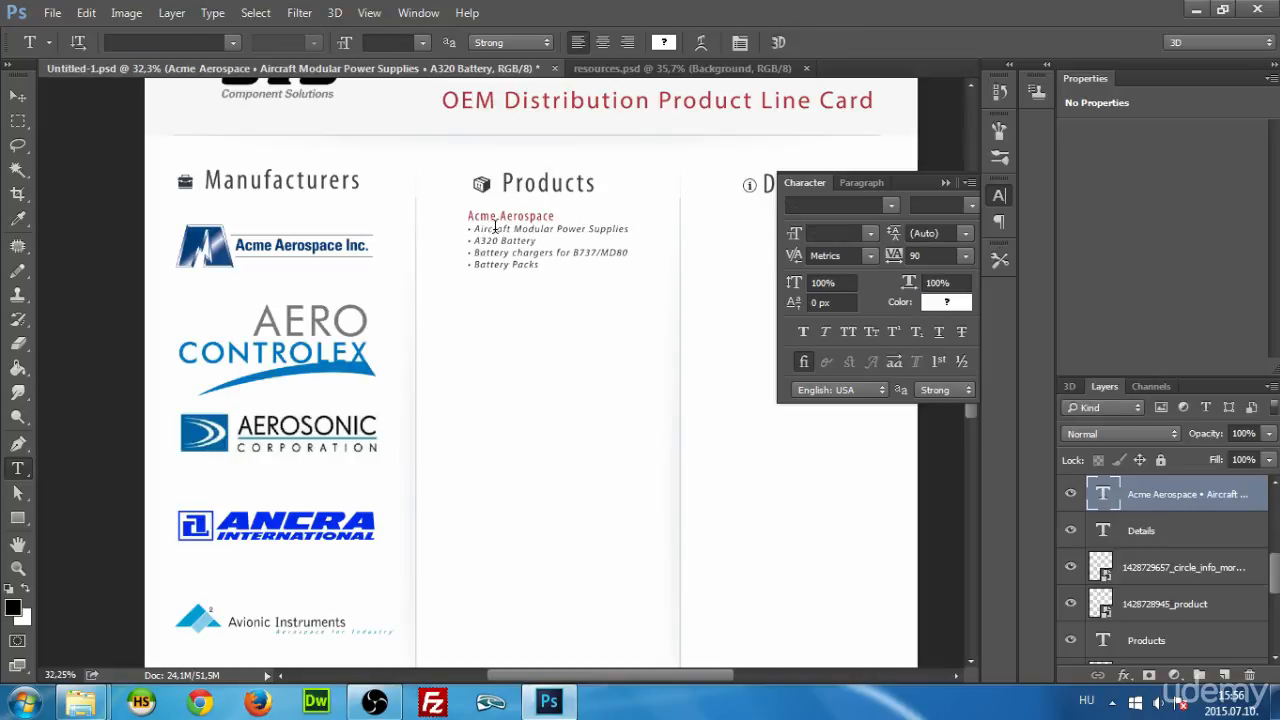
Select the four bulleted product lines and enlarge their font size to 35,64 px.
left_click(494, 226)
left_click_drag(474, 229, 560, 280)
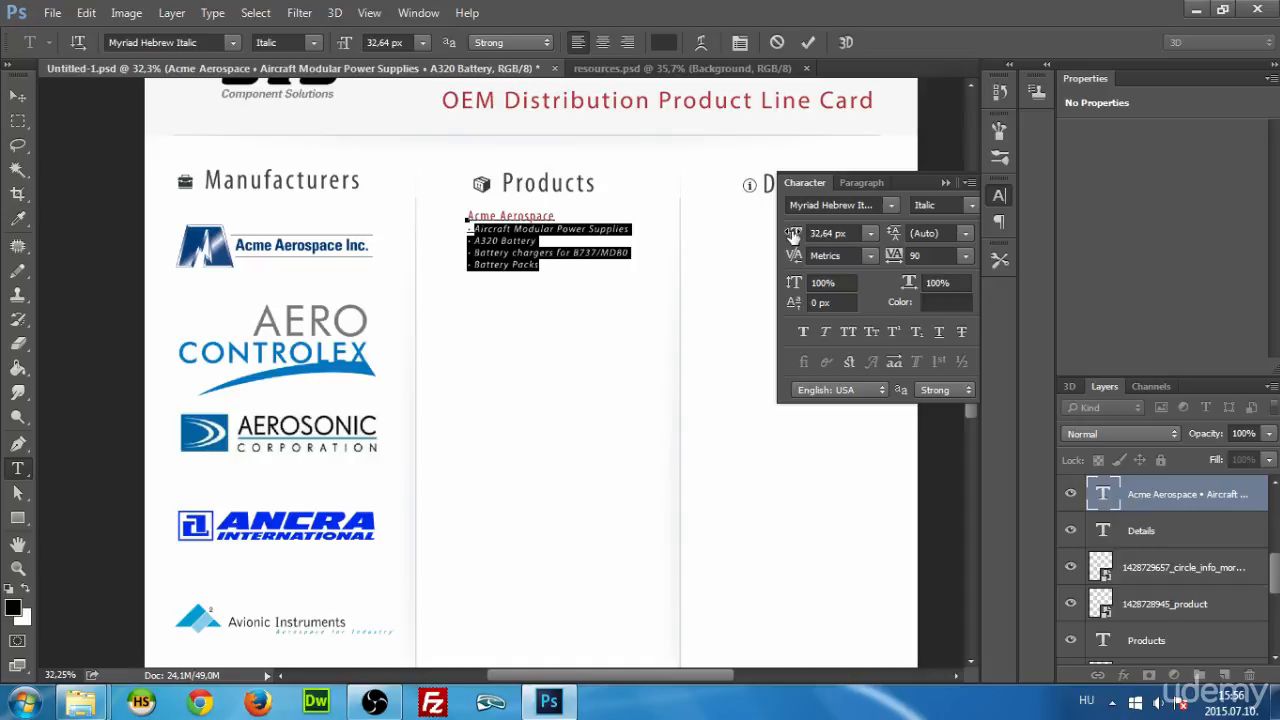
left_click_drag(792, 233, 795, 235)
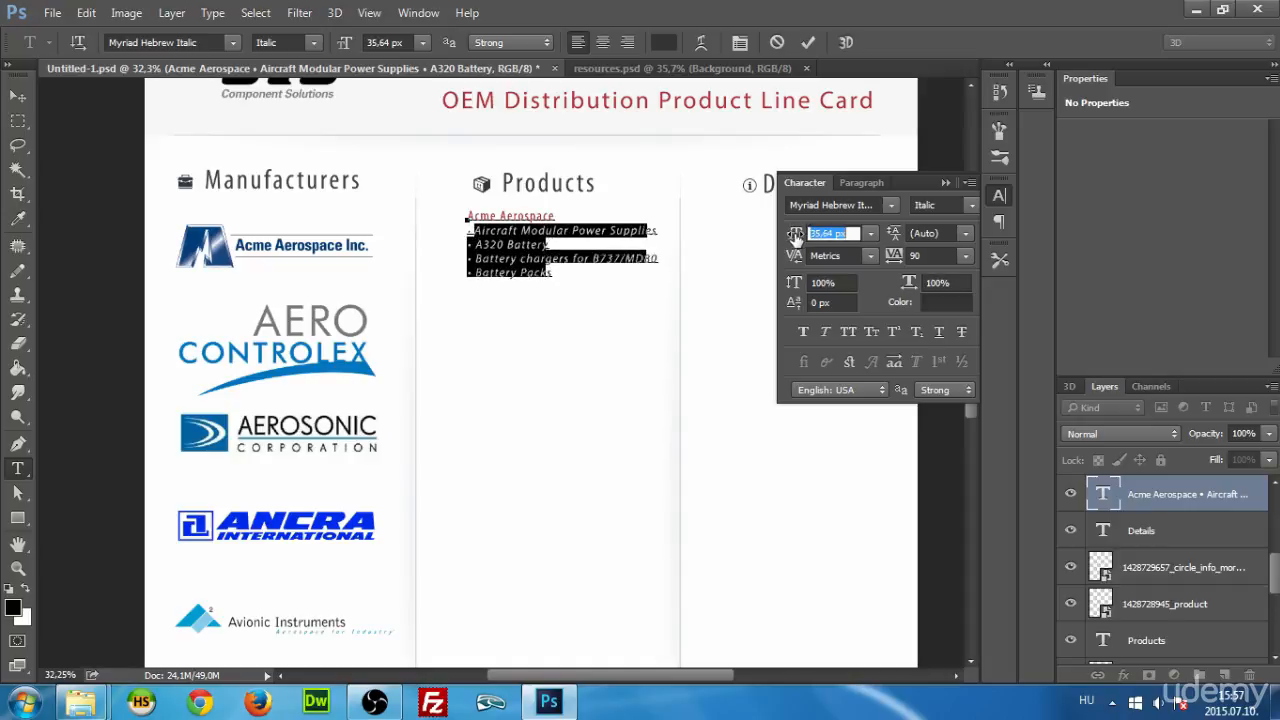
left_click(836, 232)
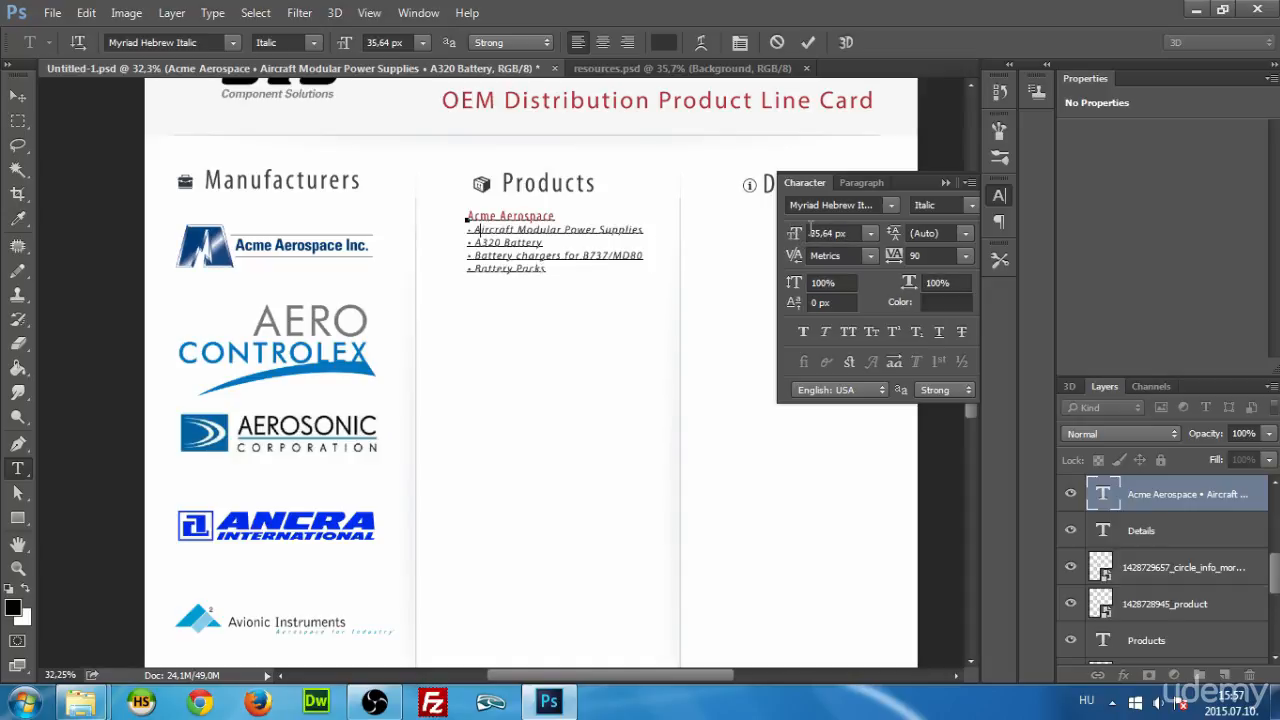
type("36")
key("ctrl+z")
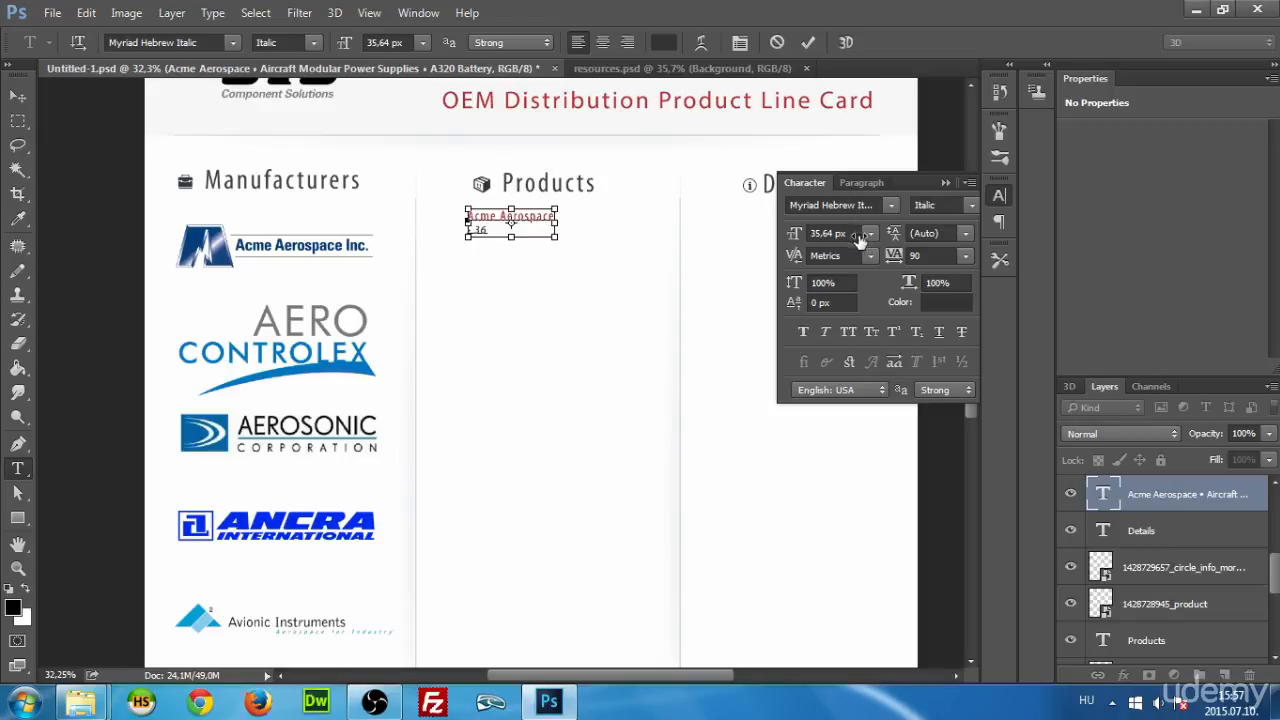
Set the font size of the four bulleted product lines to 36 px and commit the text.
double_click(854, 233)
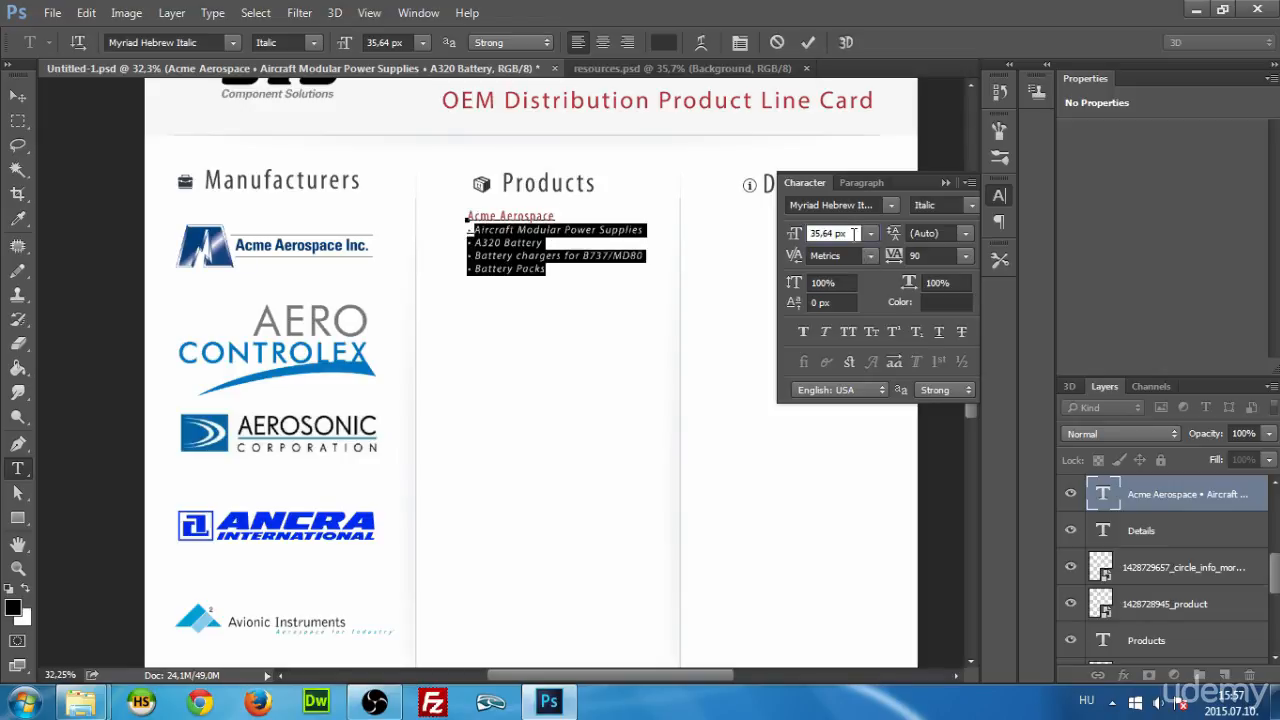
left_click_drag(854, 233, 771, 234)
type("36")
key("Return")
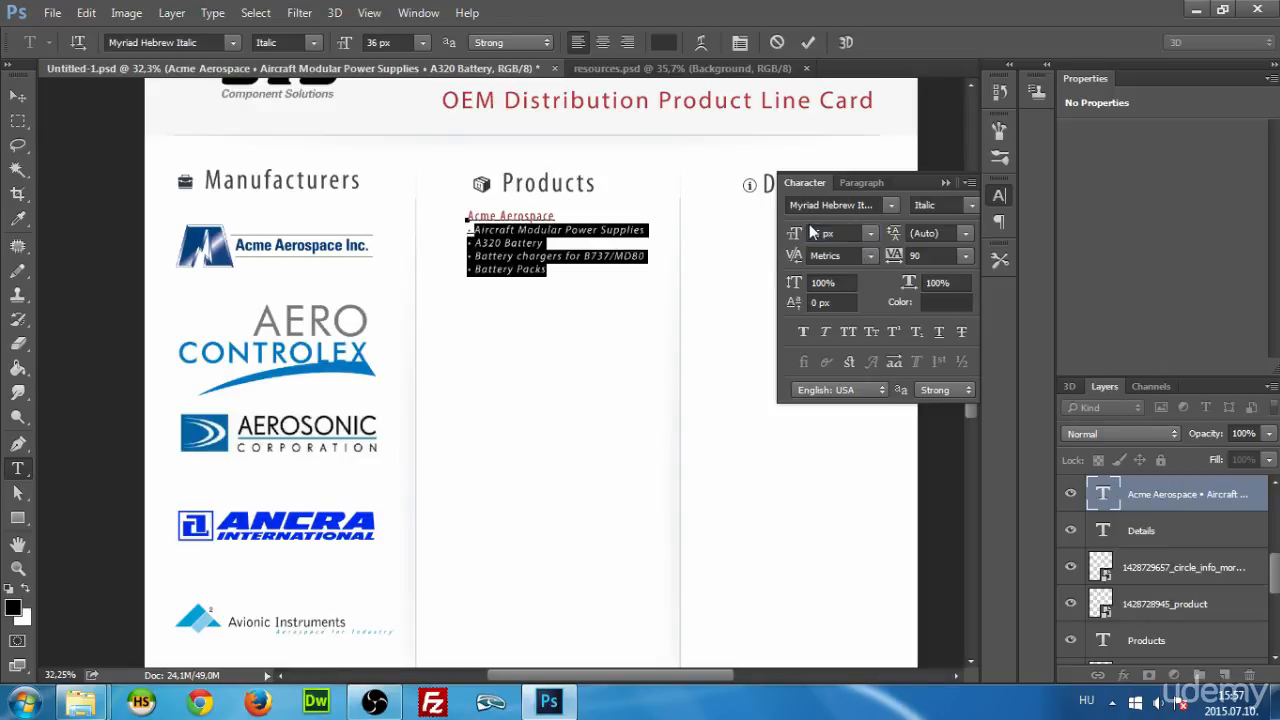
left_click(946, 182)
left_click(892, 210)
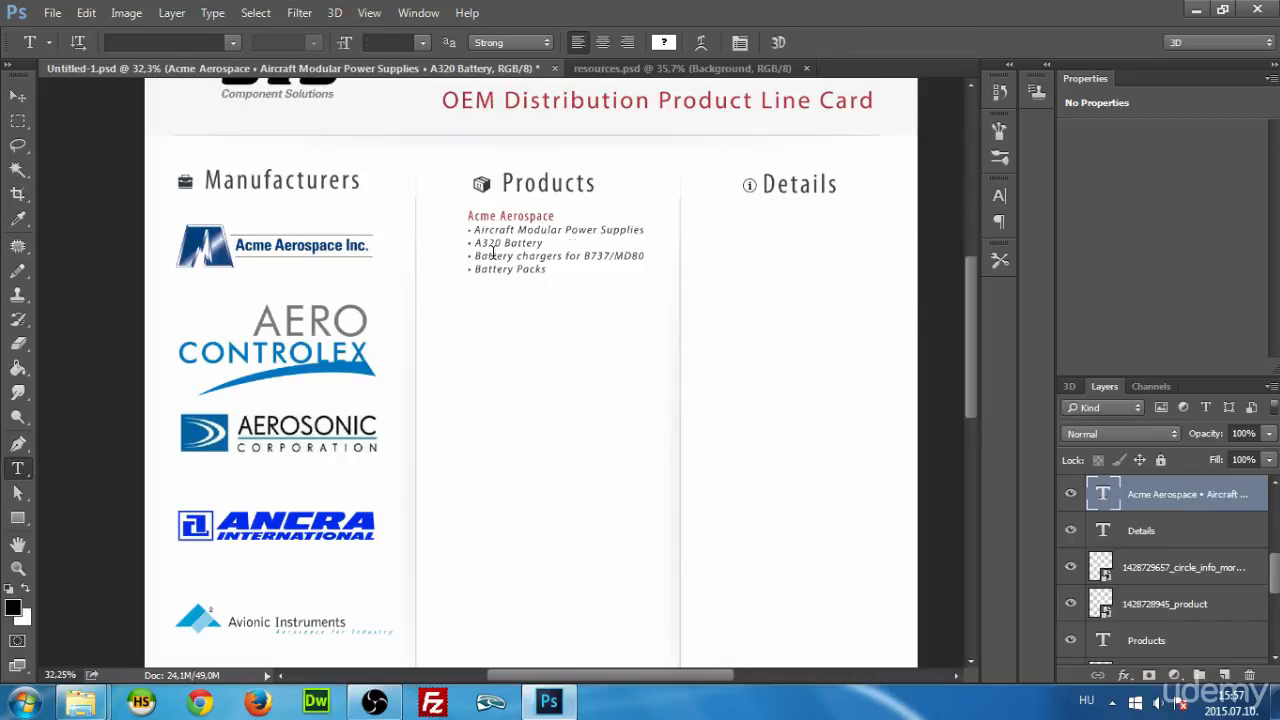
Shift the Acme Aerospace text block slightly left beneath the Products heading.
left_click(25, 98)
mouse_move(528, 266)
left_mouse_down()
mouse_move(516, 228)
mouse_move(520, 256)
left_mouse_up()
Check how the resized product text sits in the Products column, both up close and on the whole page.
scroll(690, 299, "down", 2)
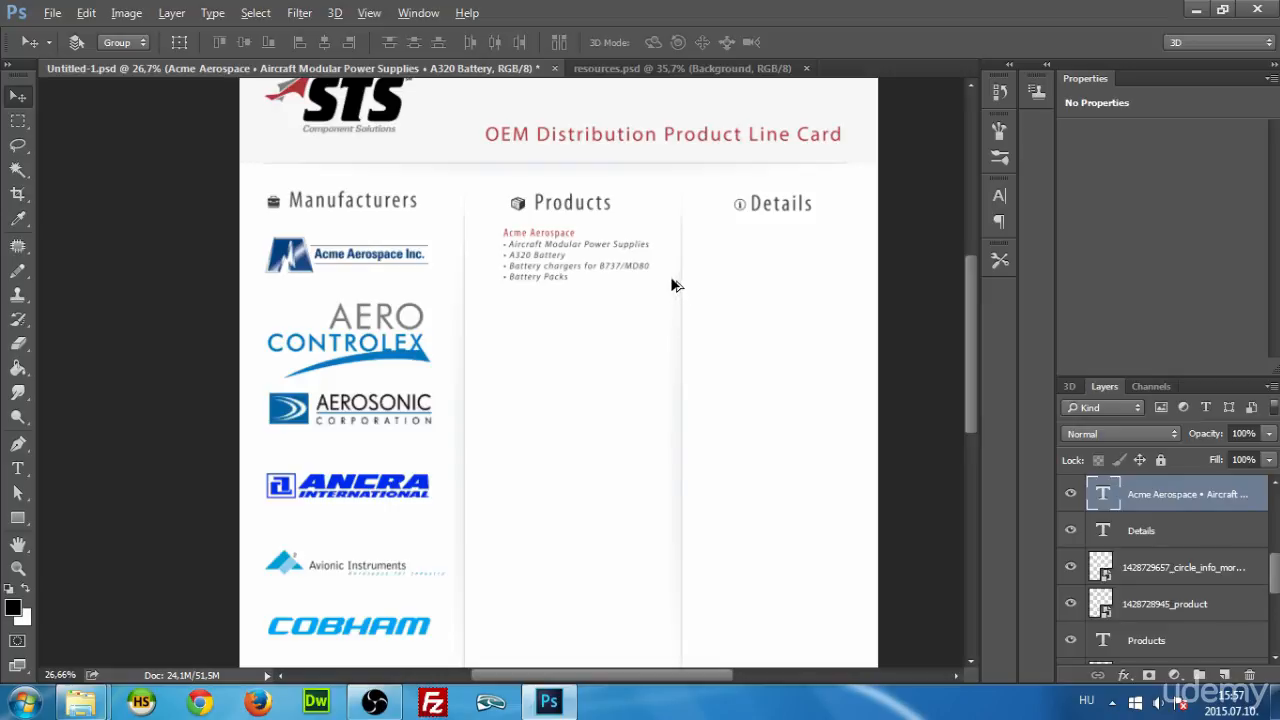
scroll(699, 330, "down", 2)
scroll(573, 236, "up", 1)
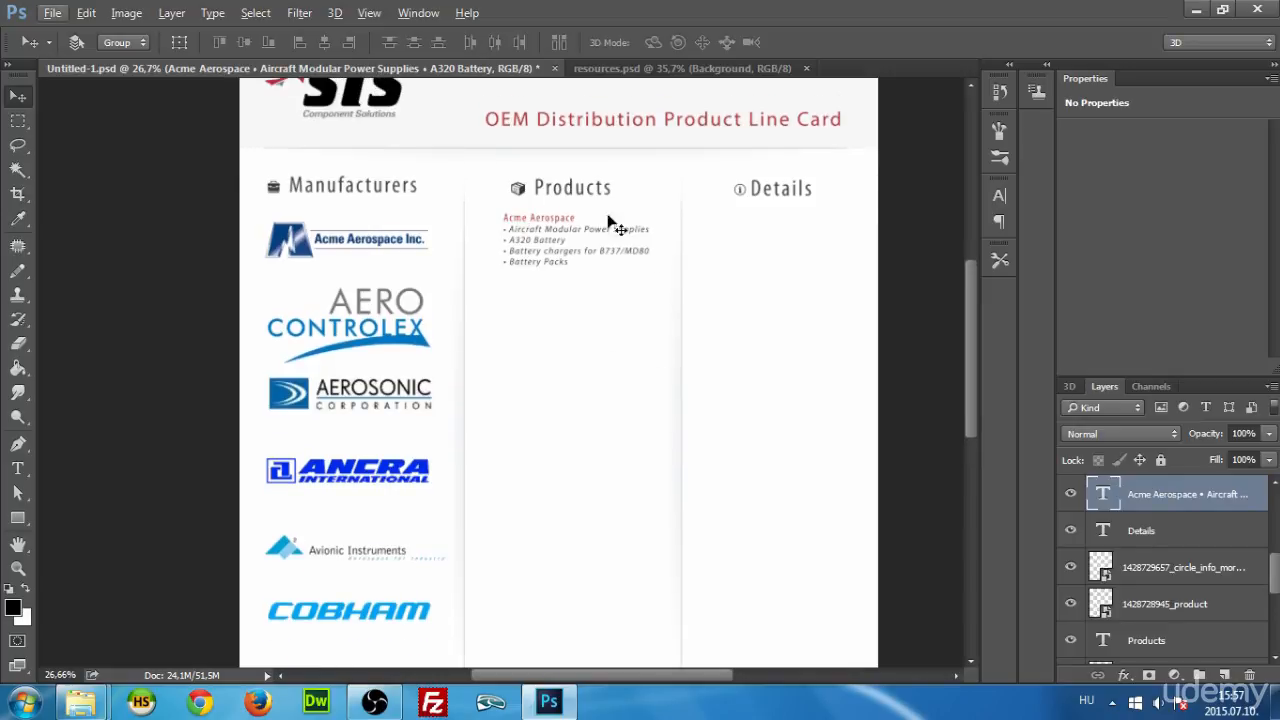
scroll(549, 294, "down", 1)
scroll(623, 249, "up", 2)
scroll(634, 286, "down", 4)
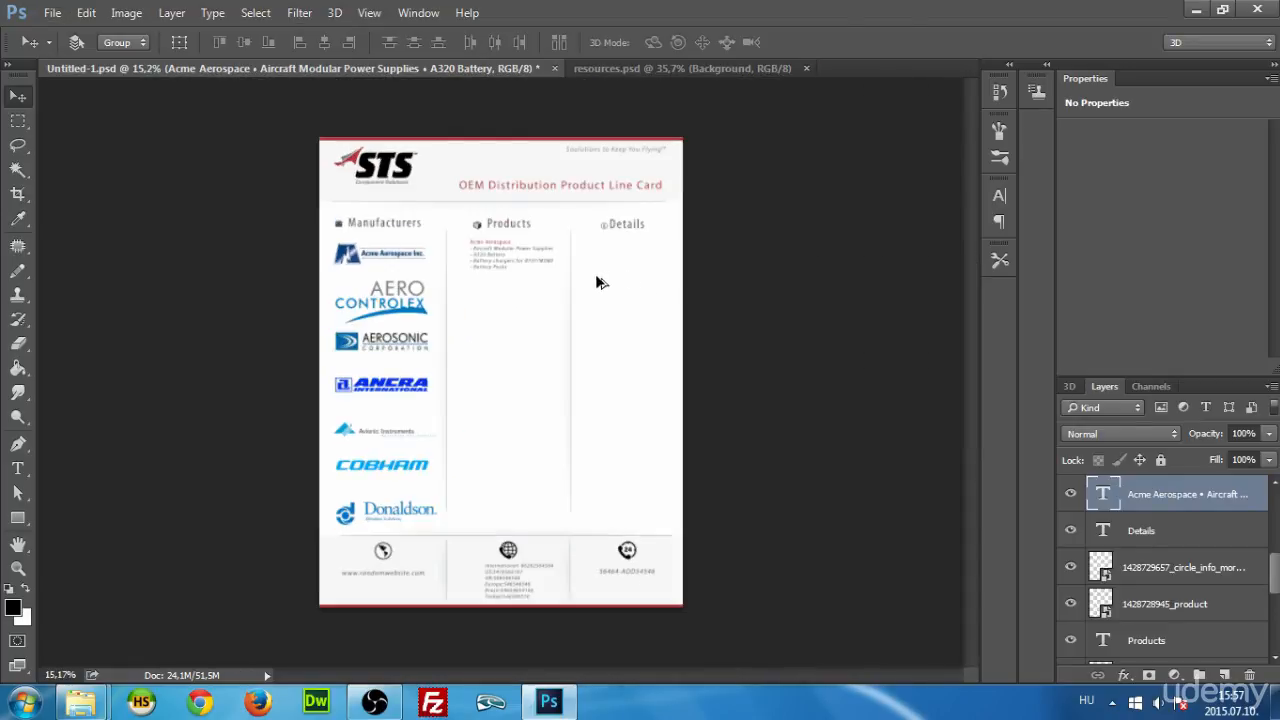
scroll(557, 270, "up", 6)
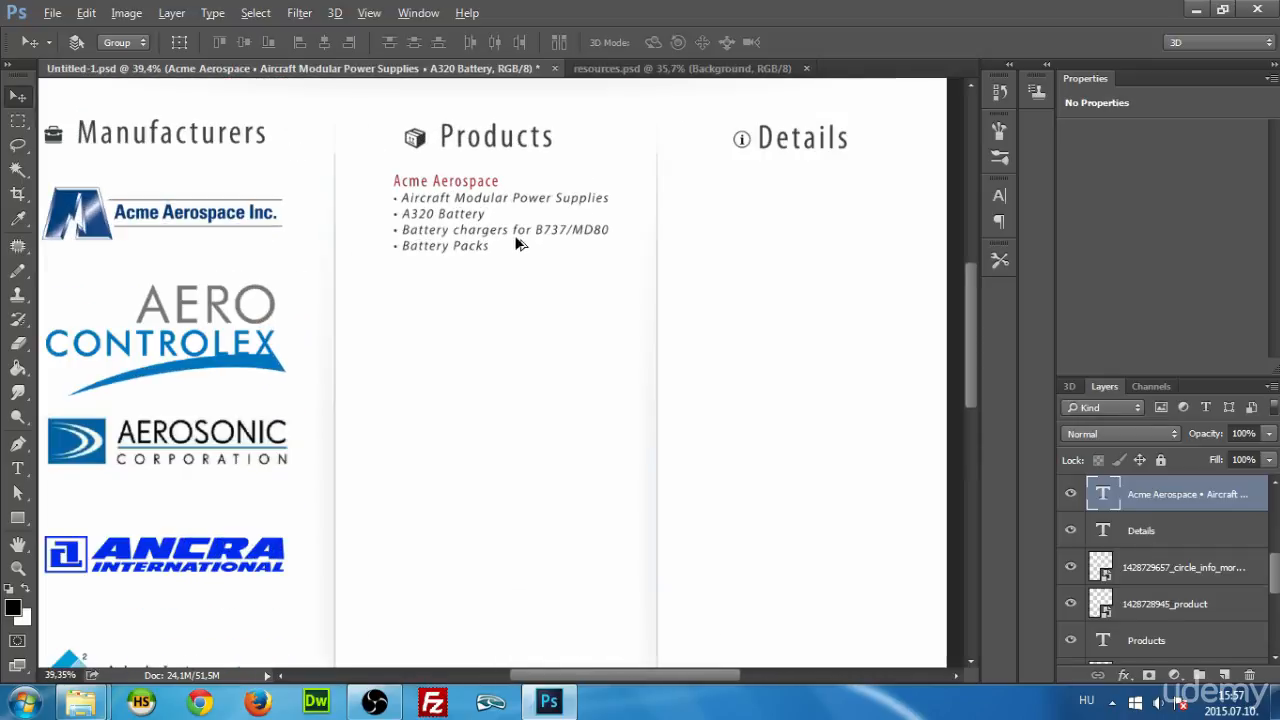
left_click_drag(639, 673, 616, 673)
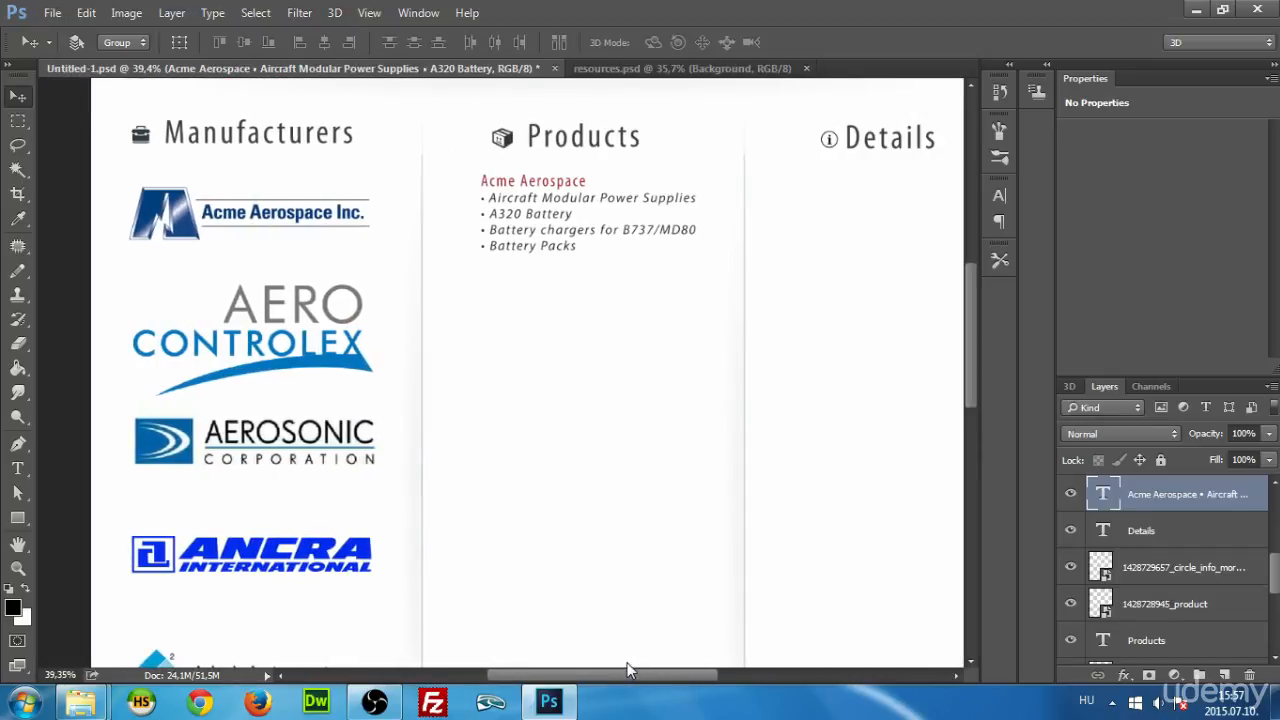
scroll(556, 383, "down", 2)
scroll(630, 390, "down", 1)
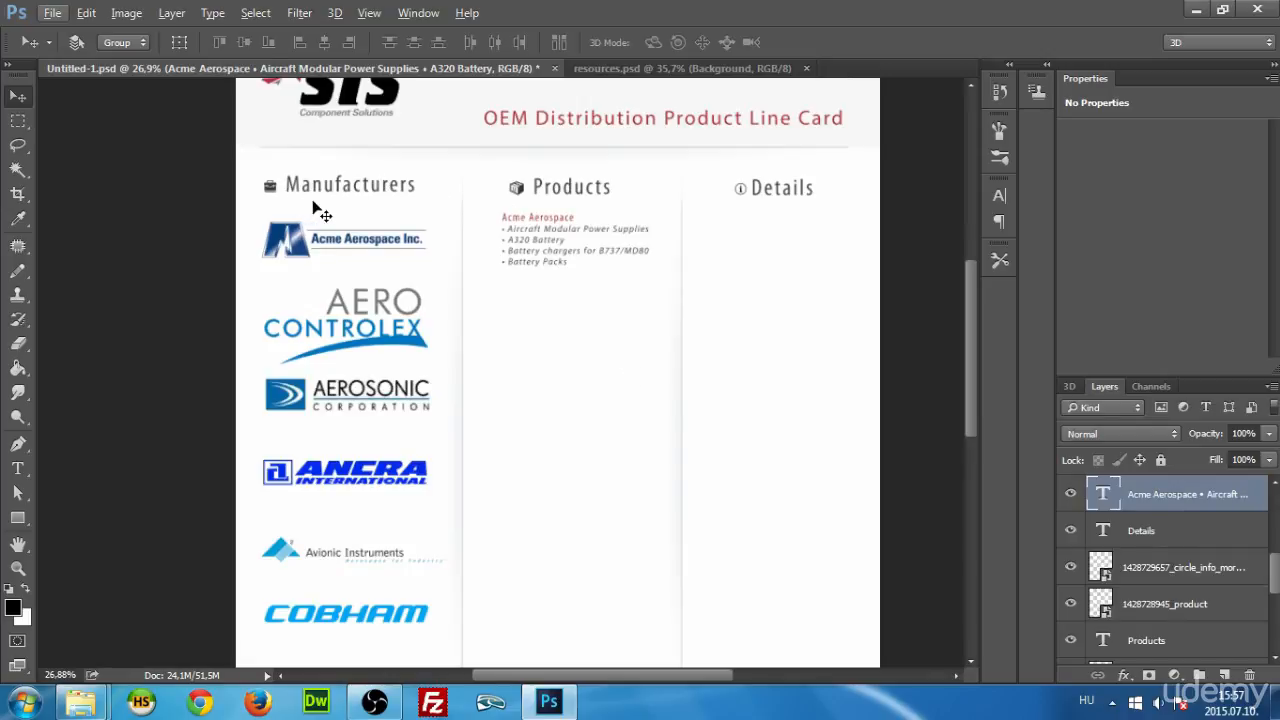
Centre the Acme Aerospace text block horizontally in a selection spanning the Products column, nudge it slightly right, and deselect.
key("m")
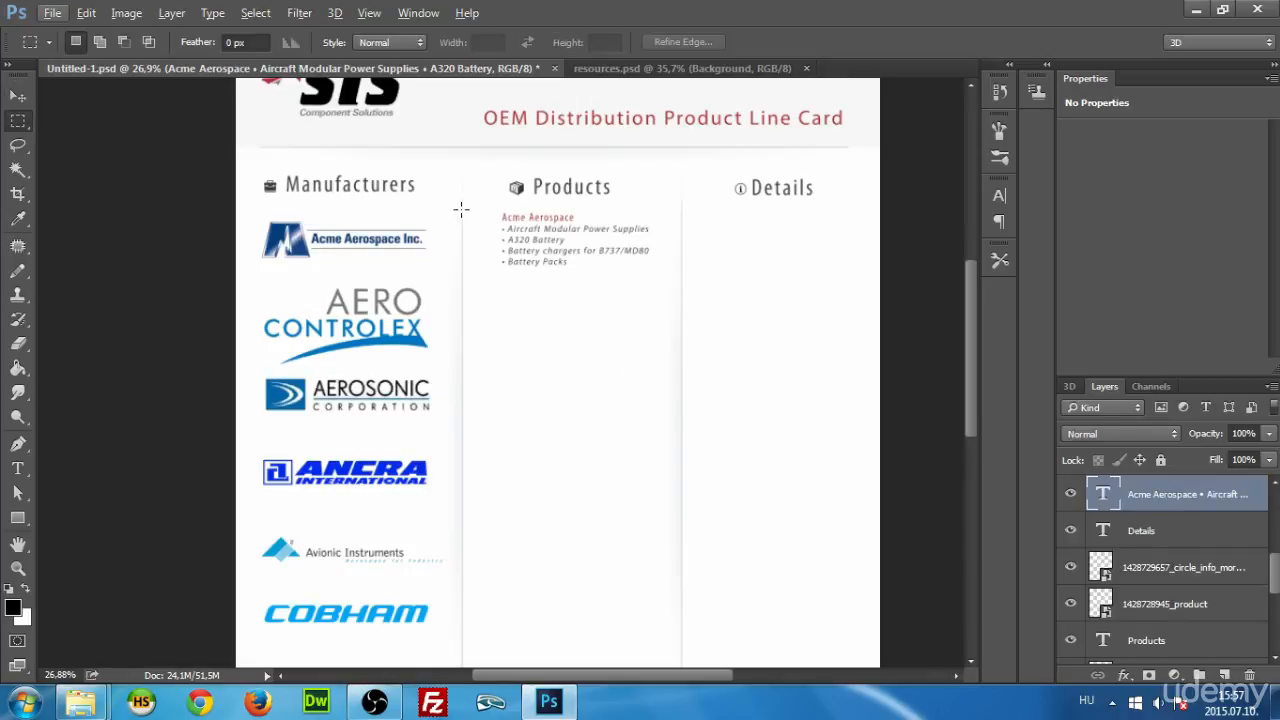
left_click_drag(465, 209, 677, 272)
key("v")
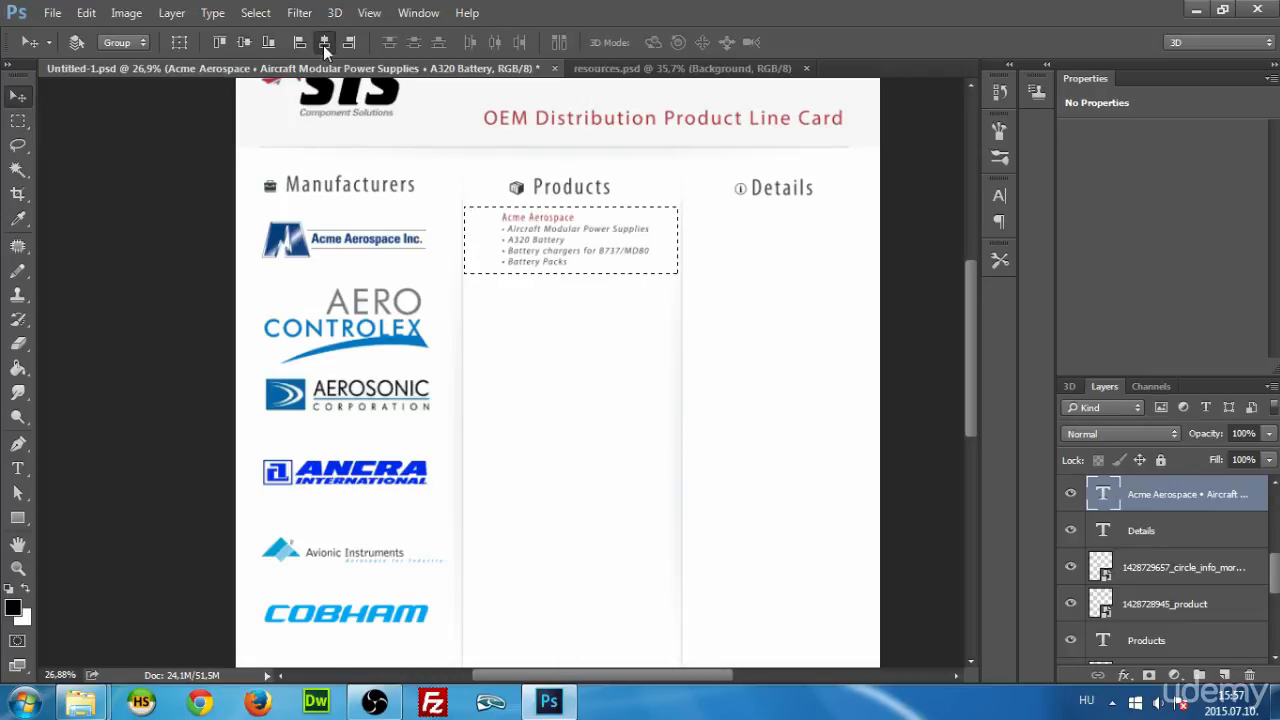
left_click(323, 43)
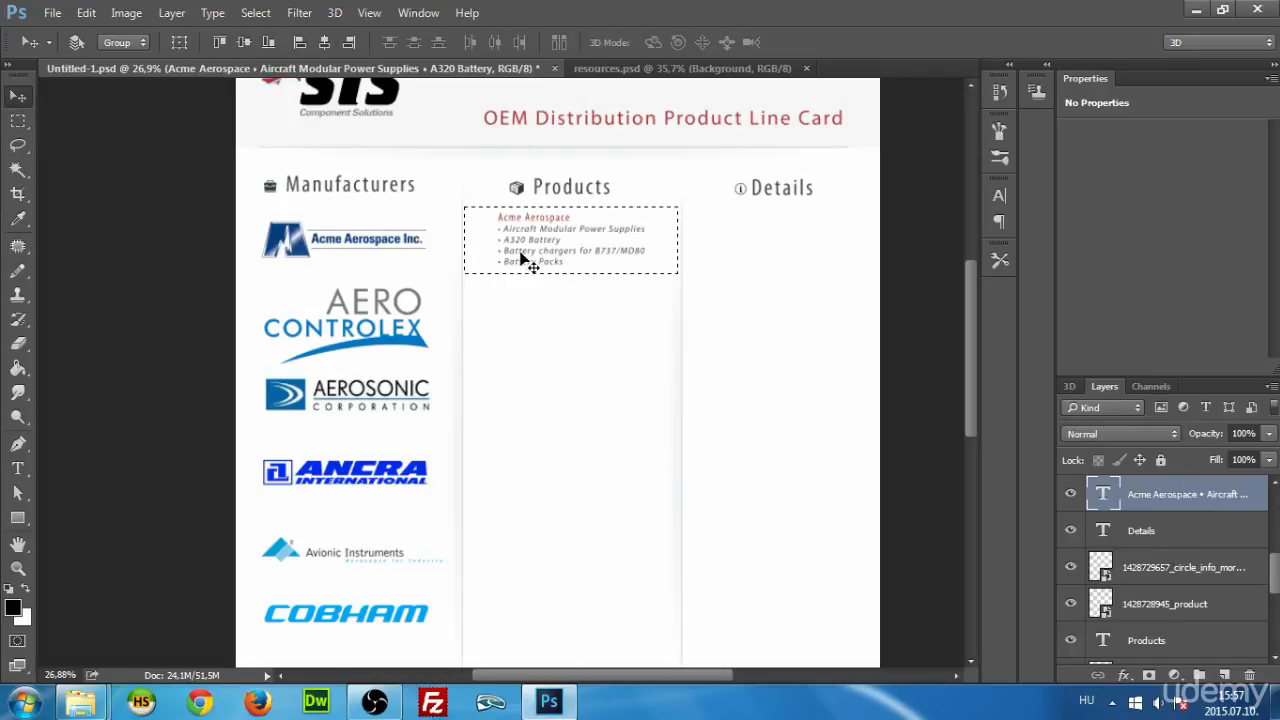
key("Right")
key("Right")
key("Right")
key("Right")
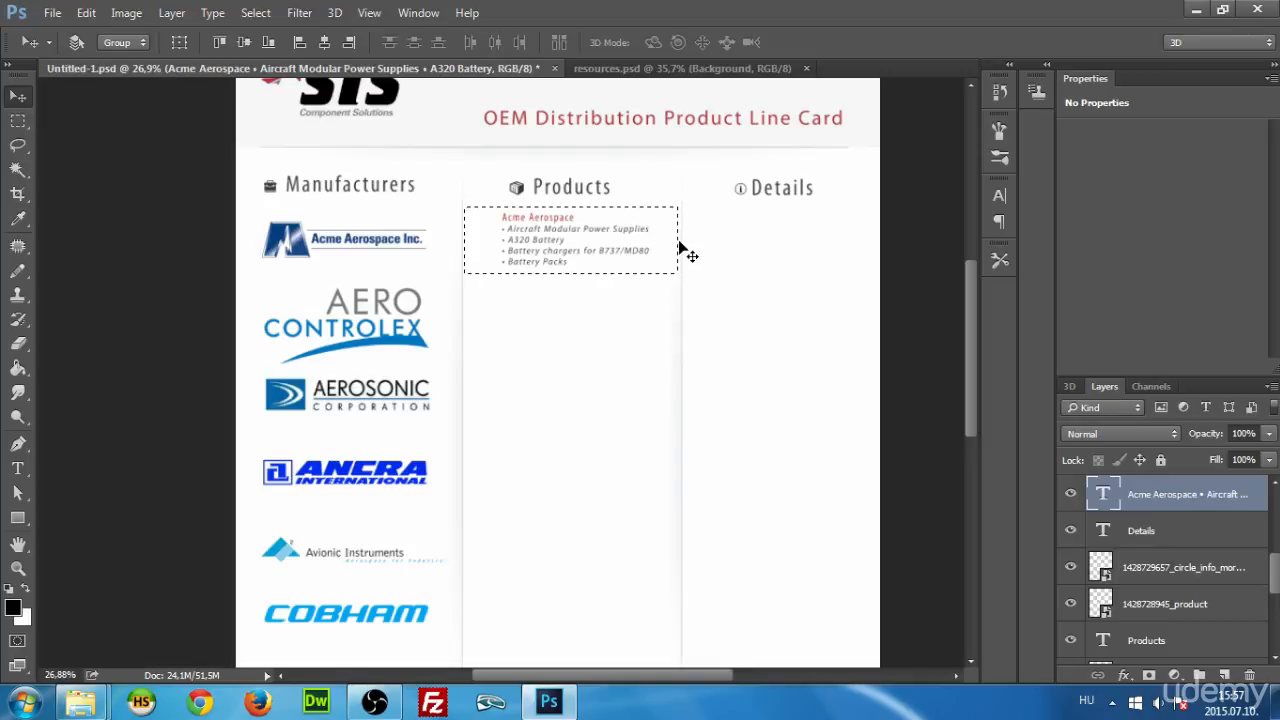
key("ctrl+d")
scroll(634, 250, "up", 1)
scroll(634, 250, "up", 1)
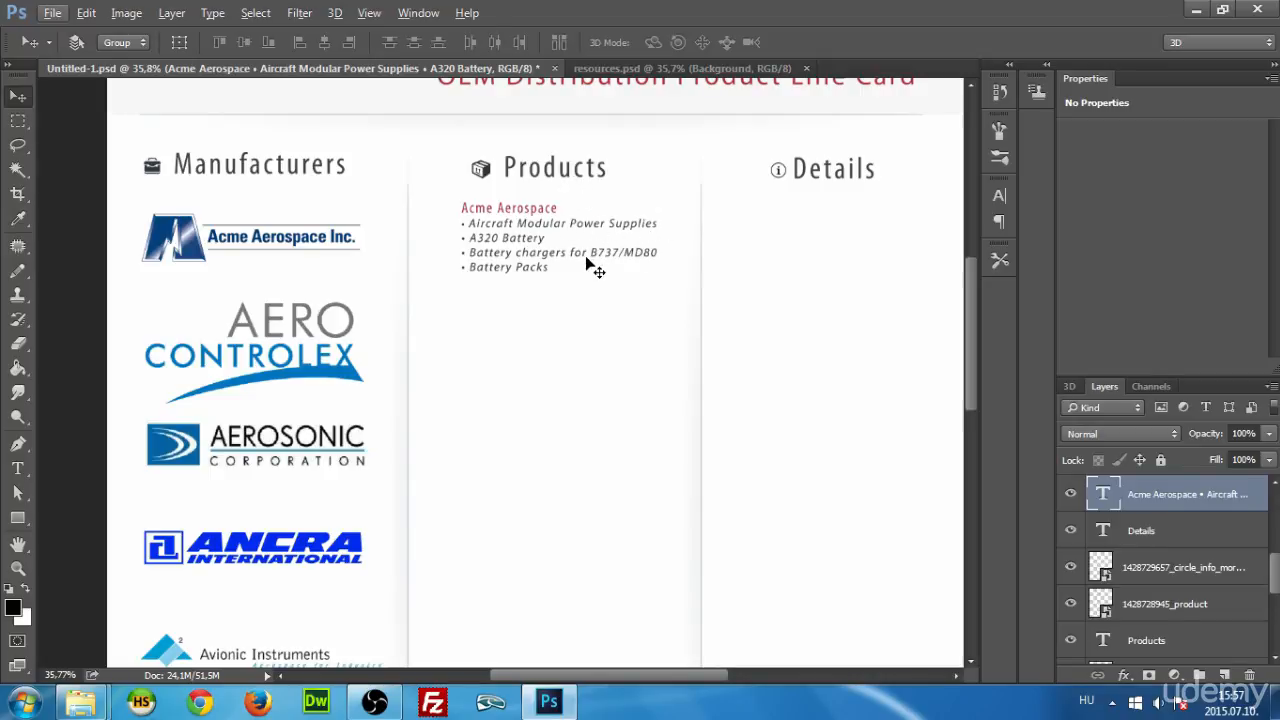
Duplicate the Acme Aerospace text layer to make six copies.
scroll(575, 270, "down", 3)
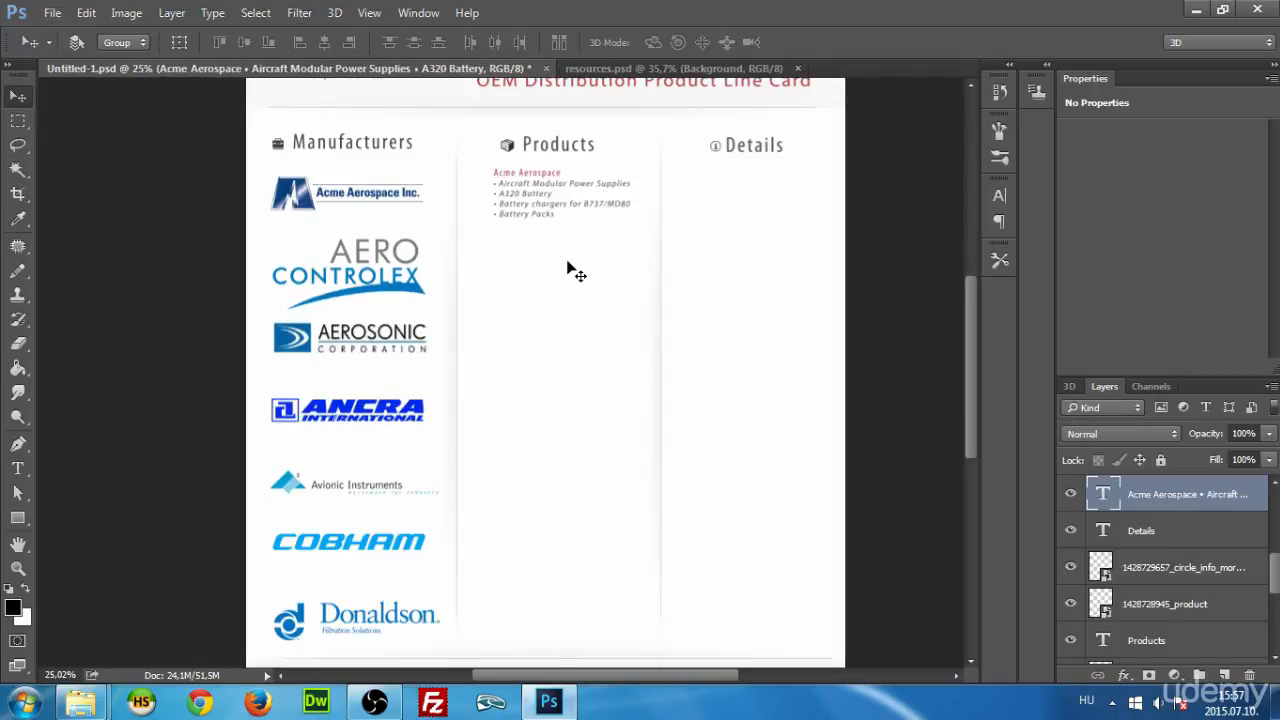
scroll(566, 244, "up", 1)
scroll(537, 271, "up", 1)
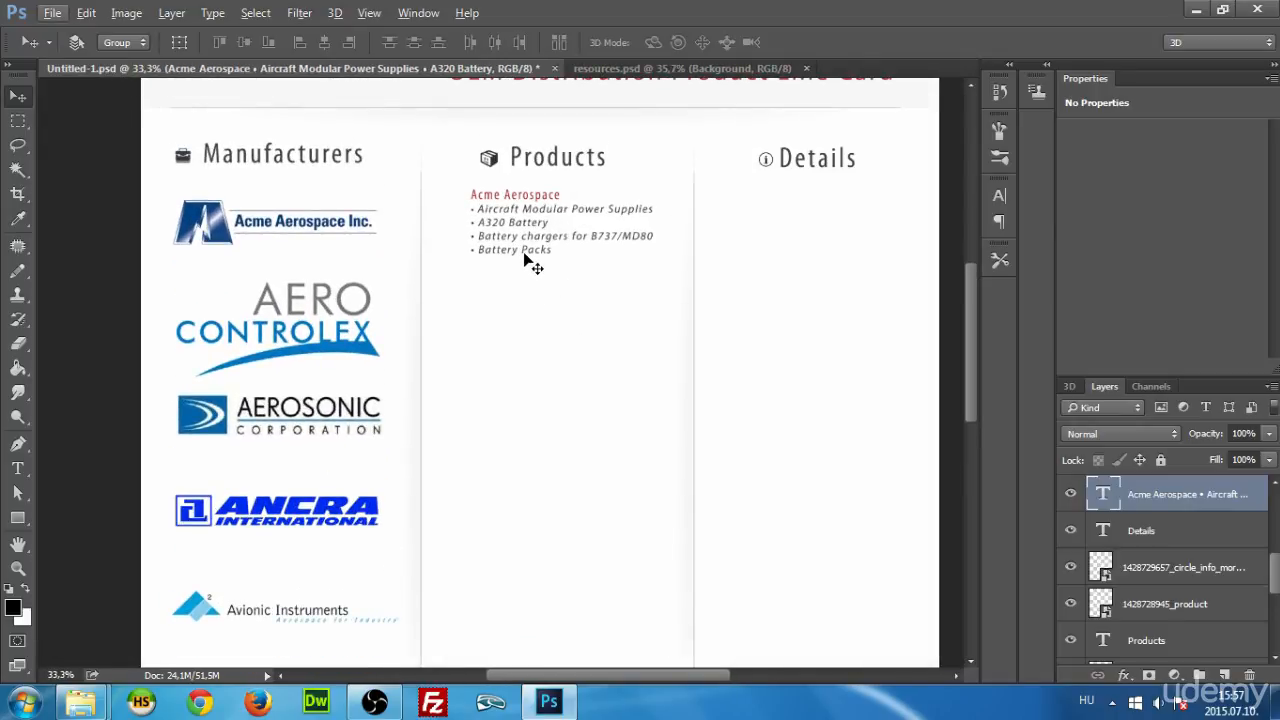
scroll(568, 325, "down", 1)
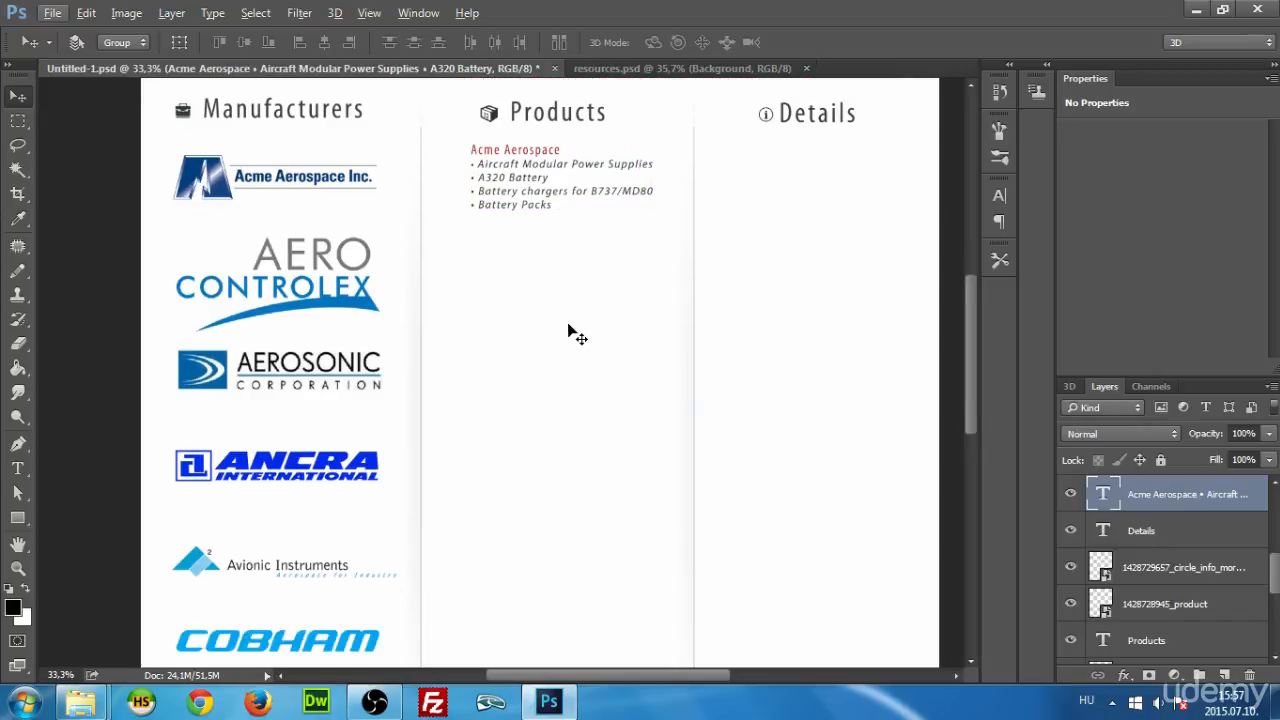
scroll(566, 318, "down", 2)
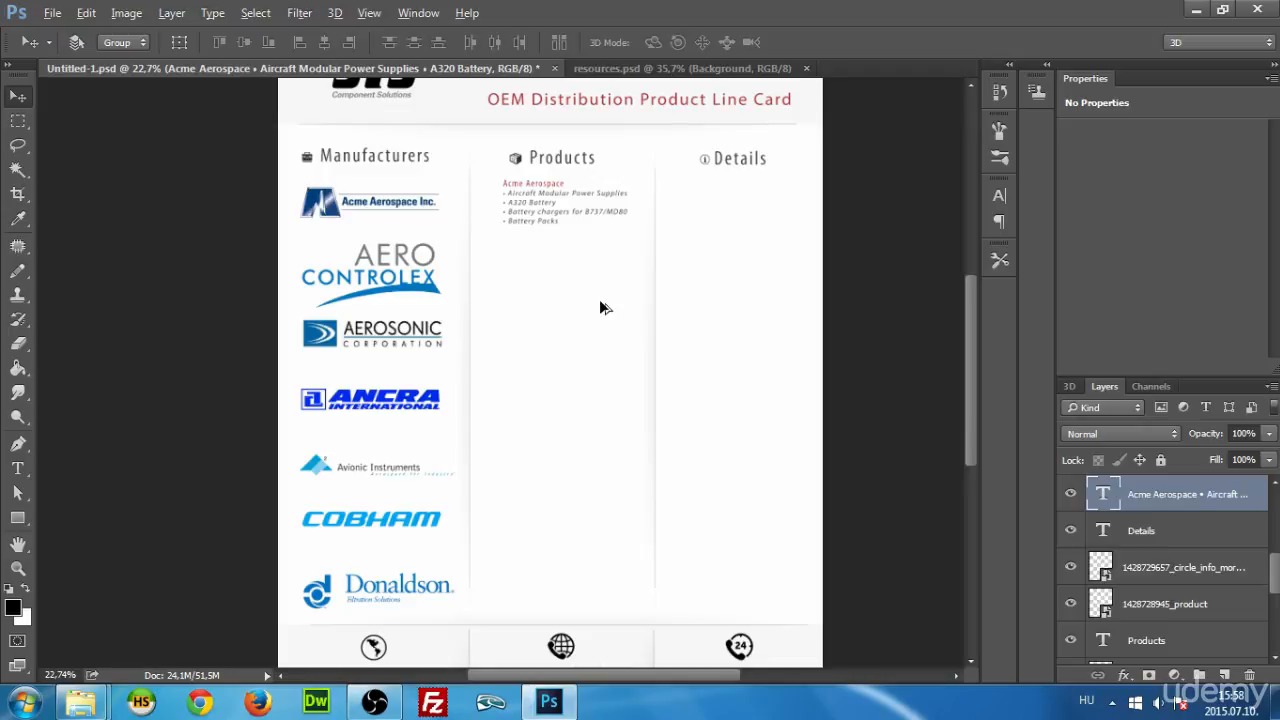
key("alt")
key("ctrl")
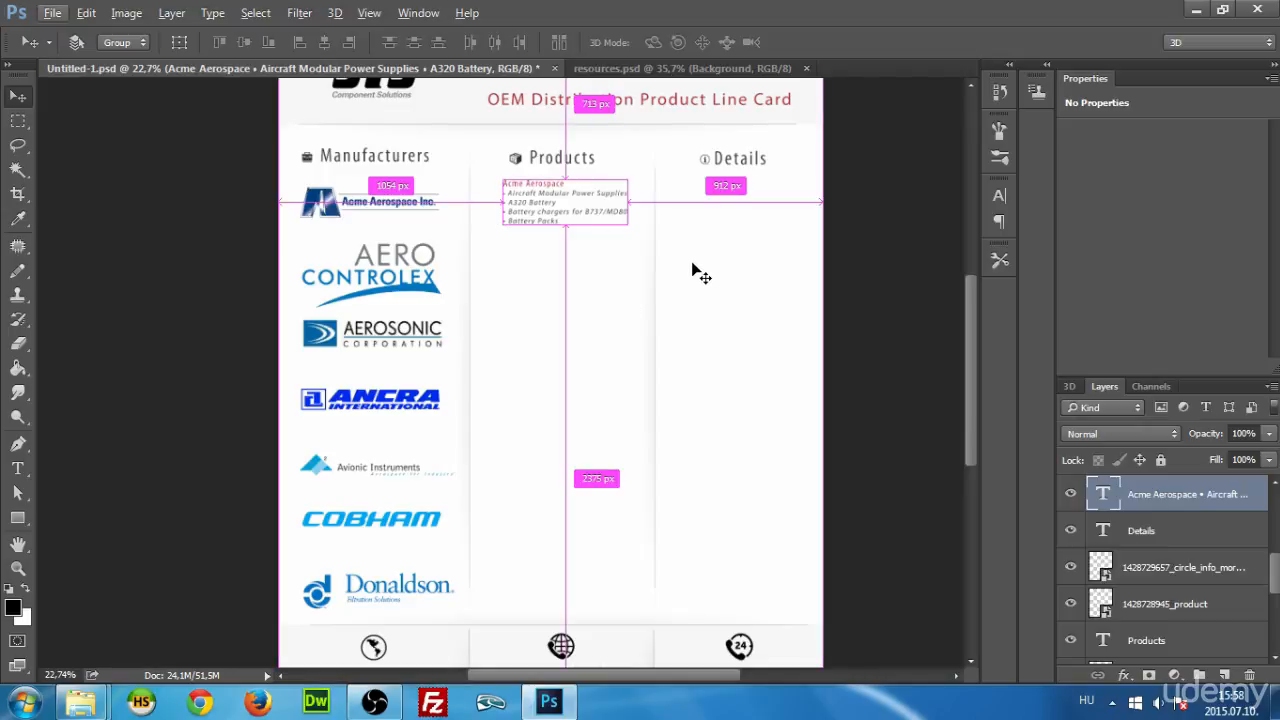
key("ctrl+j")
key("ctrl+j")
key("ctrl+j")
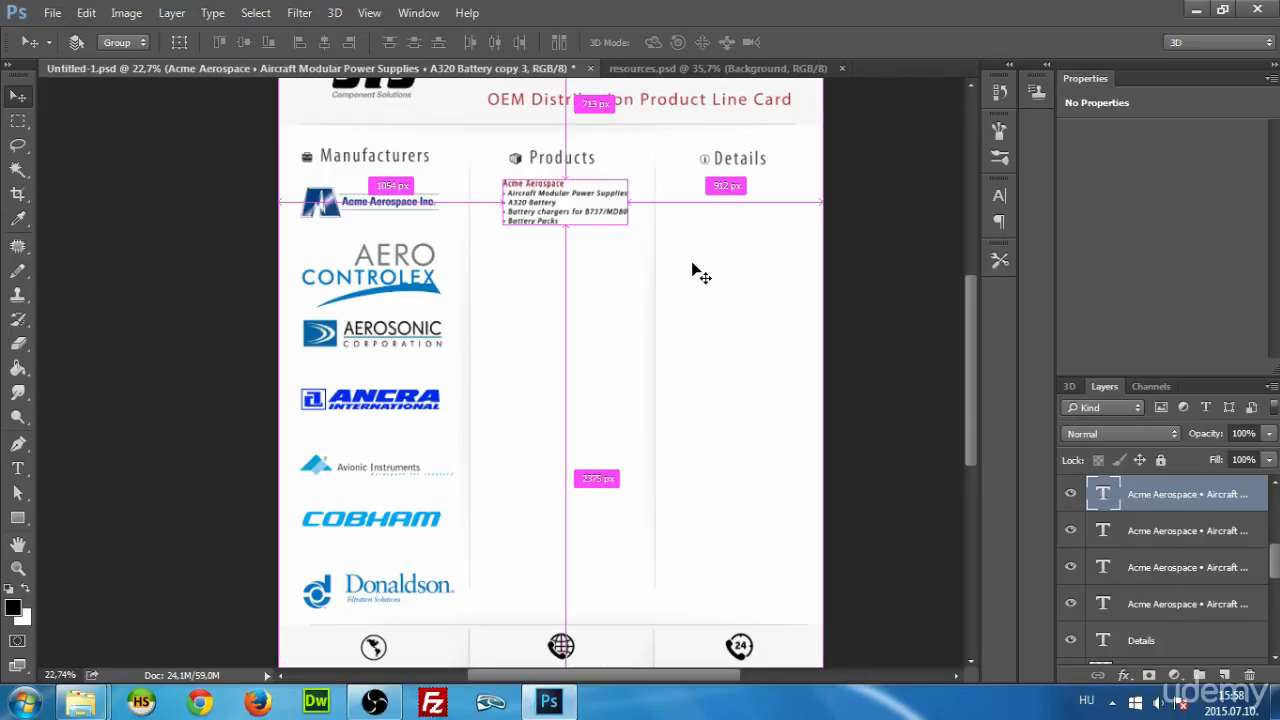
key("ctrl+j")
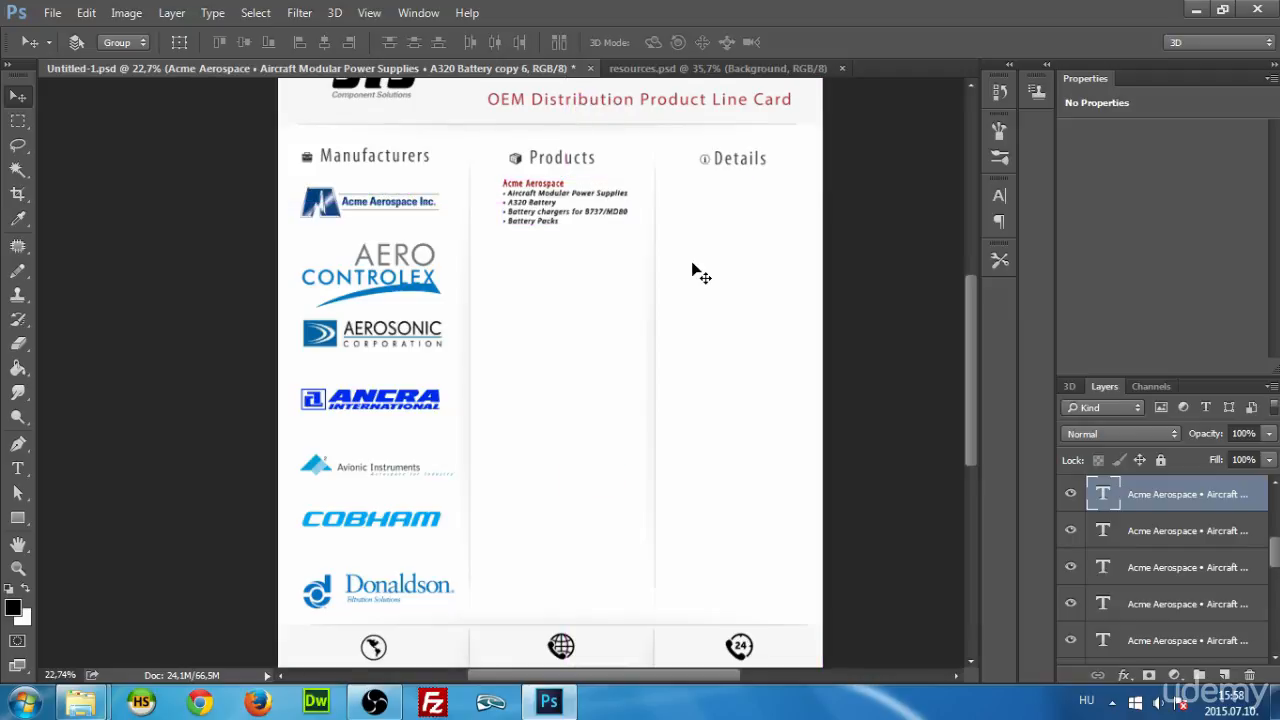
Place the first two Acme Aerospace text copies down the Products column, beside the Aero Controlex and Aerosonic logos.
scroll(1203, 588, "down", 2)
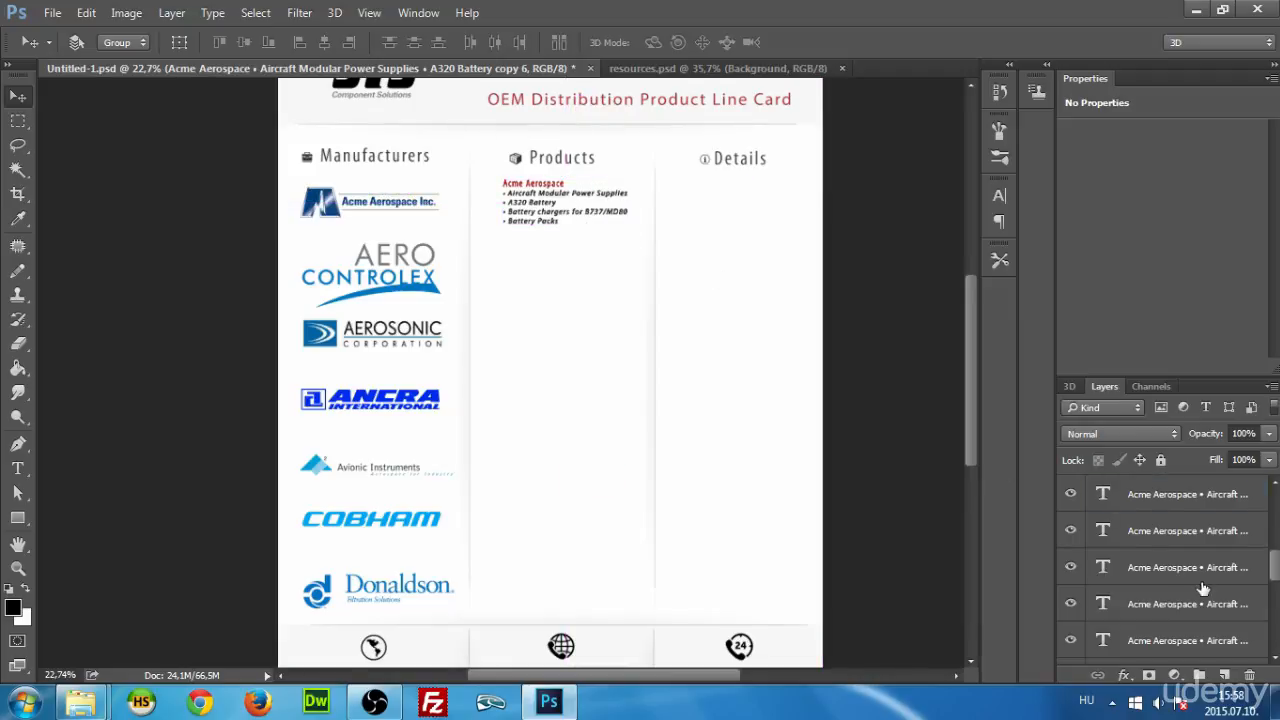
scroll(1180, 540, "down", 1)
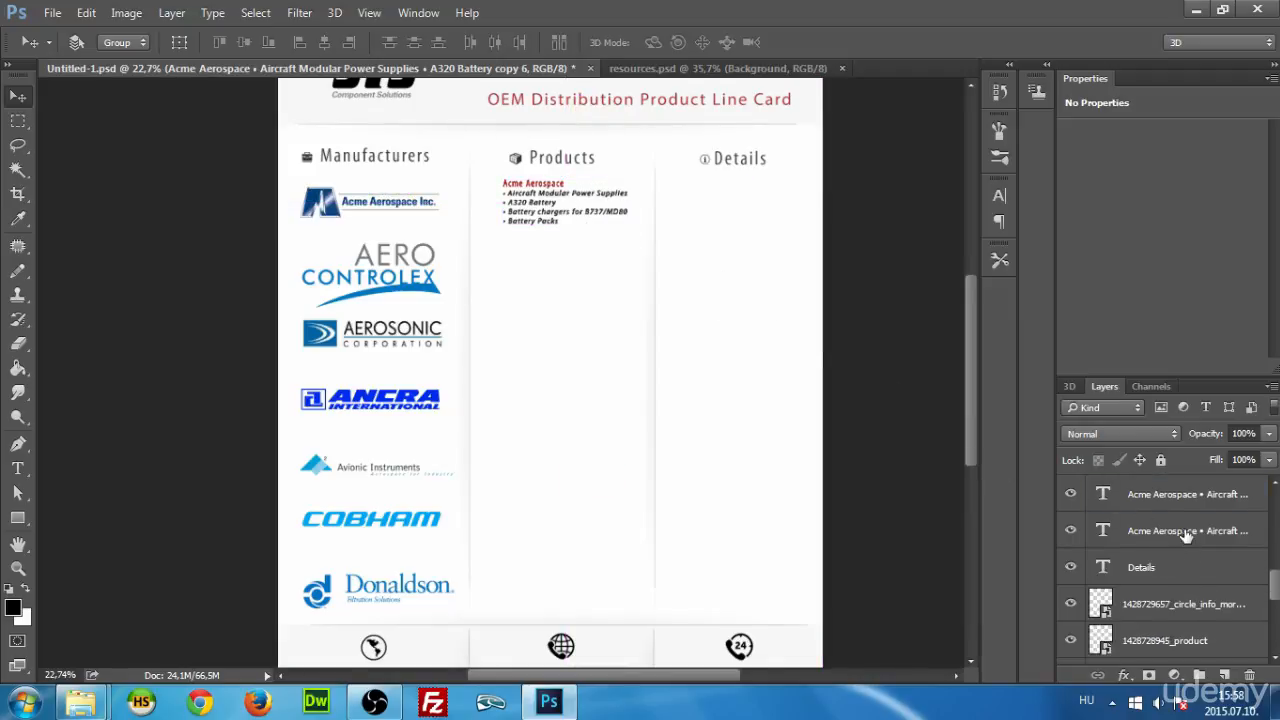
left_click(1160, 494)
left_click_drag(586, 229, 563, 294)
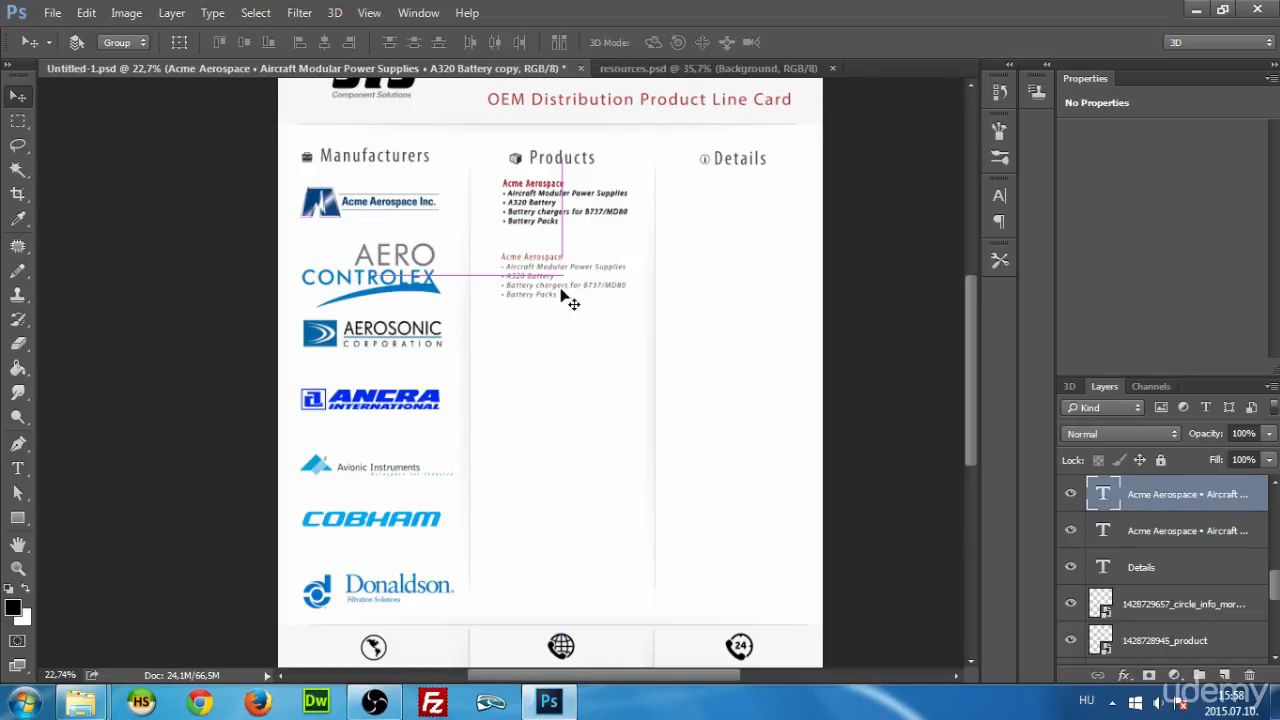
scroll(1203, 550, "up", 1)
left_click(1164, 507)
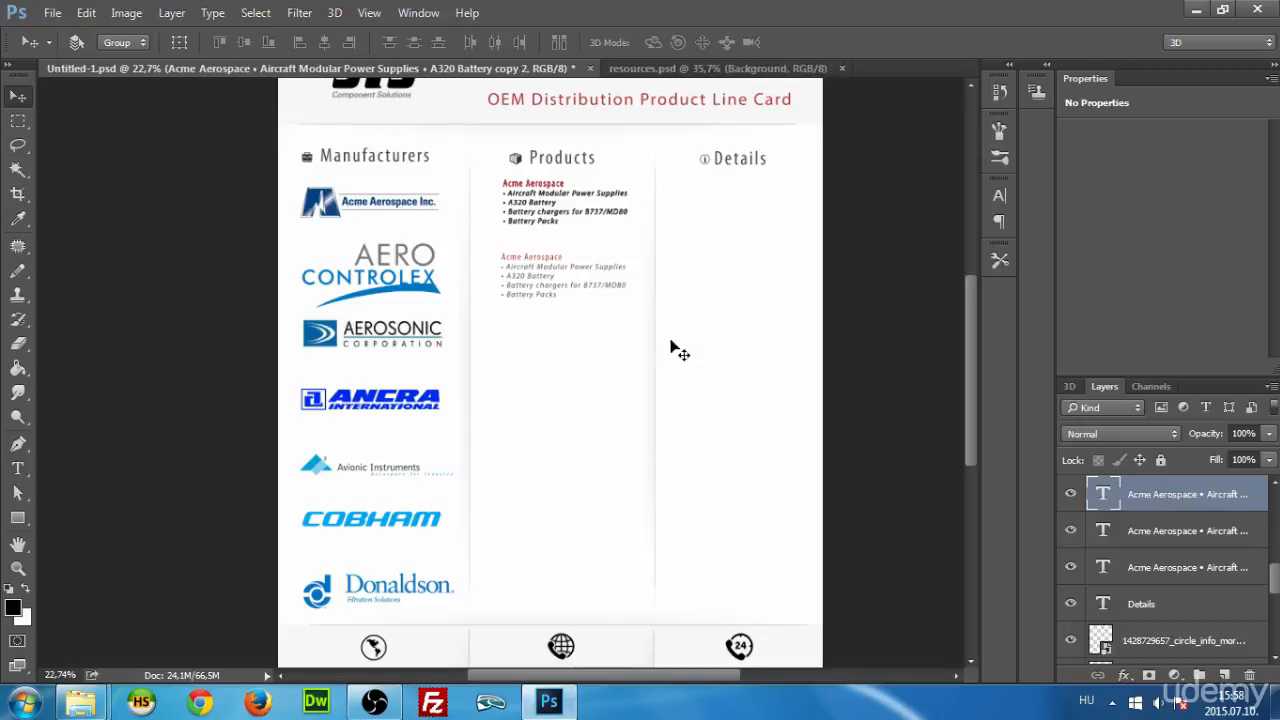
left_click_drag(545, 207, 541, 346)
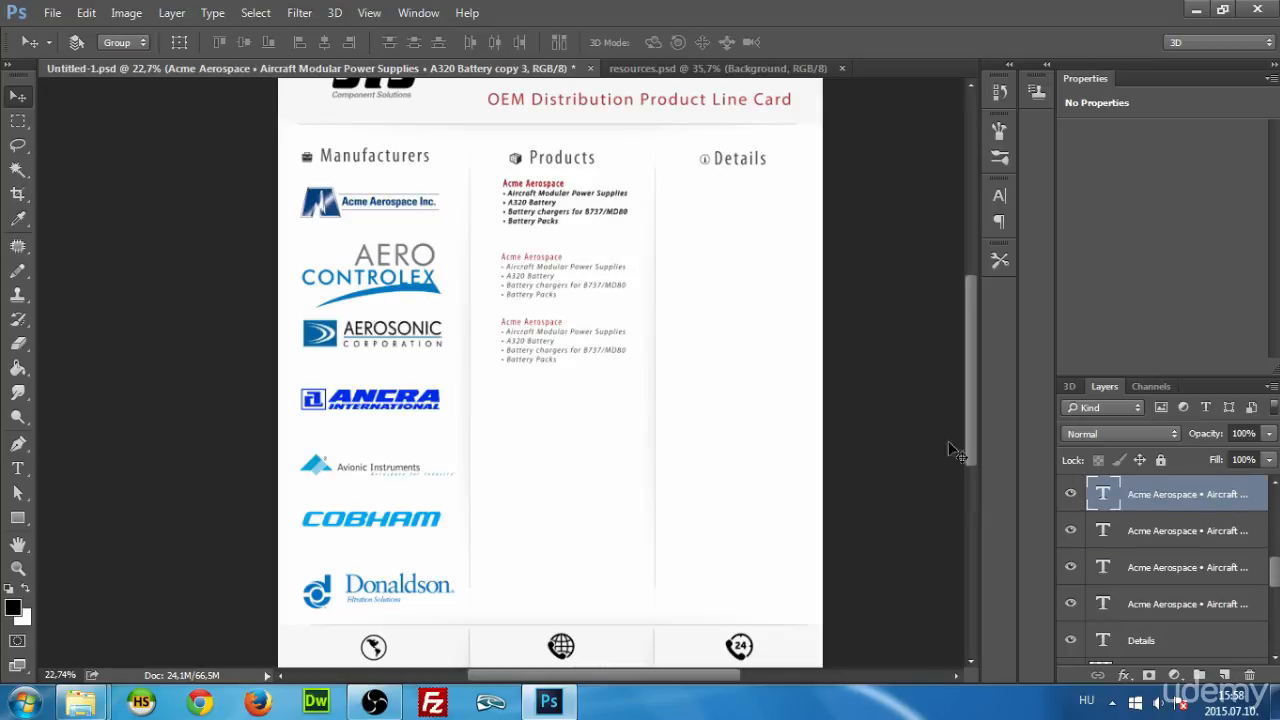
Place the remaining four text copies in the Products column beside the Ancra, Avionic Instruments, Cobham and Donaldson logos.
left_click_drag(538, 214, 535, 410)
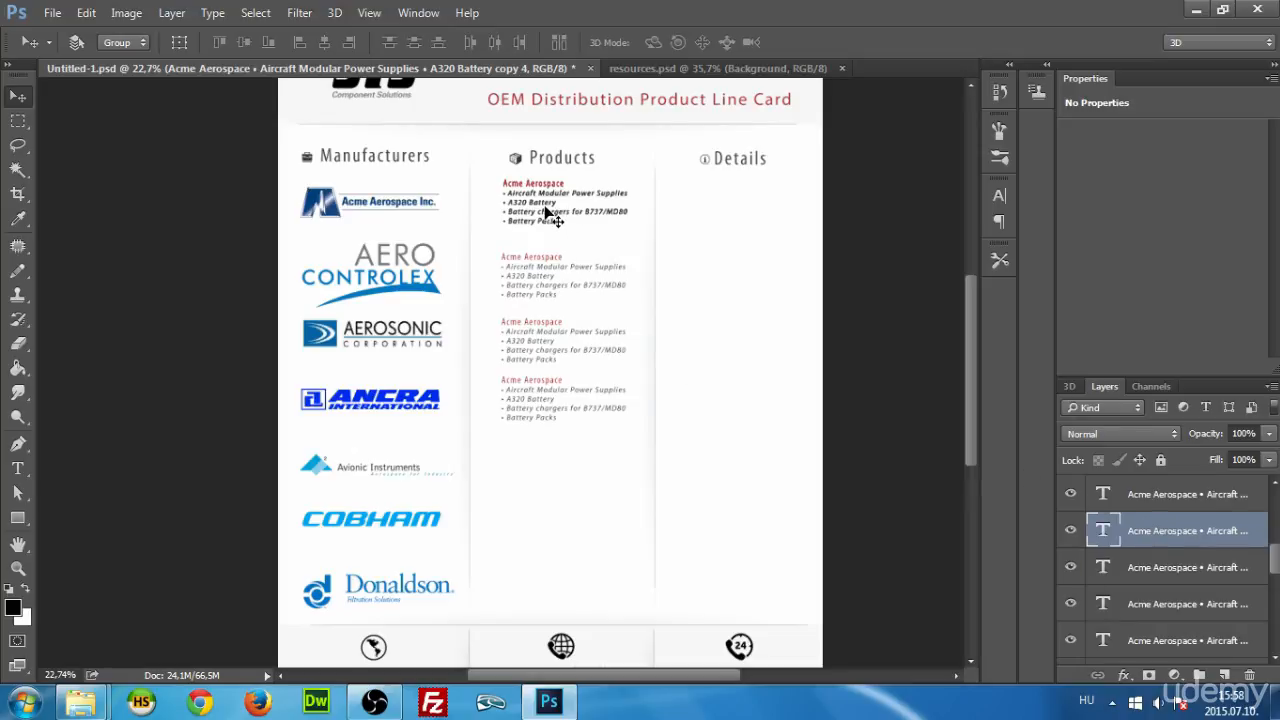
left_click_drag(548, 215, 546, 470)
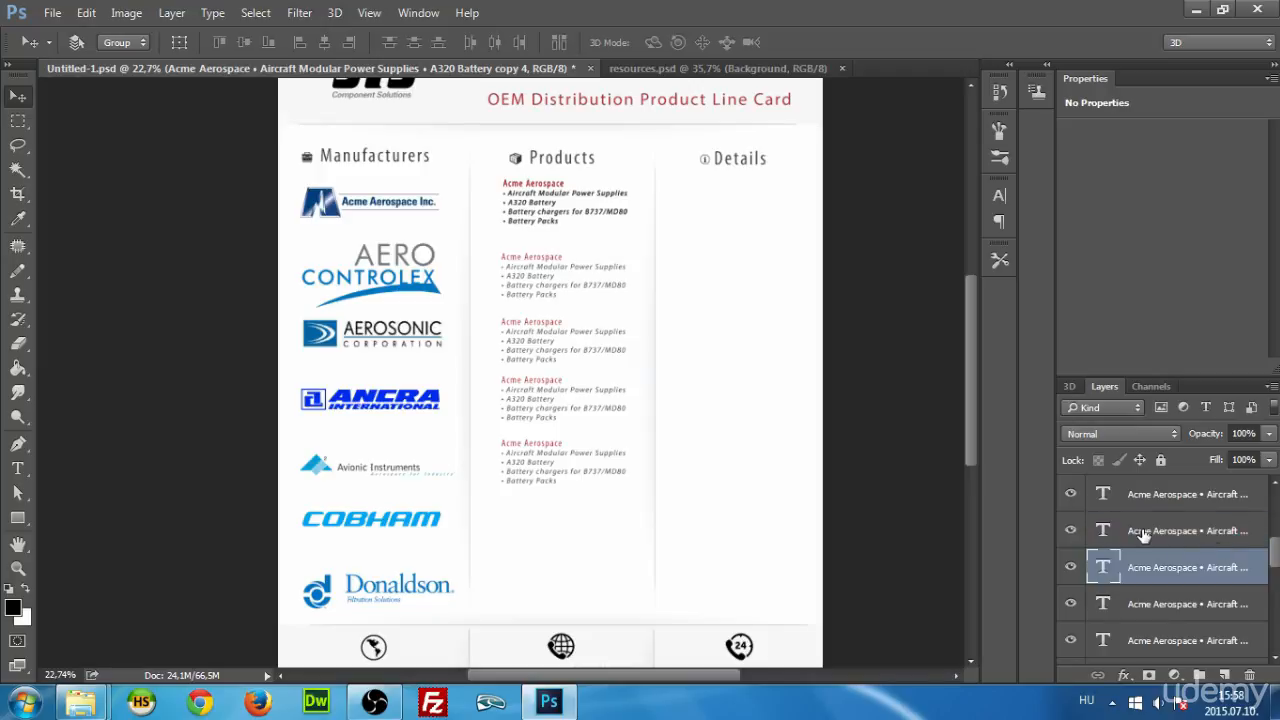
left_click_drag(530, 215, 525, 532)
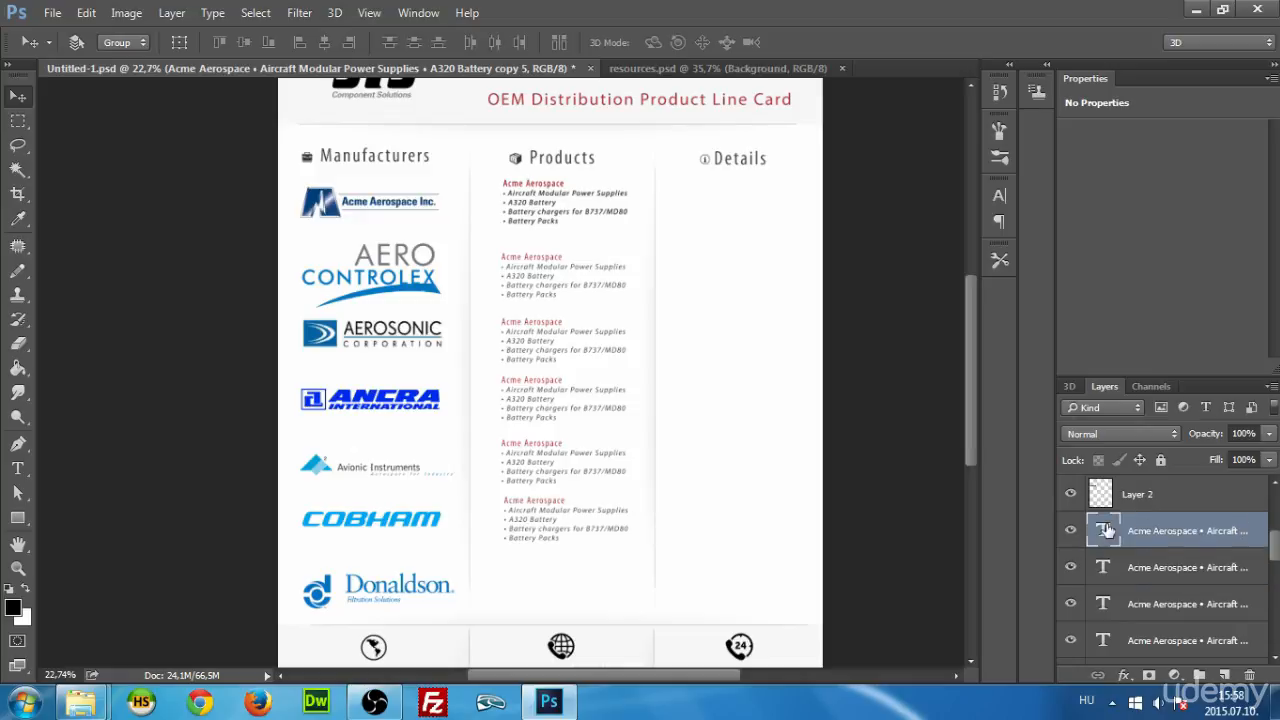
left_click_drag(525, 213, 534, 586)
Select all seven Acme Aerospace text layers together, from the original to its last copy.
scroll(552, 512, "up", 3)
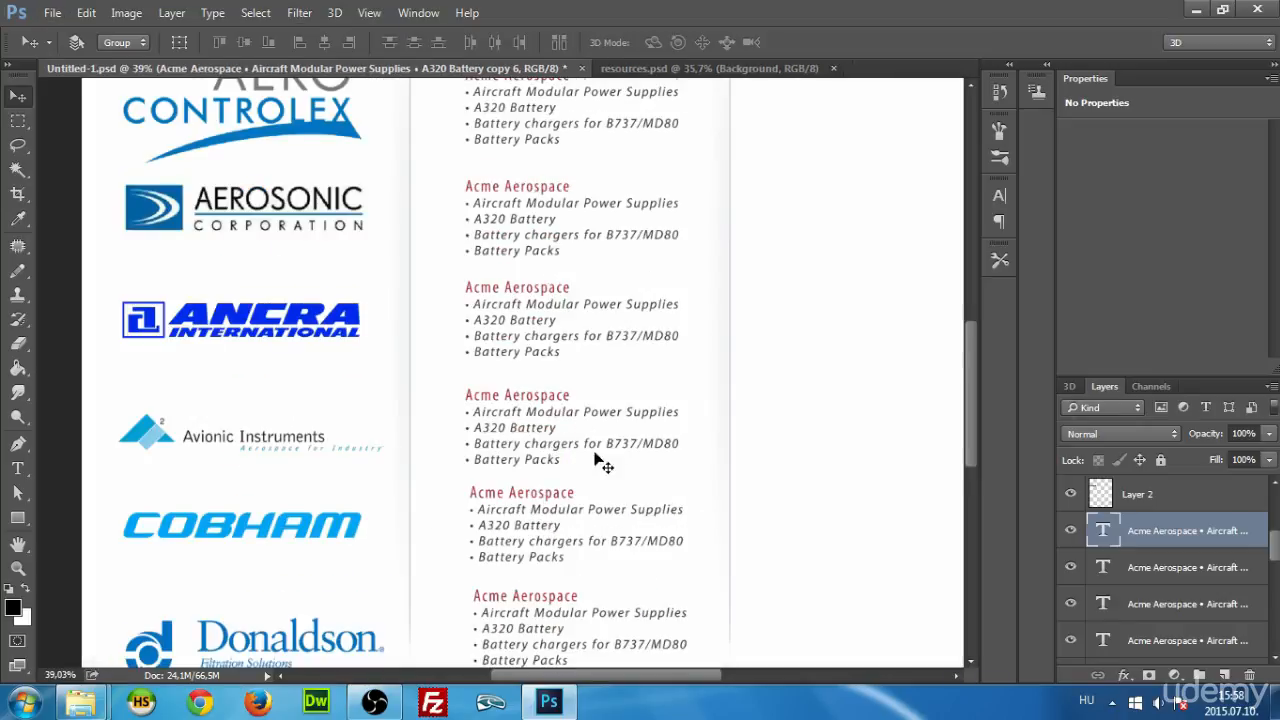
scroll(598, 462, "down", 1)
key("ctrl+0")
key("alt")
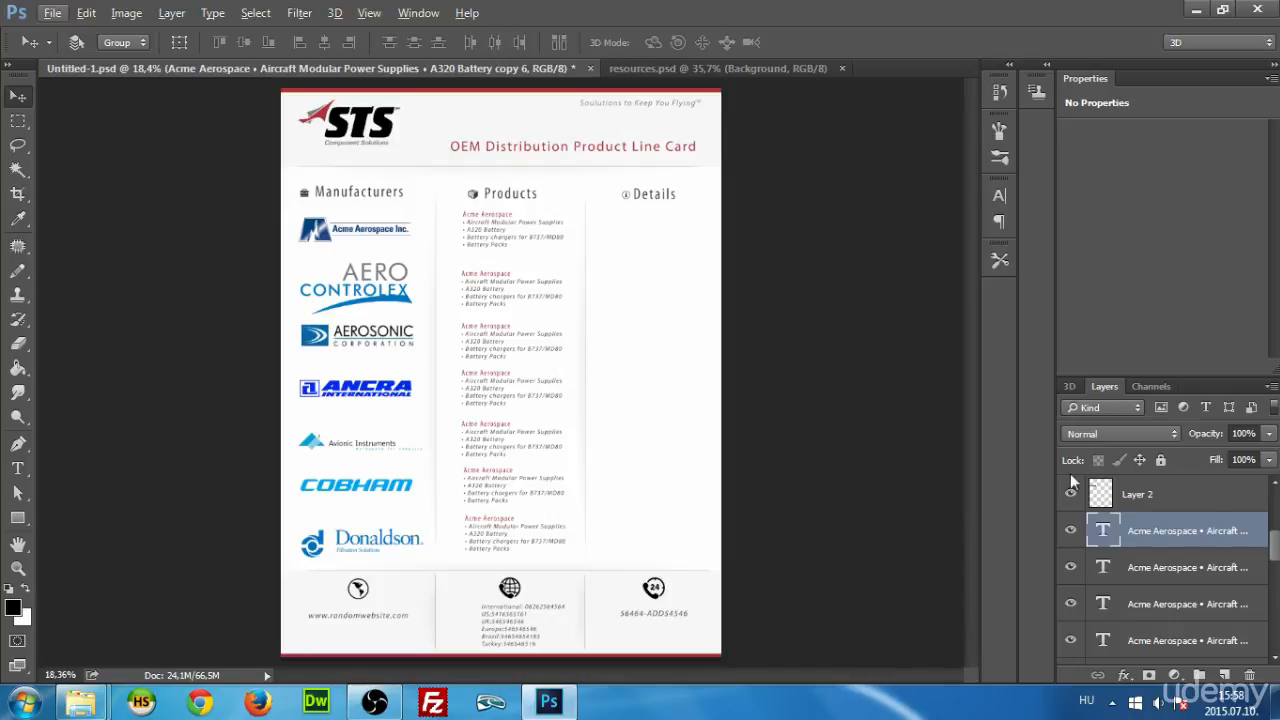
scroll(1188, 560, "down", 3)
scroll(1232, 597, "up", 1)
left_click(1185, 572)
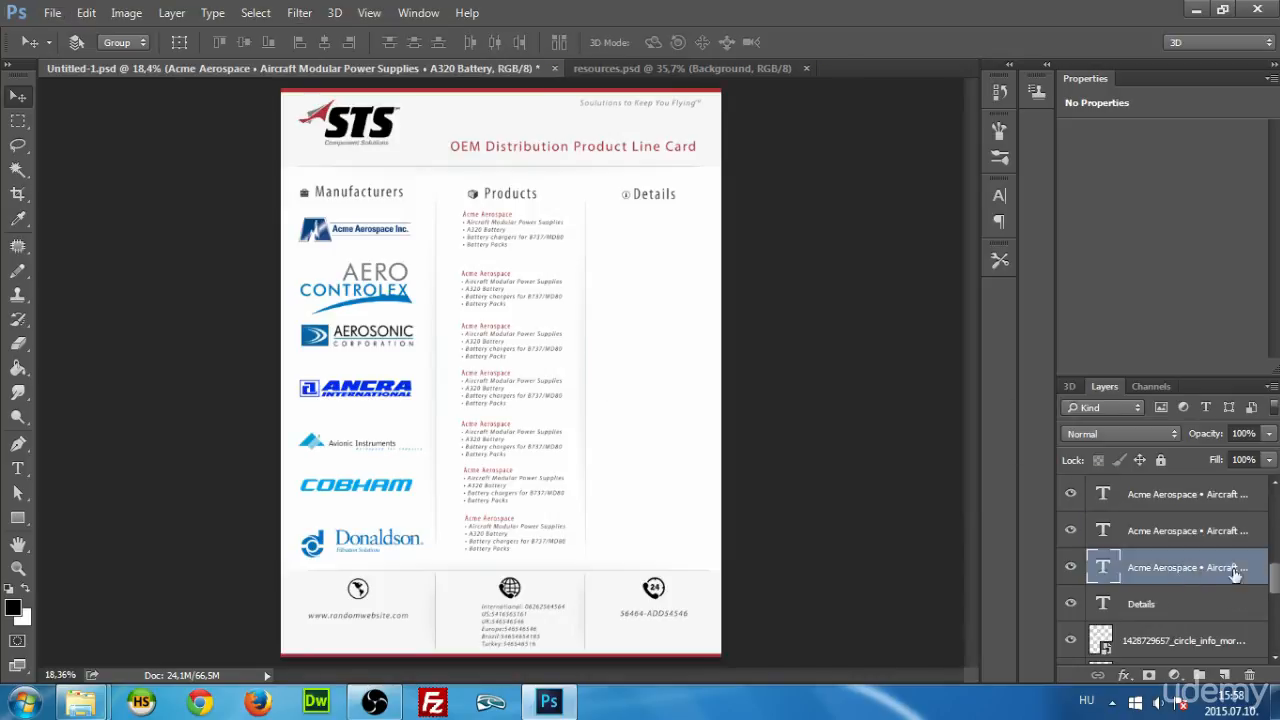
scroll(1232, 575, "up", 4)
scroll(1240, 578, "down", 3)
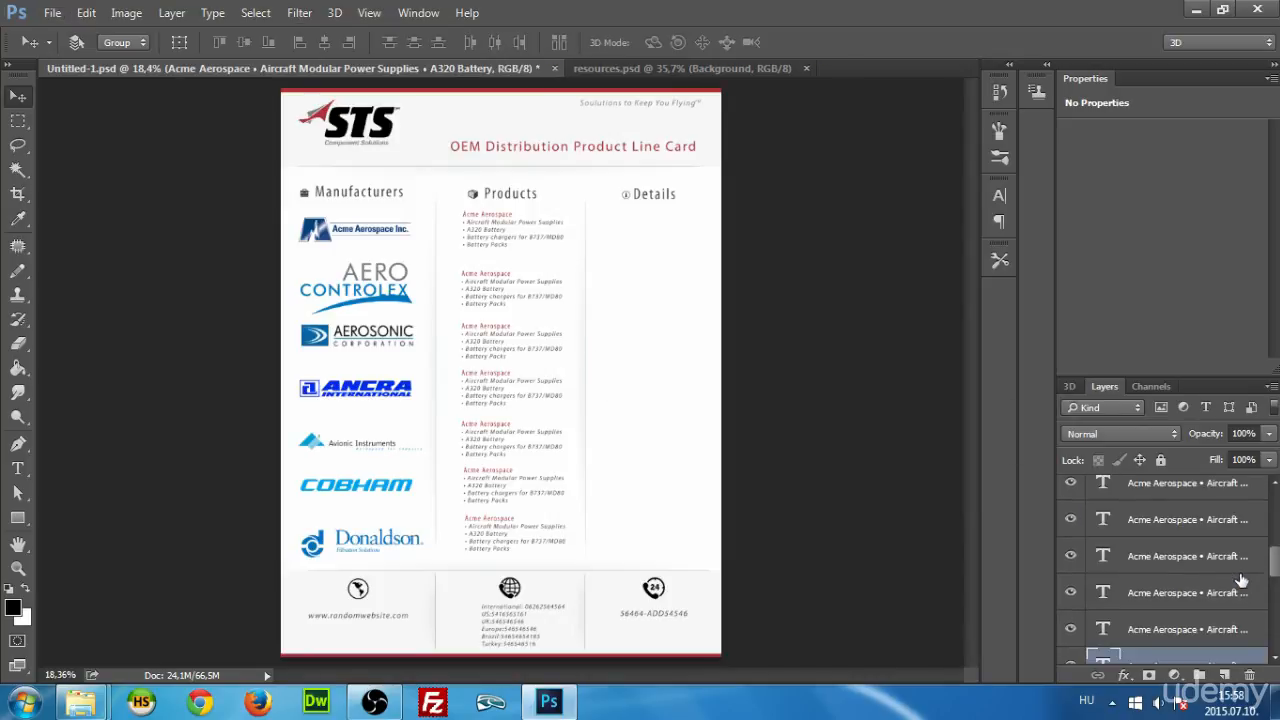
scroll(1207, 553, "up", 3)
left_click(1175, 597, "shift")
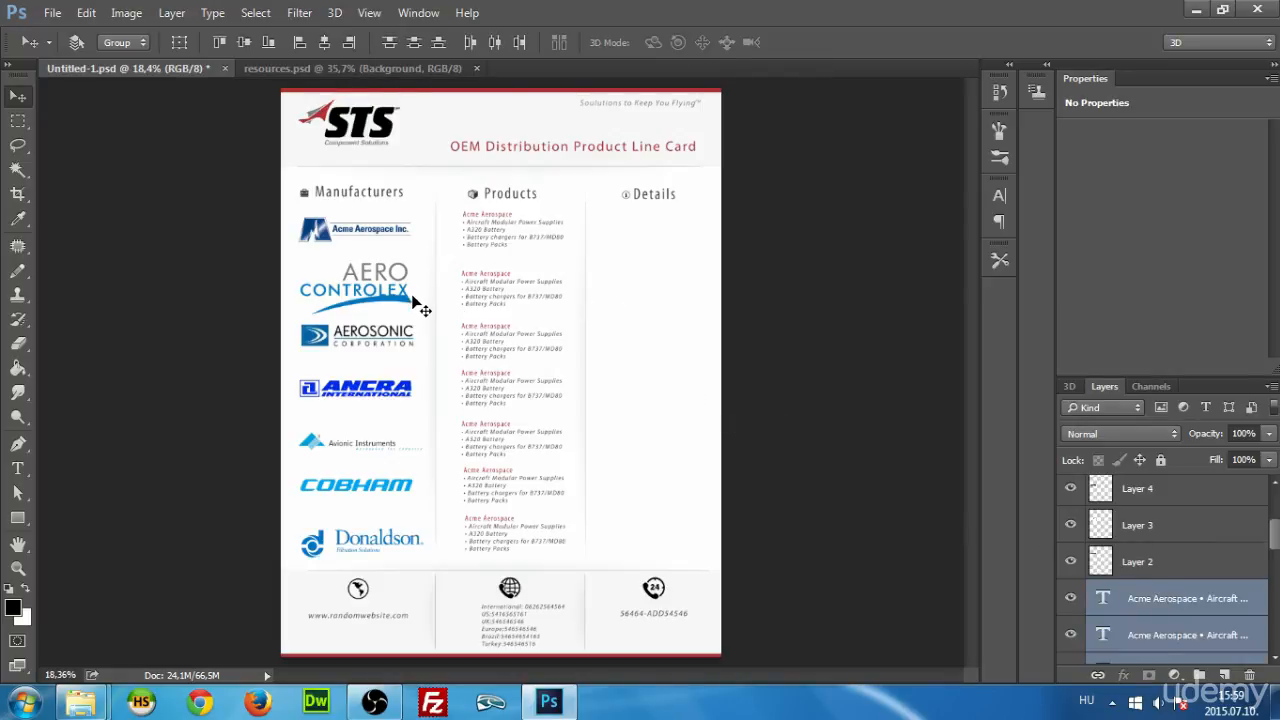
Centre the seven text blocks horizontally within a rectangular selection spanning the Products column, and remove the selection.
key("m")
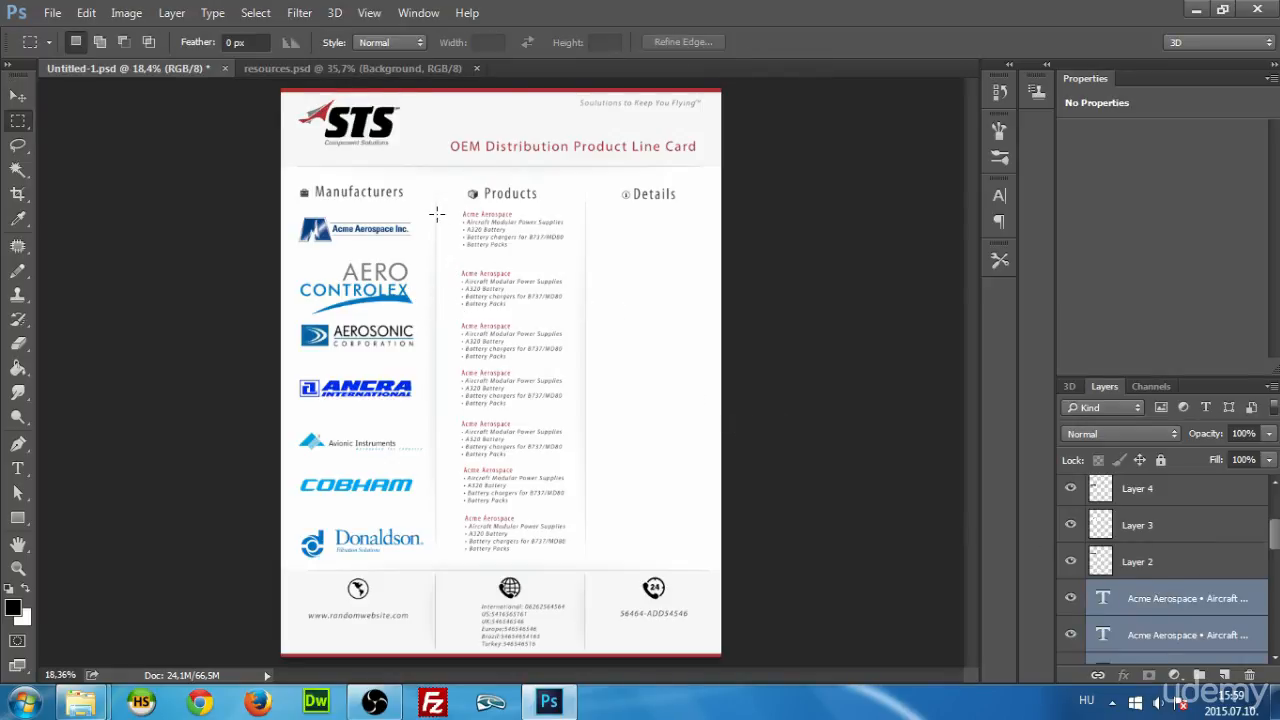
left_click_drag(438, 214, 585, 560)
scroll(612, 506, "up", 1)
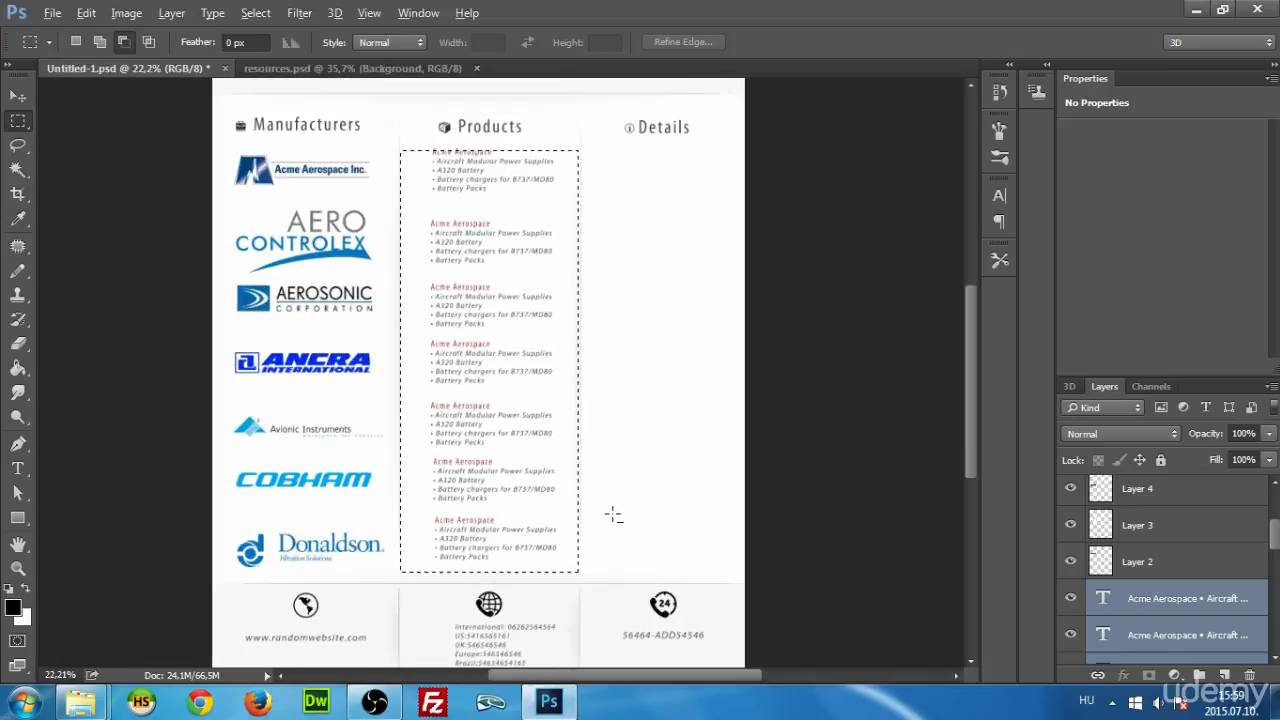
scroll(1126, 560, "down", 3)
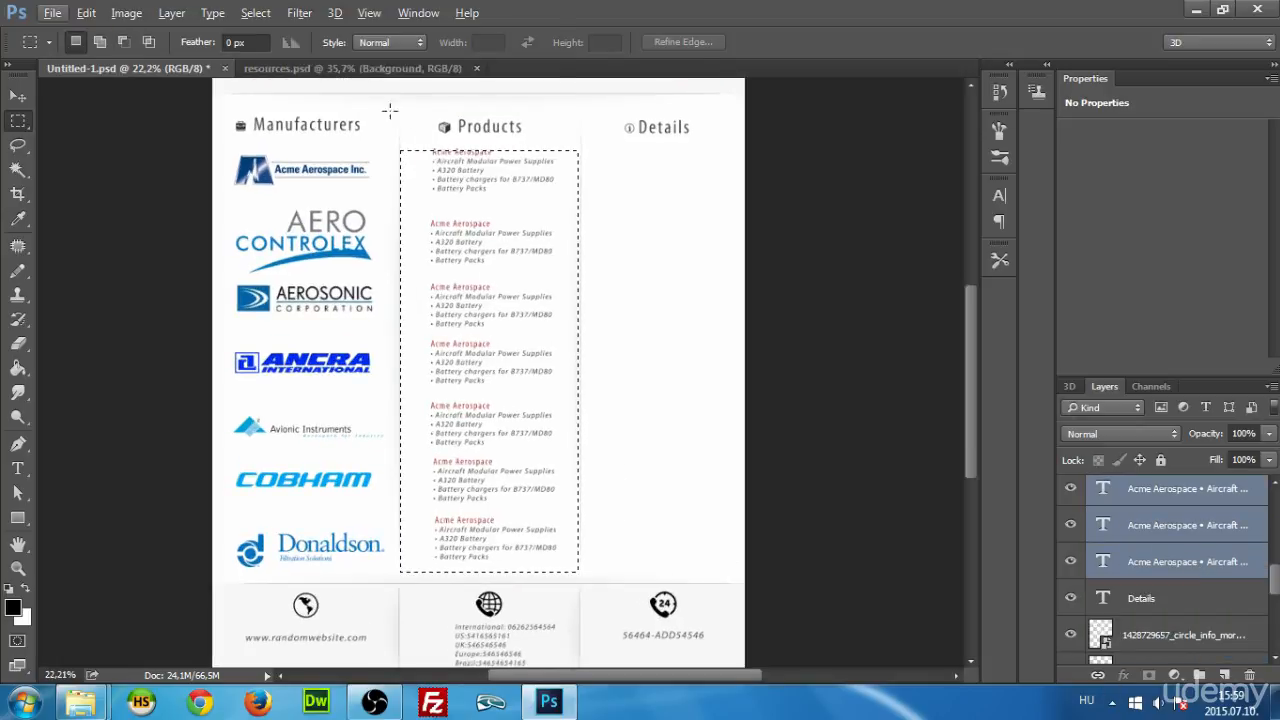
key("v")
key("alt+v")
left_click(386, 14)
left_click(325, 42)
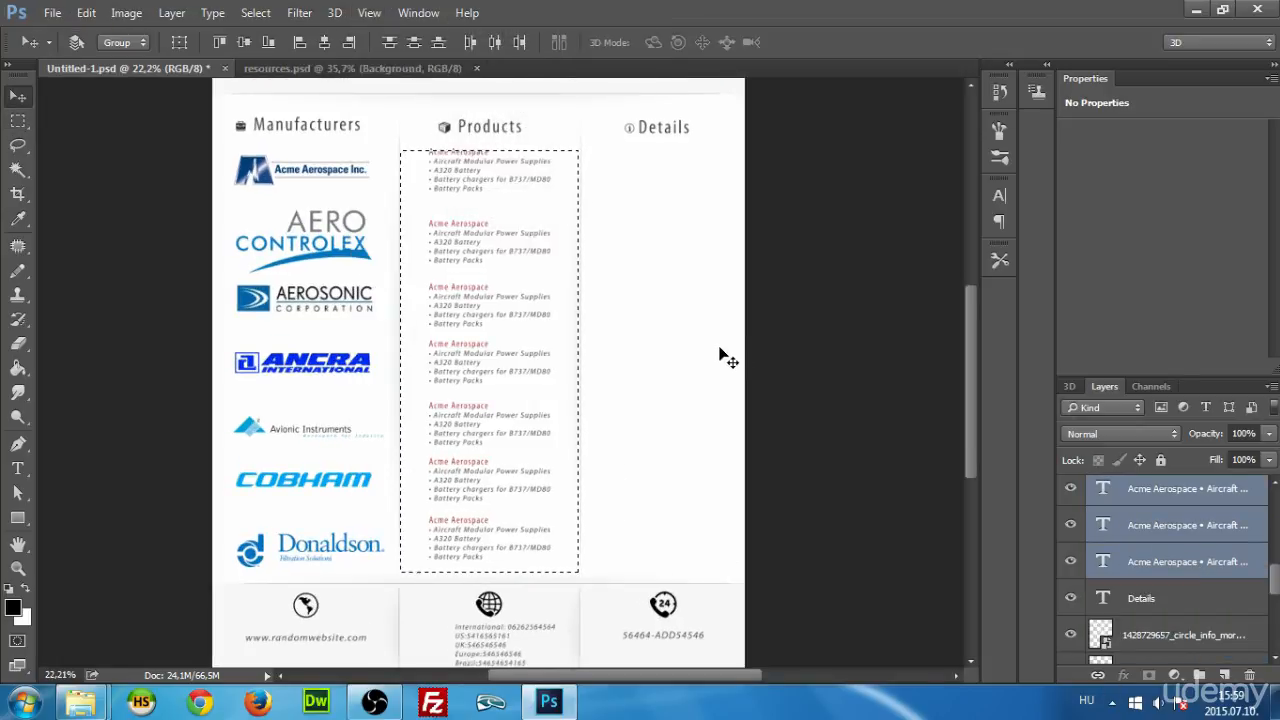
key("ctrl+d")
Nudge the seven product text blocks slightly right with the Move tool.
key("m")
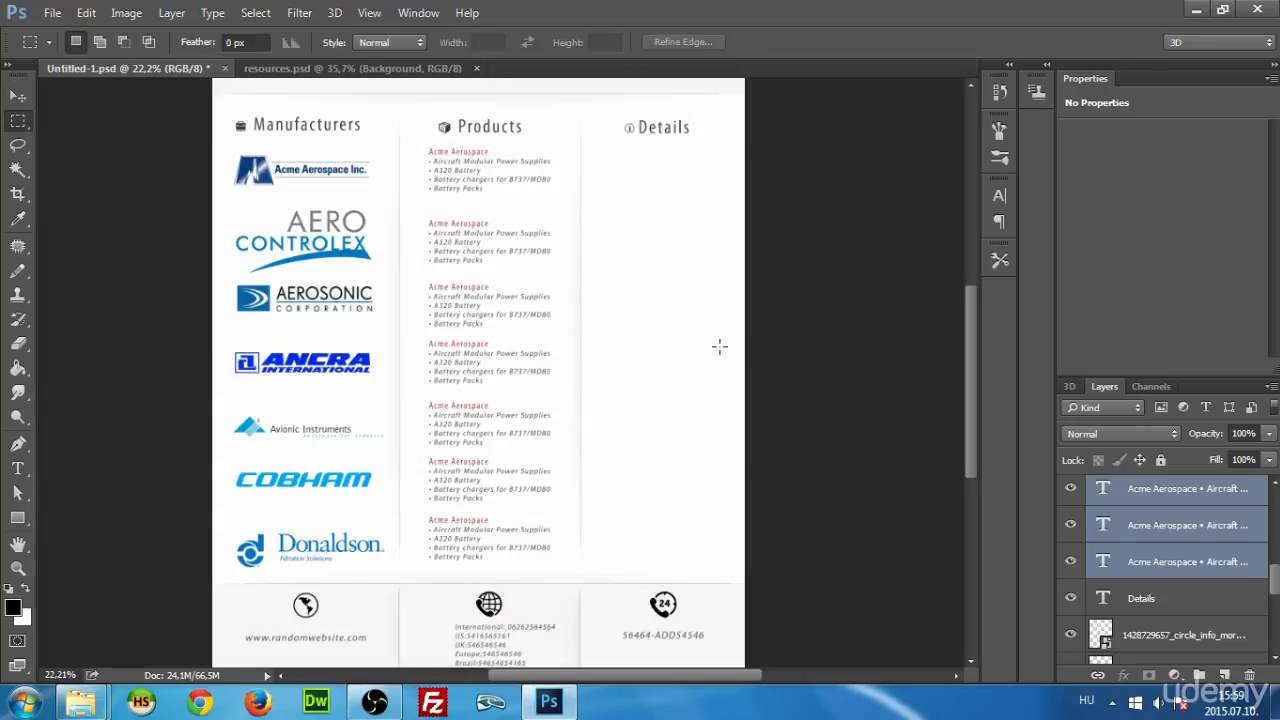
key("v")
key("shift+Right")
key("shift+Right")
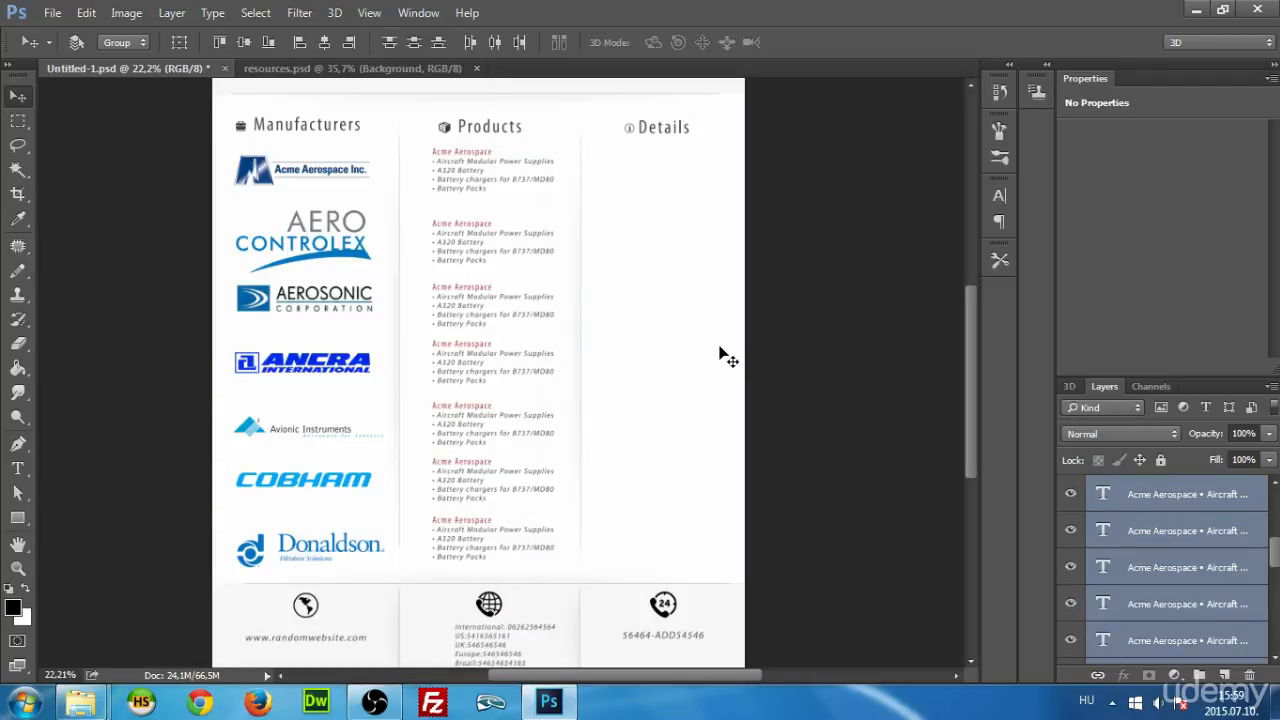
Examine the spacing and alignment of the product blocks against the manufacturer logos, up close and across the page.
scroll(549, 368, "up", 3)
scroll(554, 380, "down", 4)
scroll(552, 381, "up", 3)
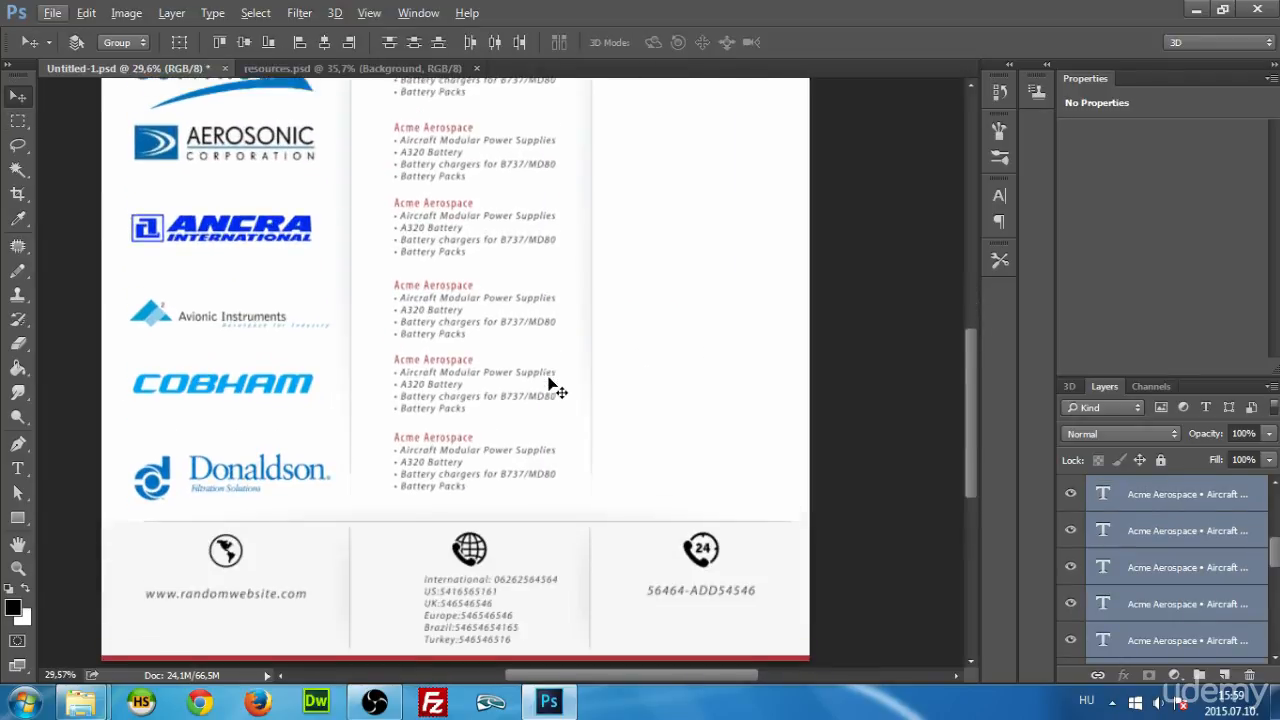
scroll(558, 390, "up", 4)
scroll(558, 400, "down", 7)
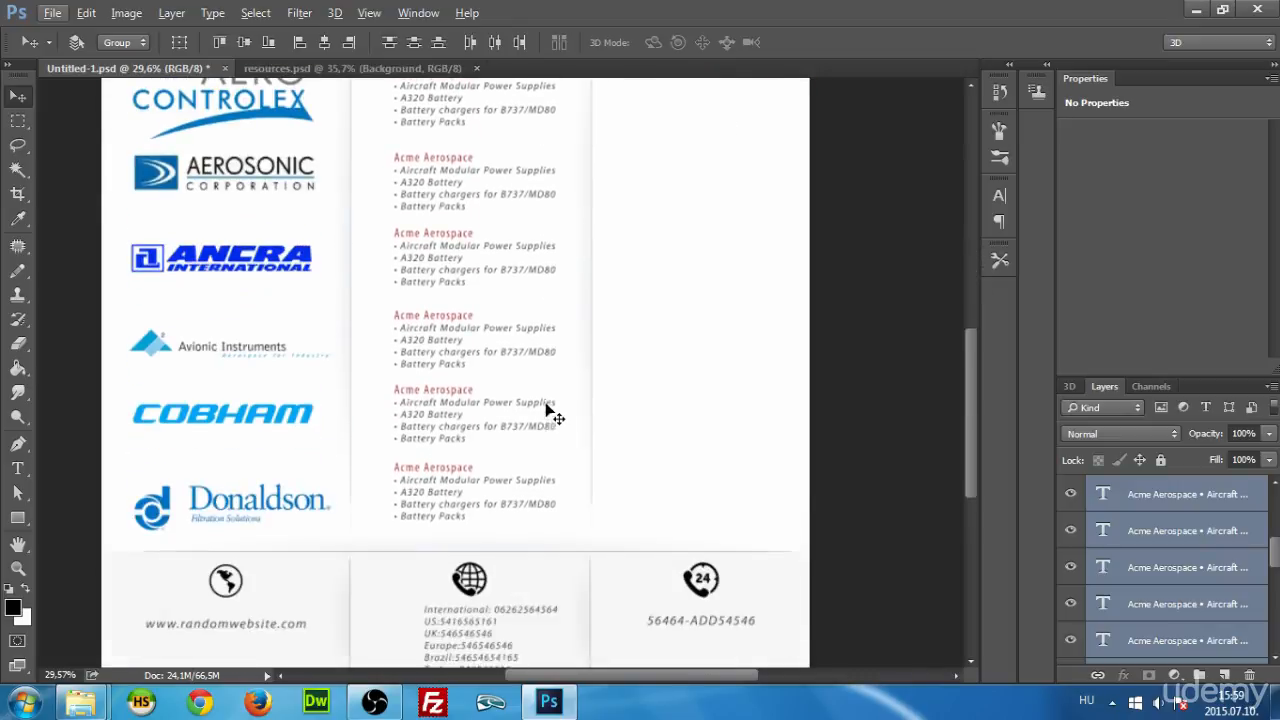
scroll(548, 408, "down", 2)
scroll(546, 406, "up", 4)
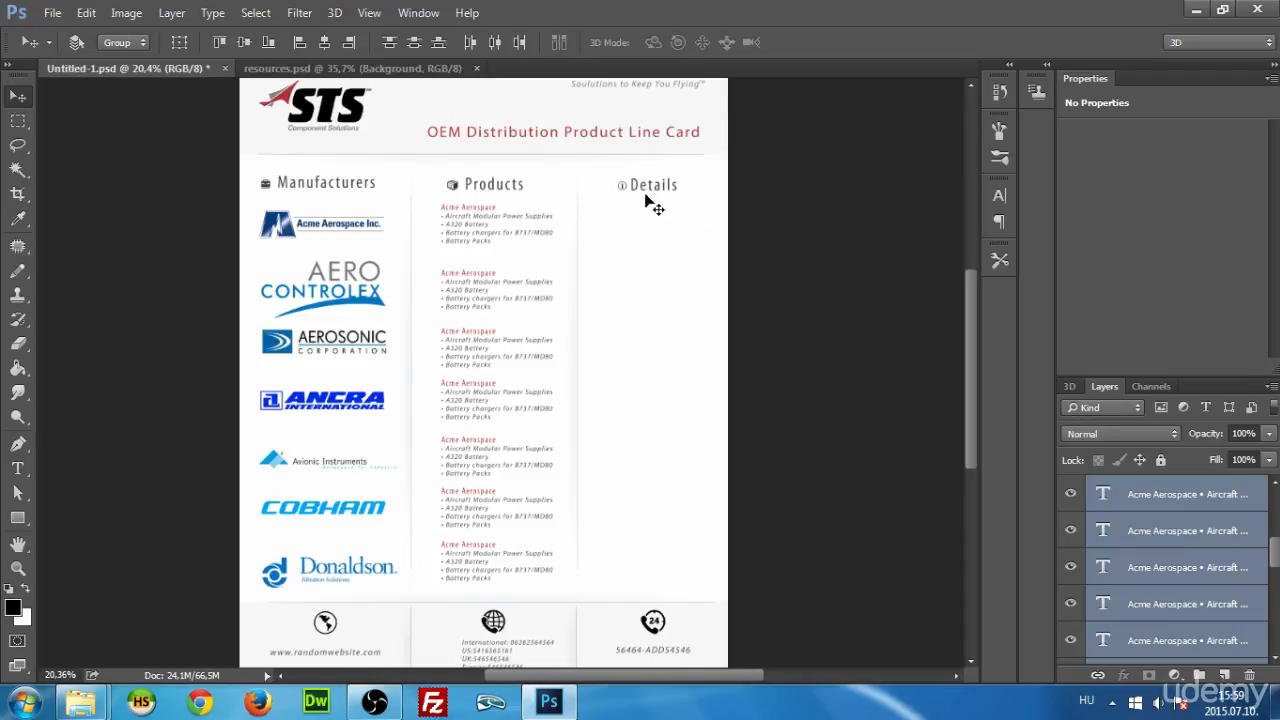
scroll(694, 413, "up", 2)
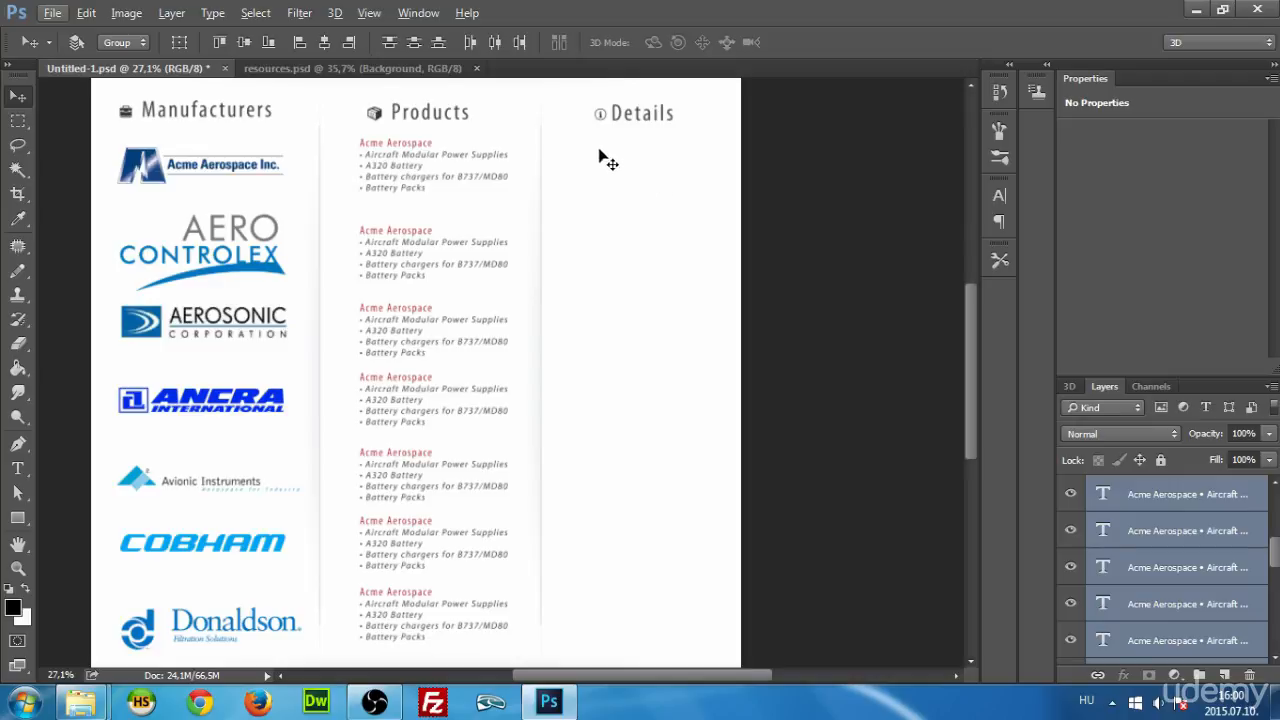
key("ctrl+t")
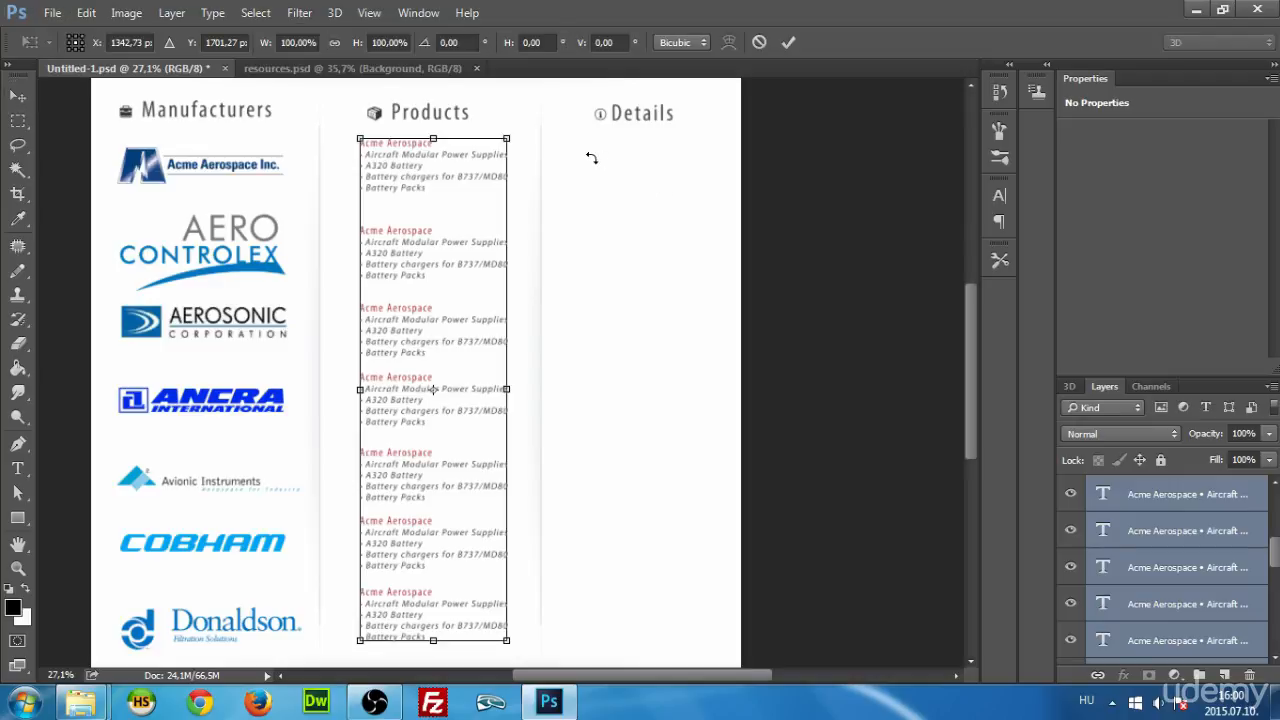
left_click(789, 42)
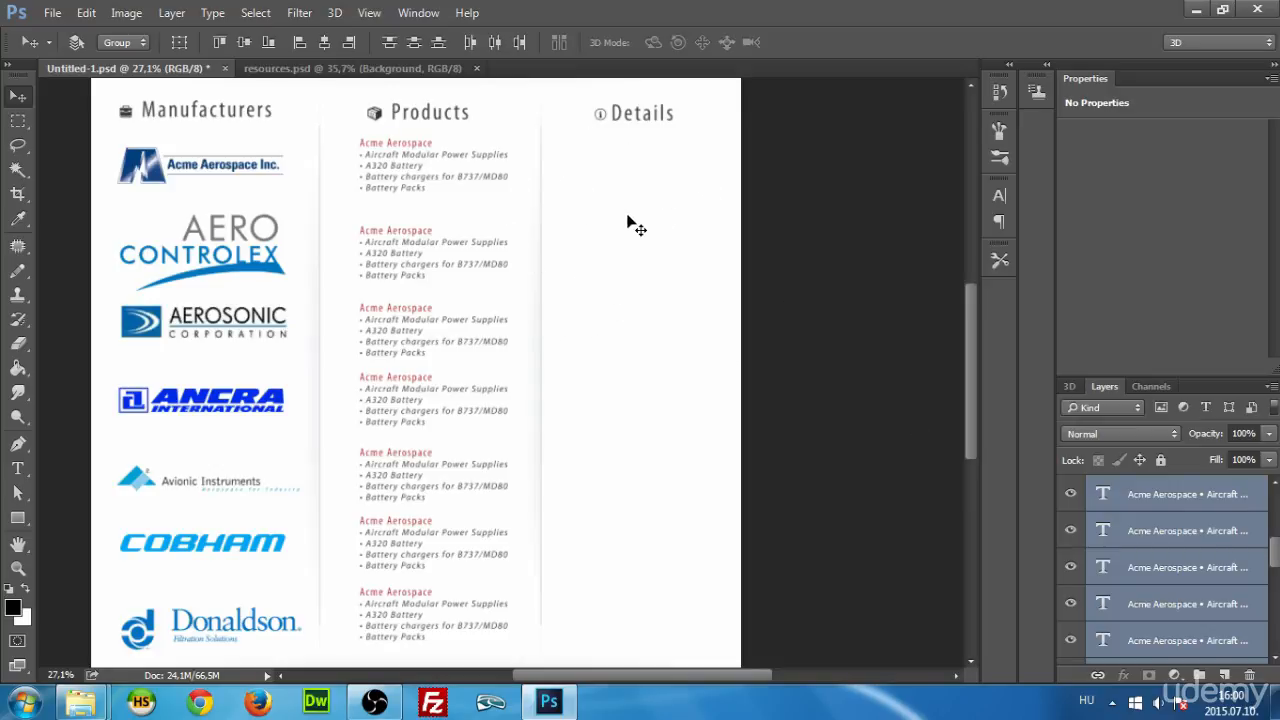
Start a text block under the Details heading with the lines "Cage: 5465415" and "Applications:".
left_click(1190, 530)
scroll(1125, 553, "up", 3)
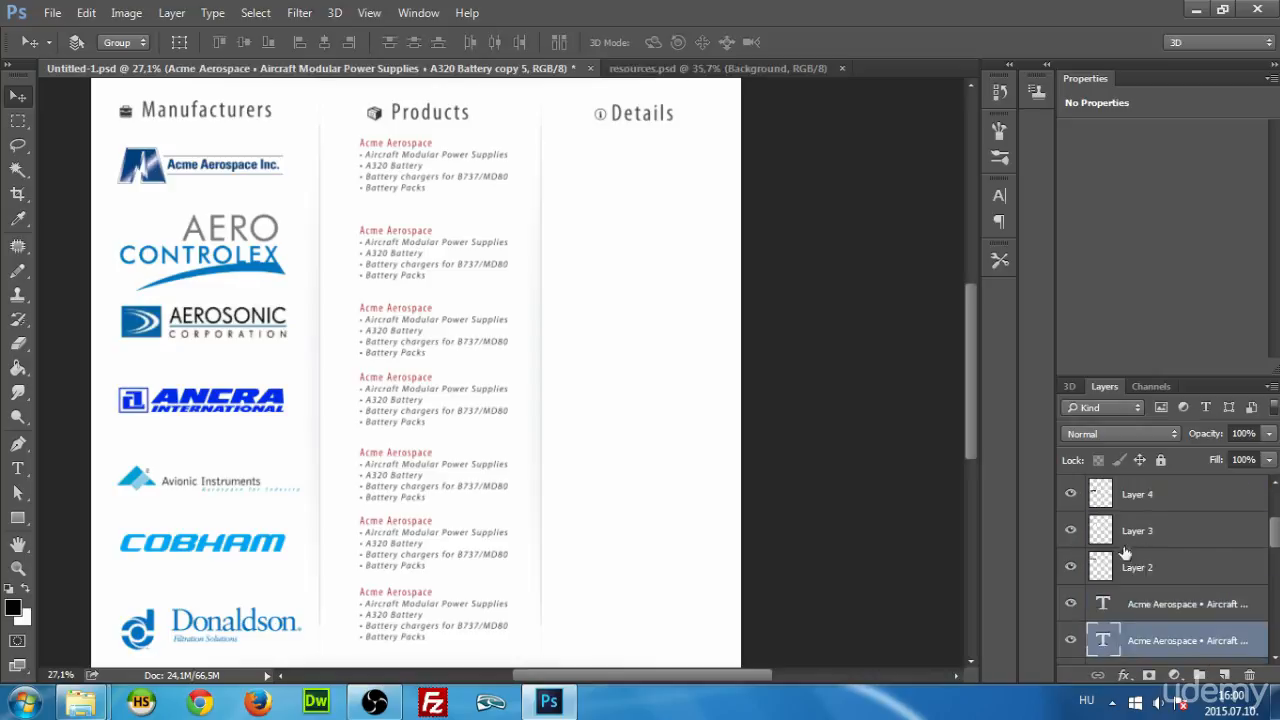
scroll(1125, 553, "up", 3)
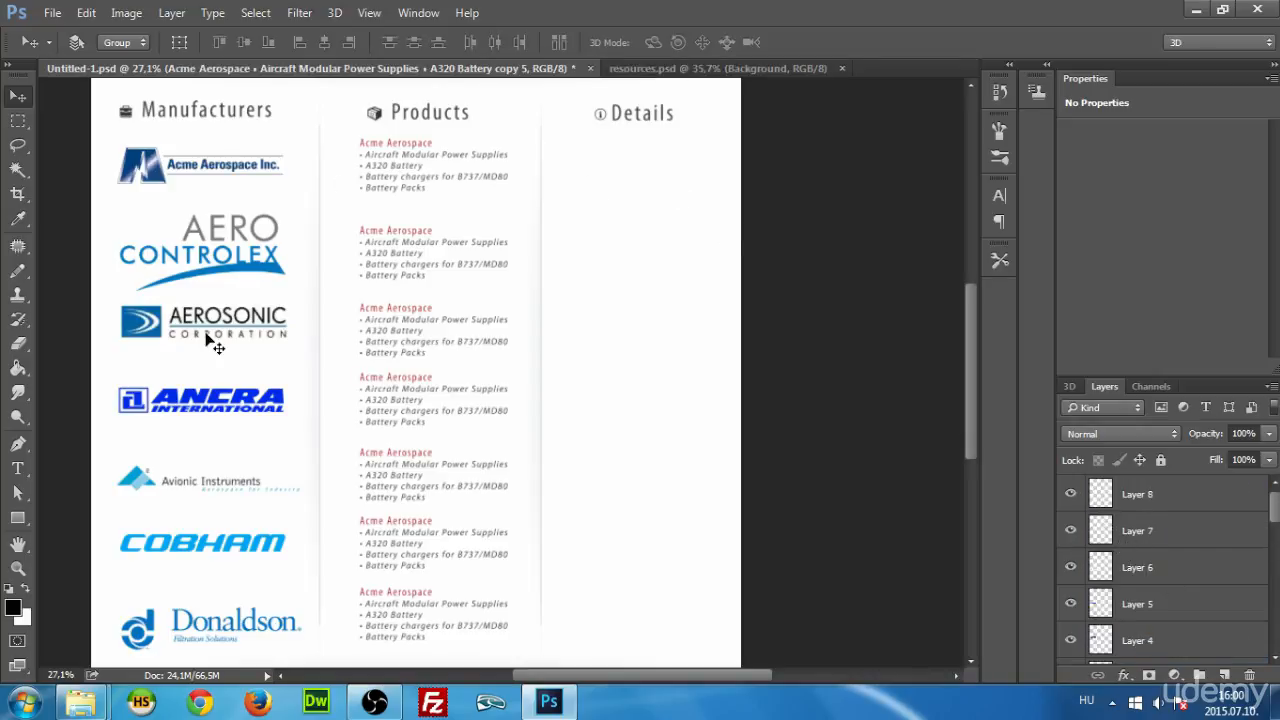
key("t")
left_click(608, 156)
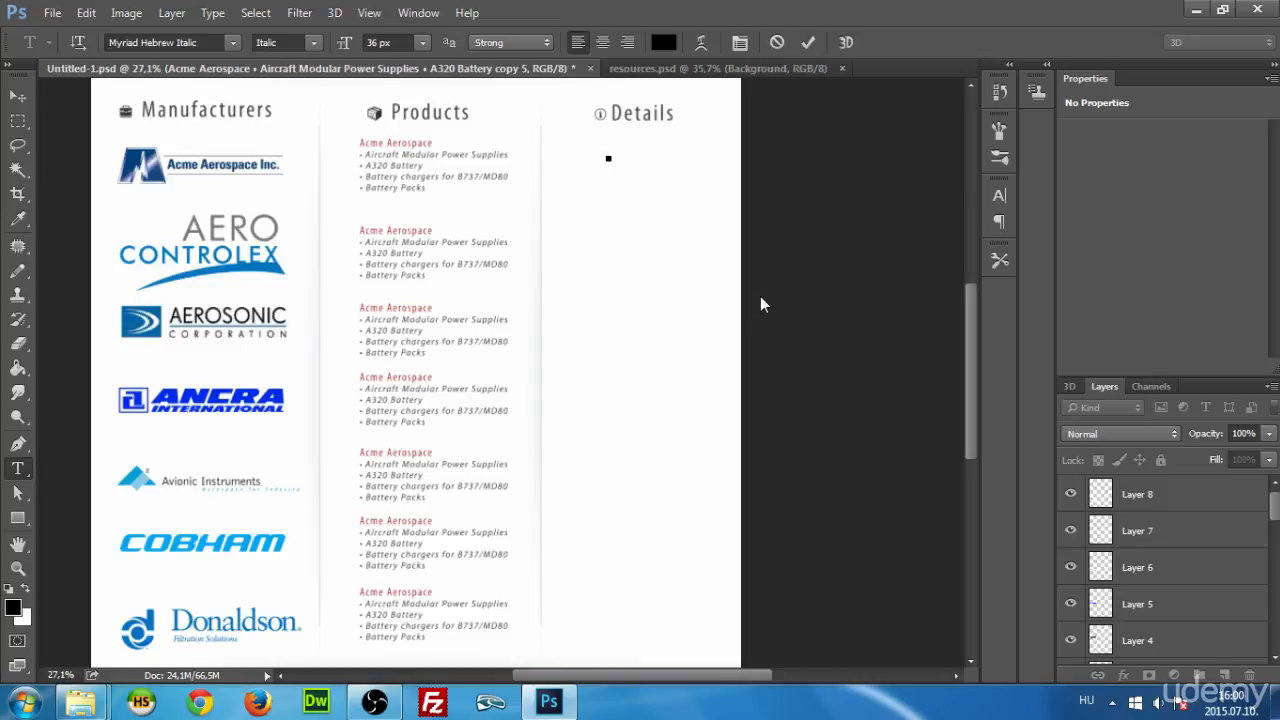
type("Cage: 5465415")
key("Return")
type("Applications:")
key("Return")
Add the application list "B717, B737NG, B747, A320 Series, MD80" over two lines below "Applications:" in the Details text.
type("A")
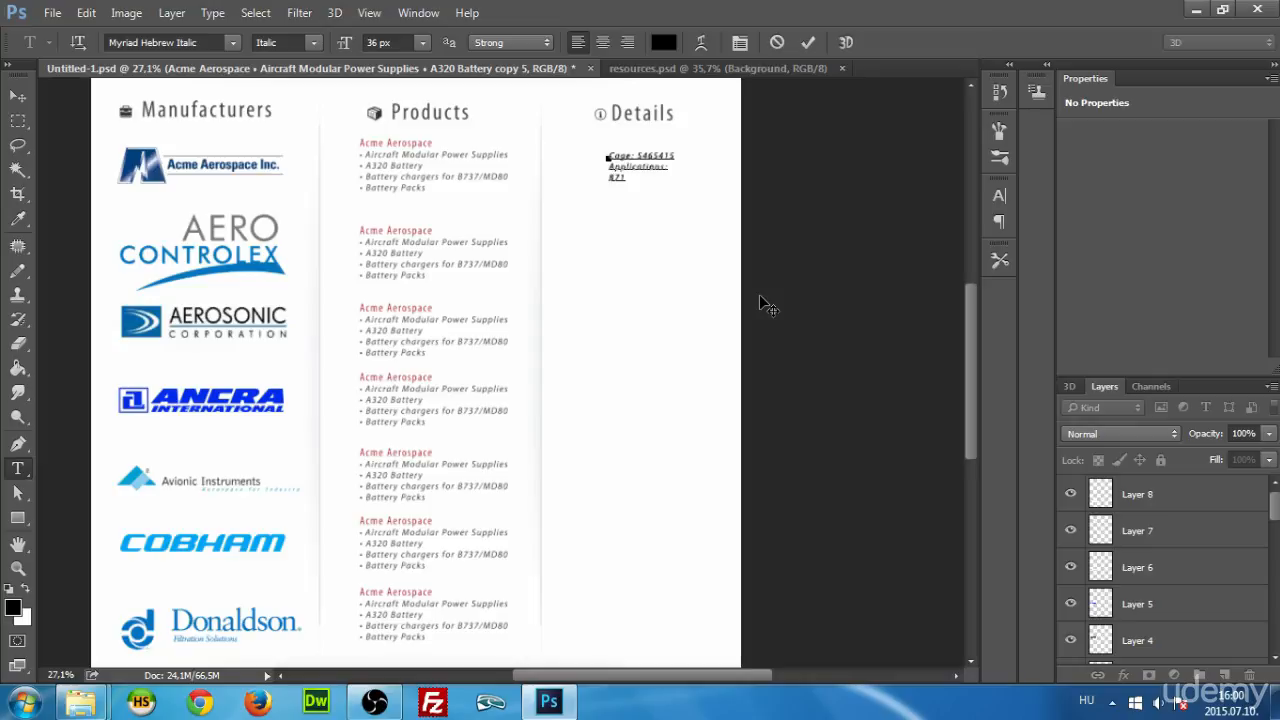
type("717, A")
type("717")
type("NG")
type(", B747,")
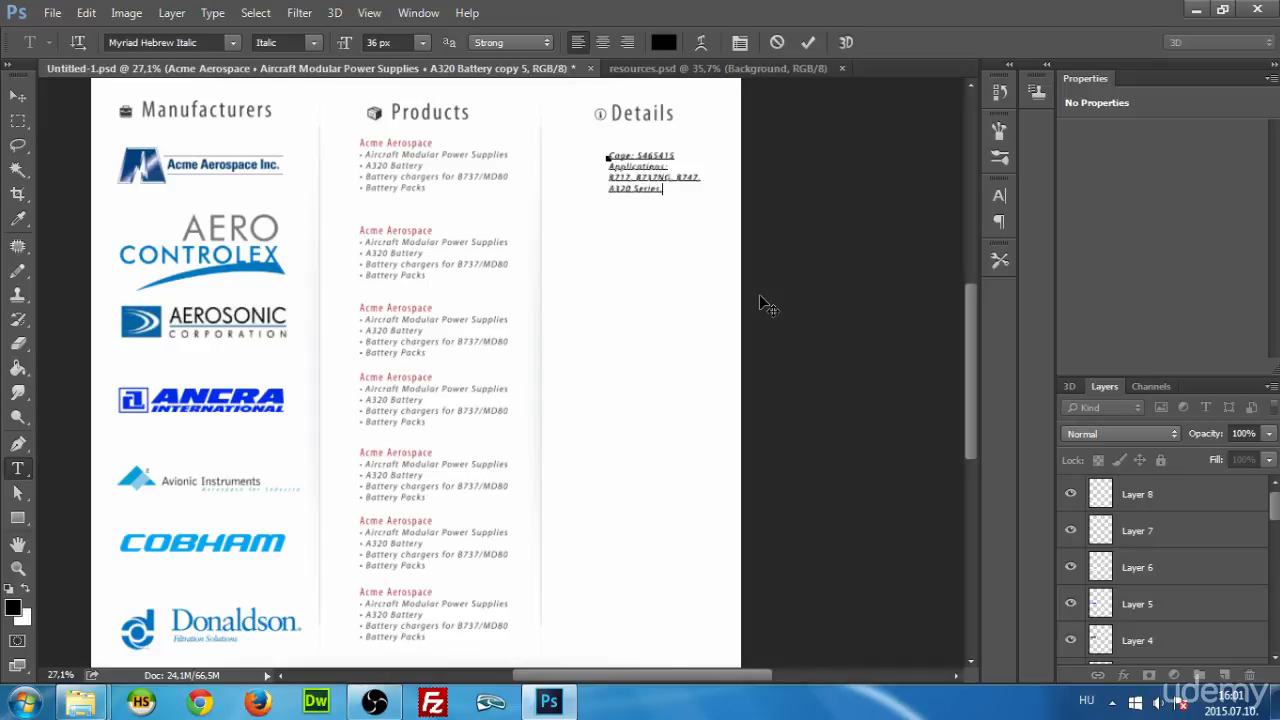
type("MO")
type("80")
Finish the Details text block with a last line reading "ATA Chapter: 24".
key("Return")
type("ATA")
type(" Ch.")
type("pter")
type(": 24")
key("ctrl+Return")
Select the Cage line of the Details text and bring up its character formatting.
scroll(707, 212, "up", 5)
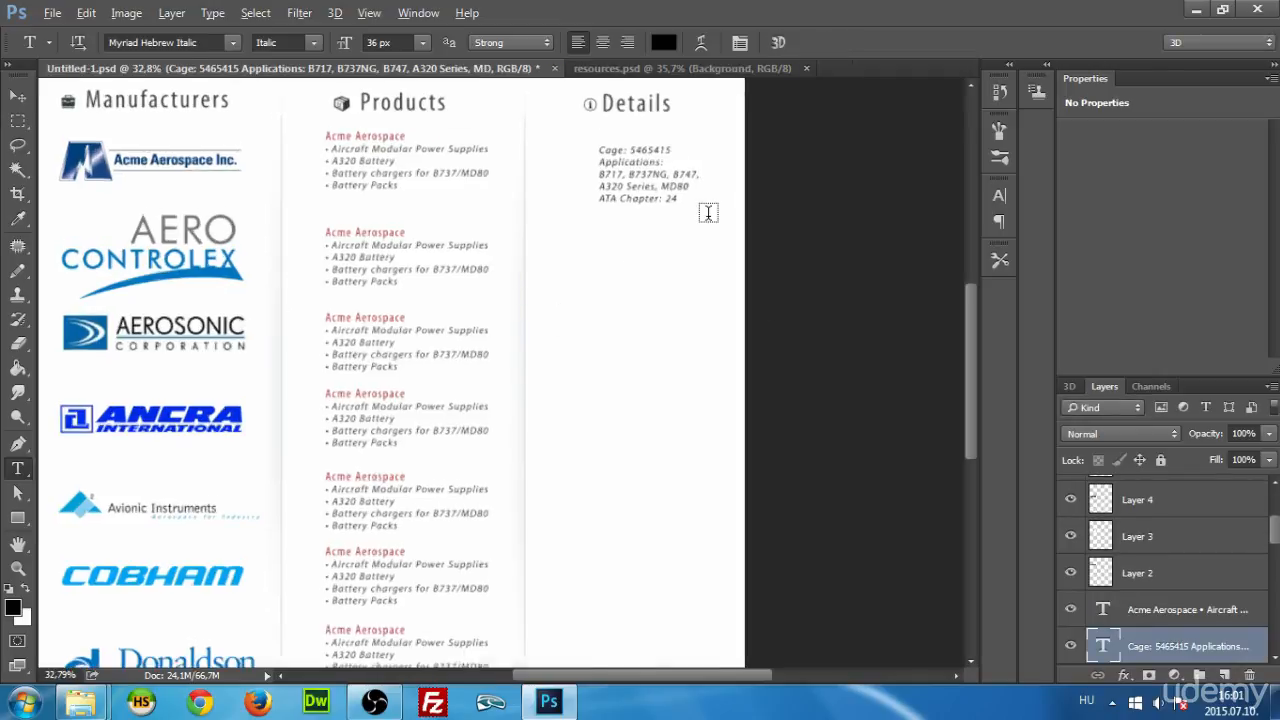
scroll(628, 178, "up", 2)
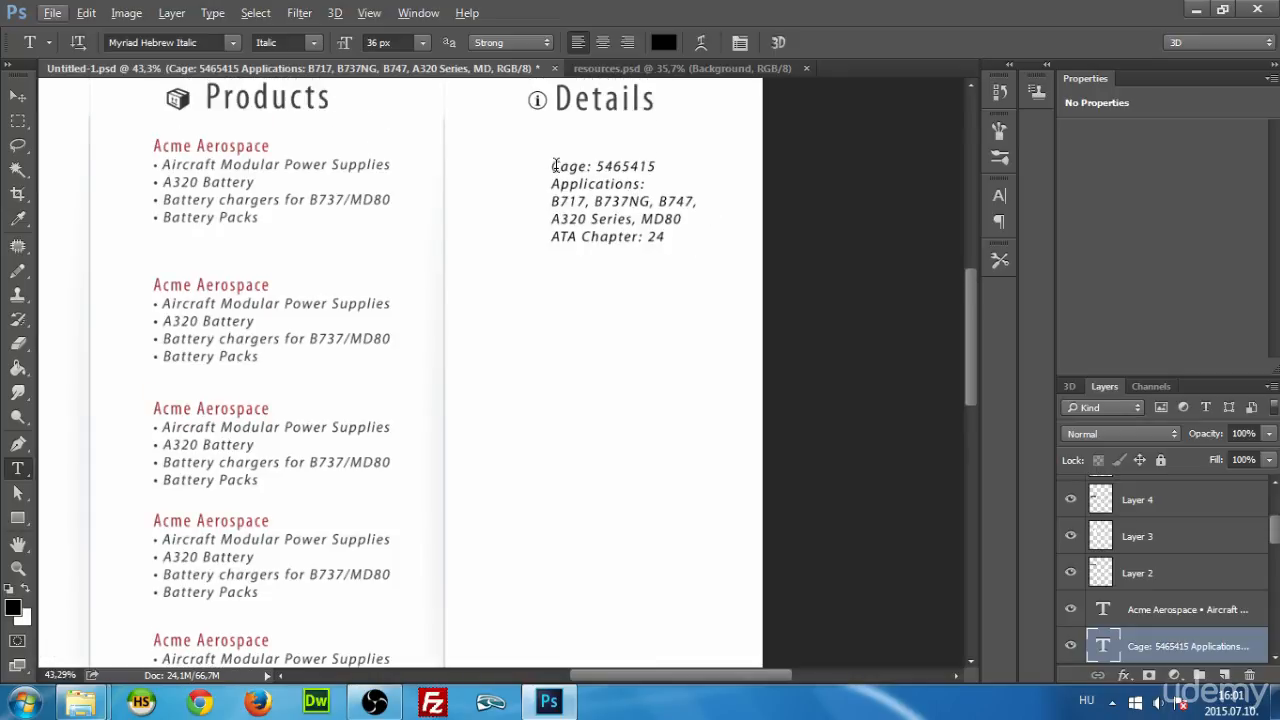
mouse_move(557, 166)
left_mouse_down()
mouse_move(678, 158)
mouse_move(546, 168)
left_mouse_up()
left_click(1000, 194)
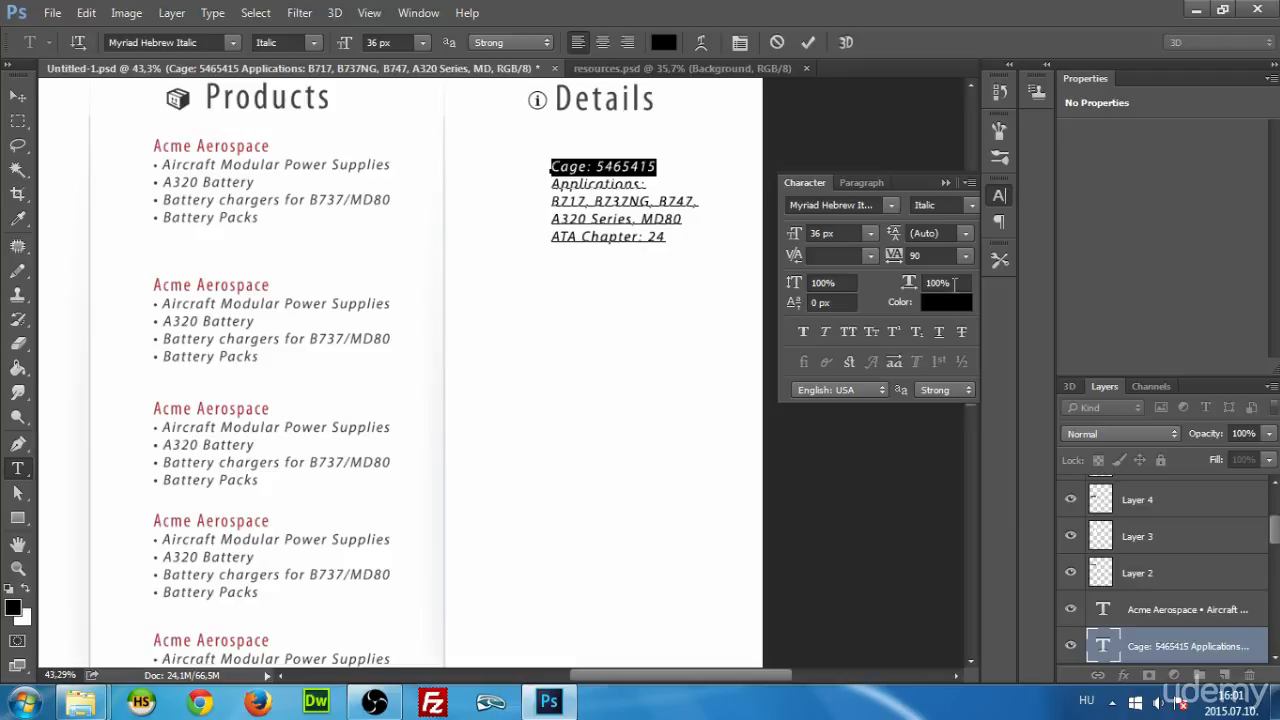
left_click(947, 302)
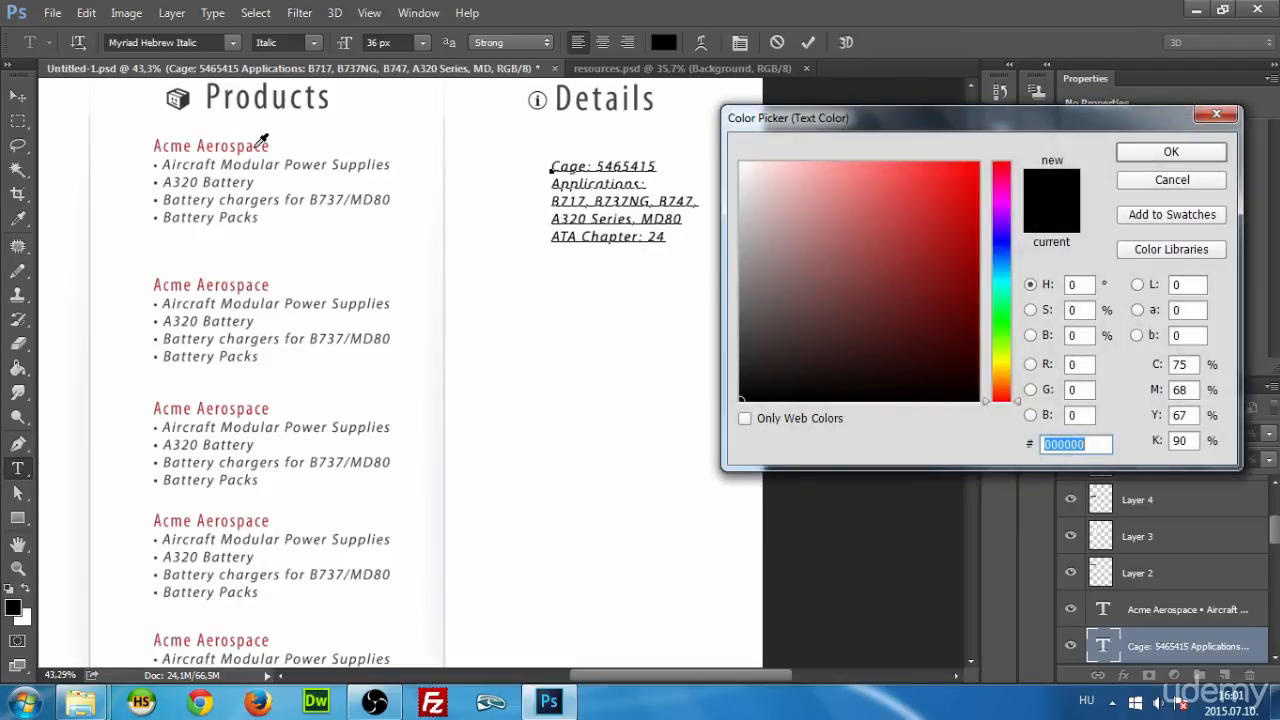
left_click(267, 142)
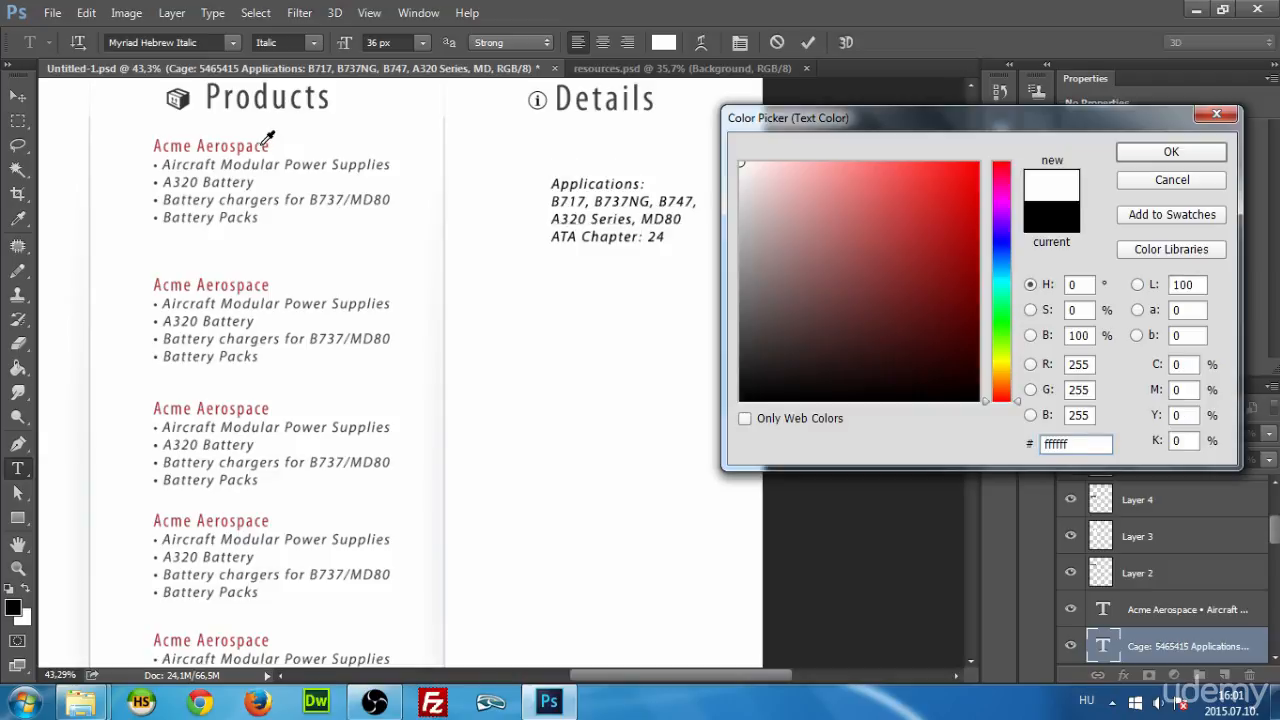
left_click(418, 334)
left_click(1215, 114)
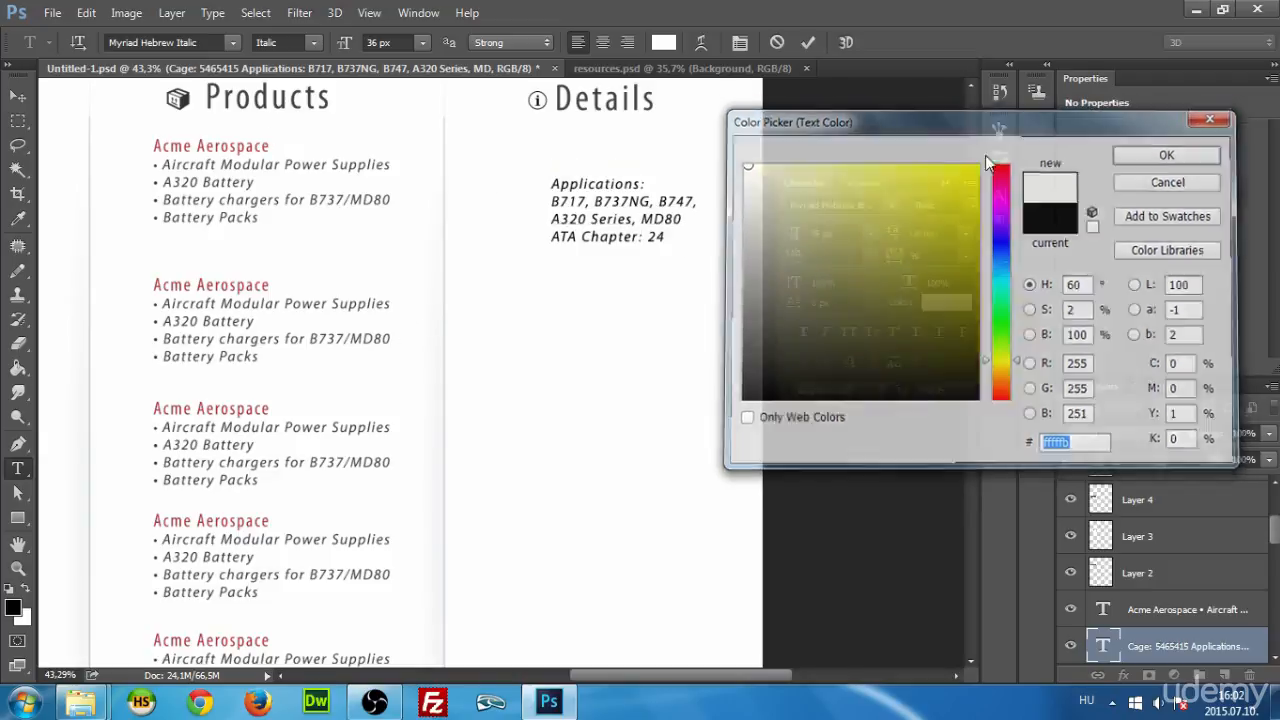
Colour the Cage line red (b03235) by sampling the STS logo, and commit the text edit.
scroll(490, 278, "down", 3)
scroll(444, 270, "down", 2)
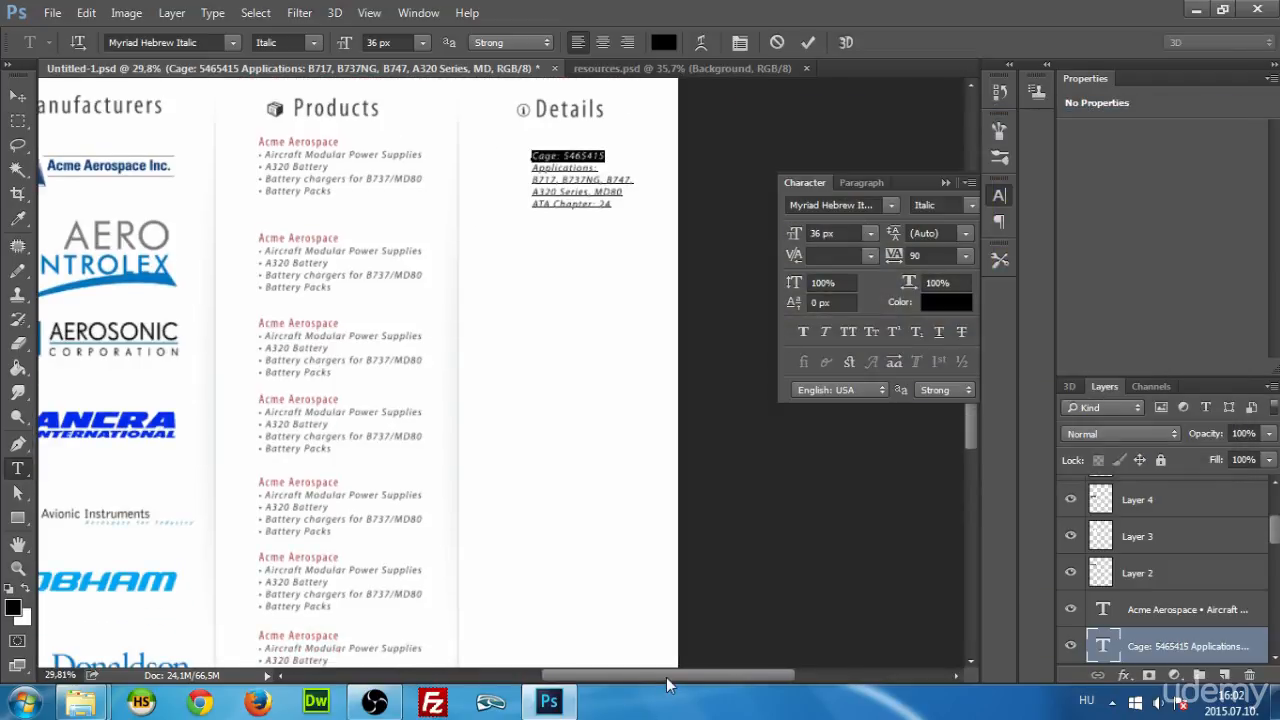
left_click_drag(666, 676, 567, 676)
scroll(668, 428, "up", 5)
scroll(680, 430, "up", 3)
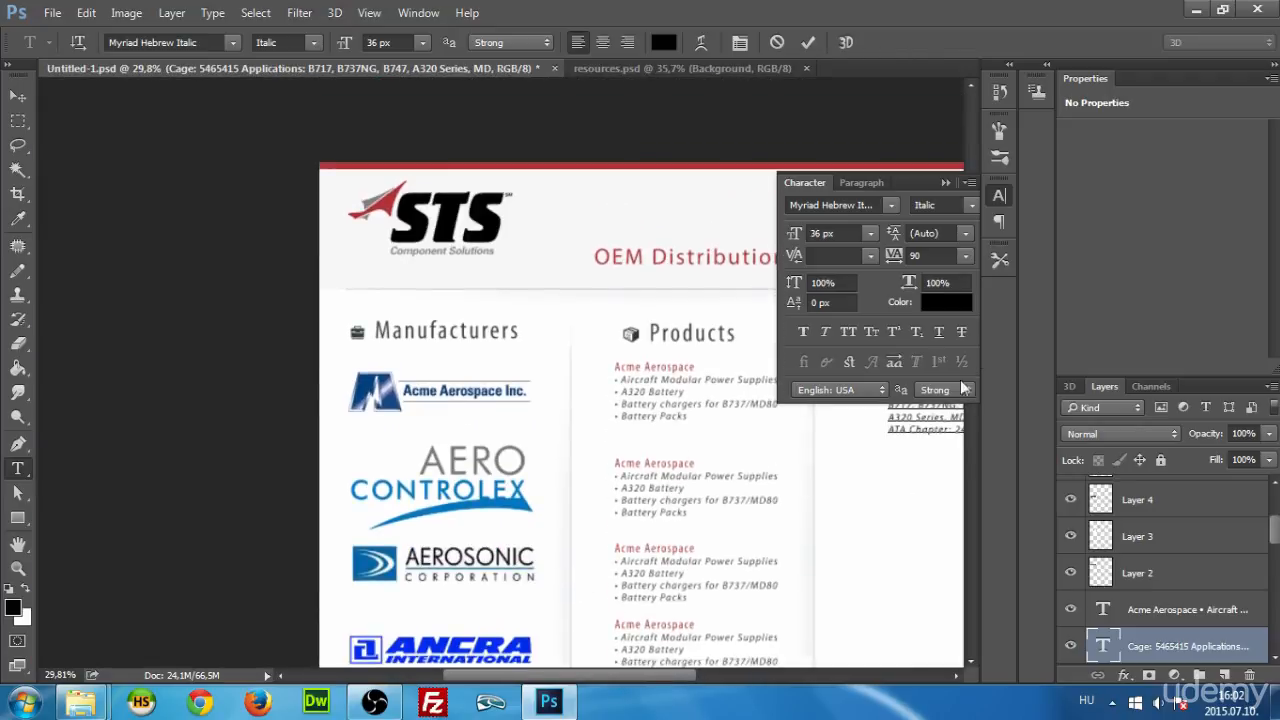
left_click(950, 303)
left_click(405, 195)
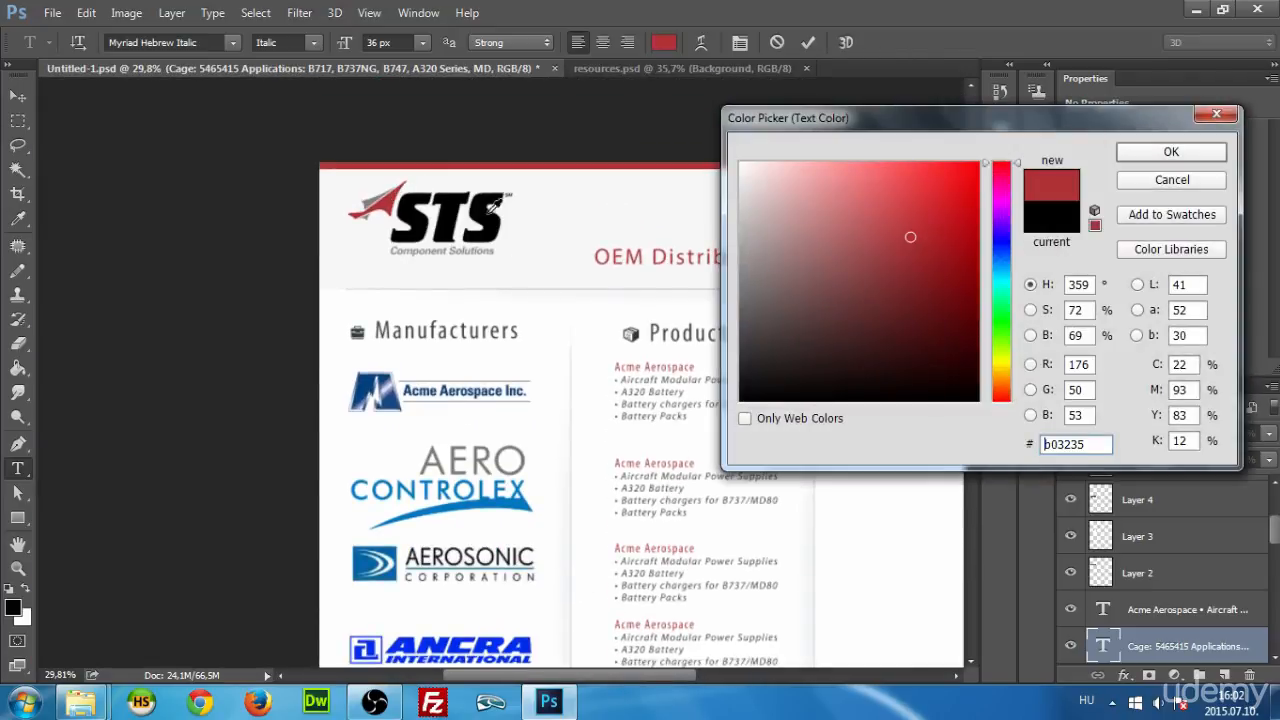
left_click(1169, 153)
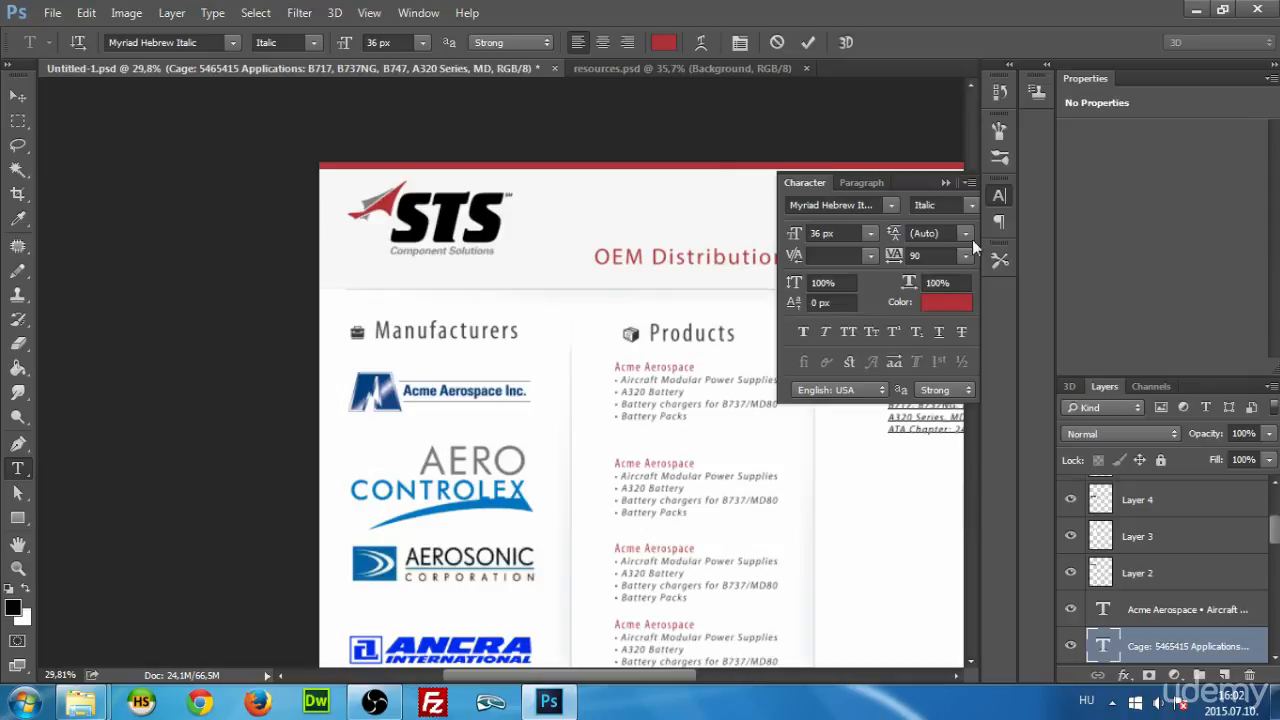
left_click(966, 484)
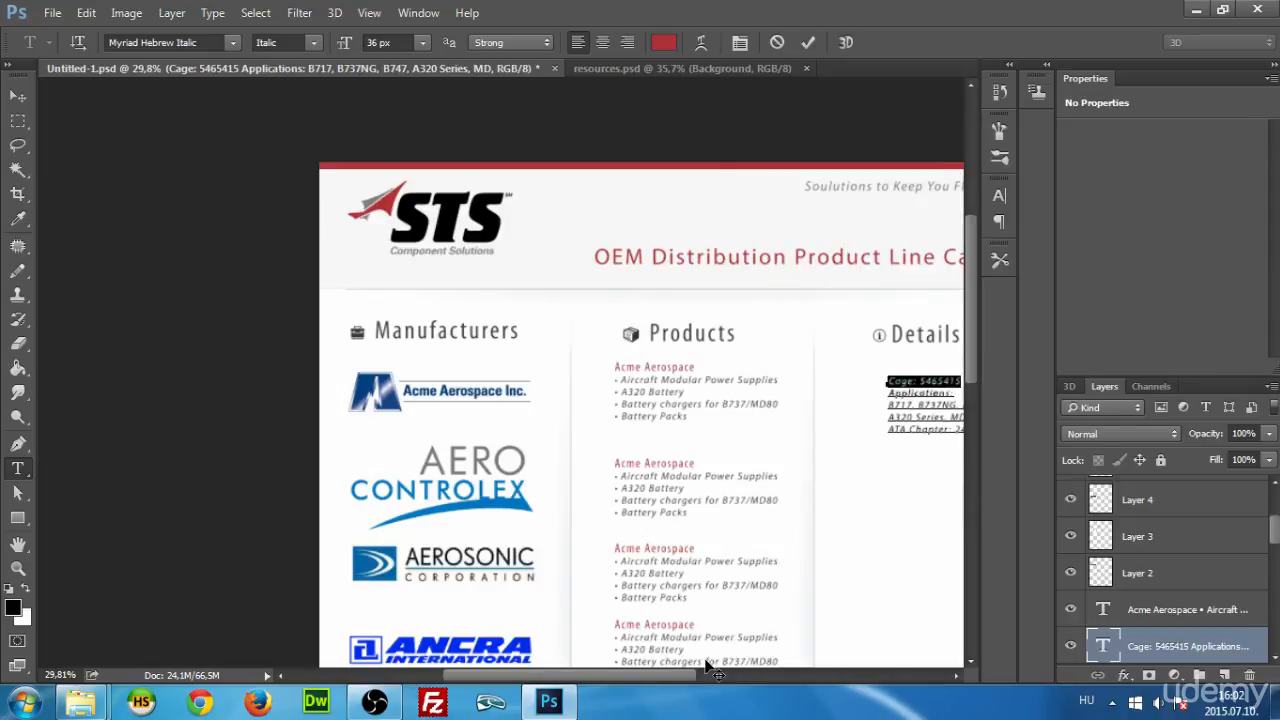
left_click(748, 648)
left_click_drag(651, 678, 717, 676)
scroll(733, 430, "up", 4)
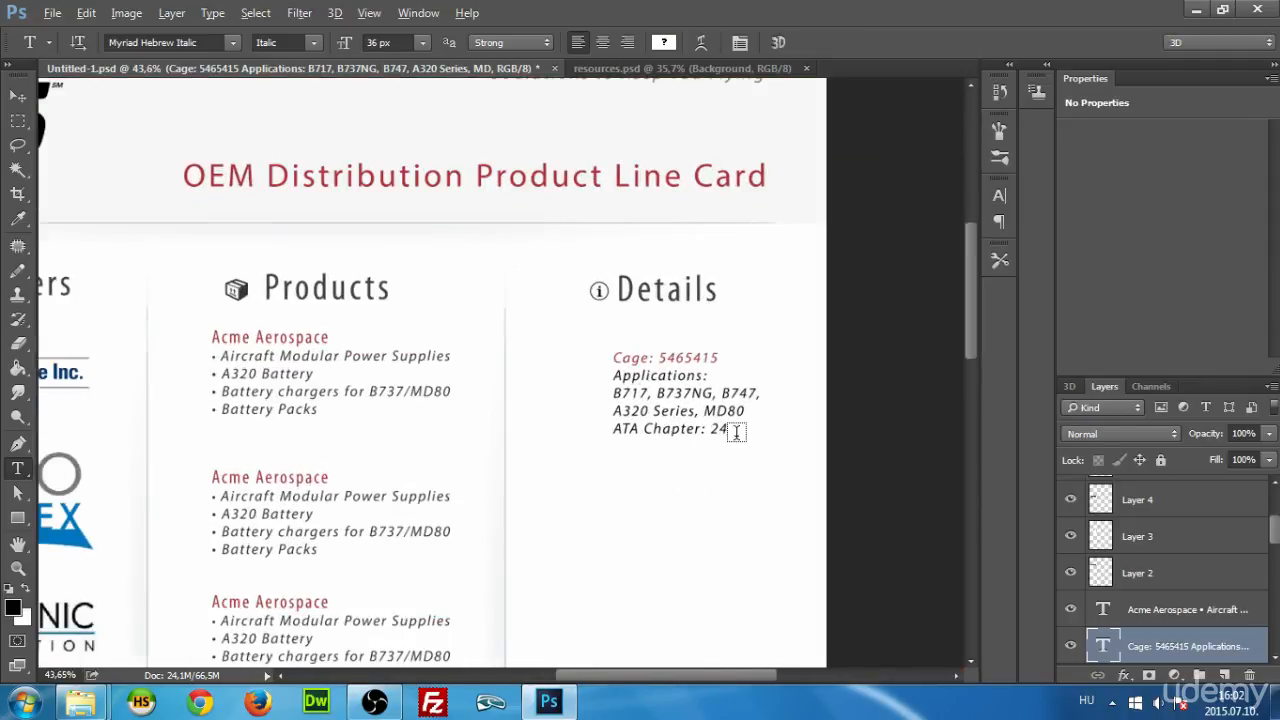
left_click_drag(597, 675, 568, 675)
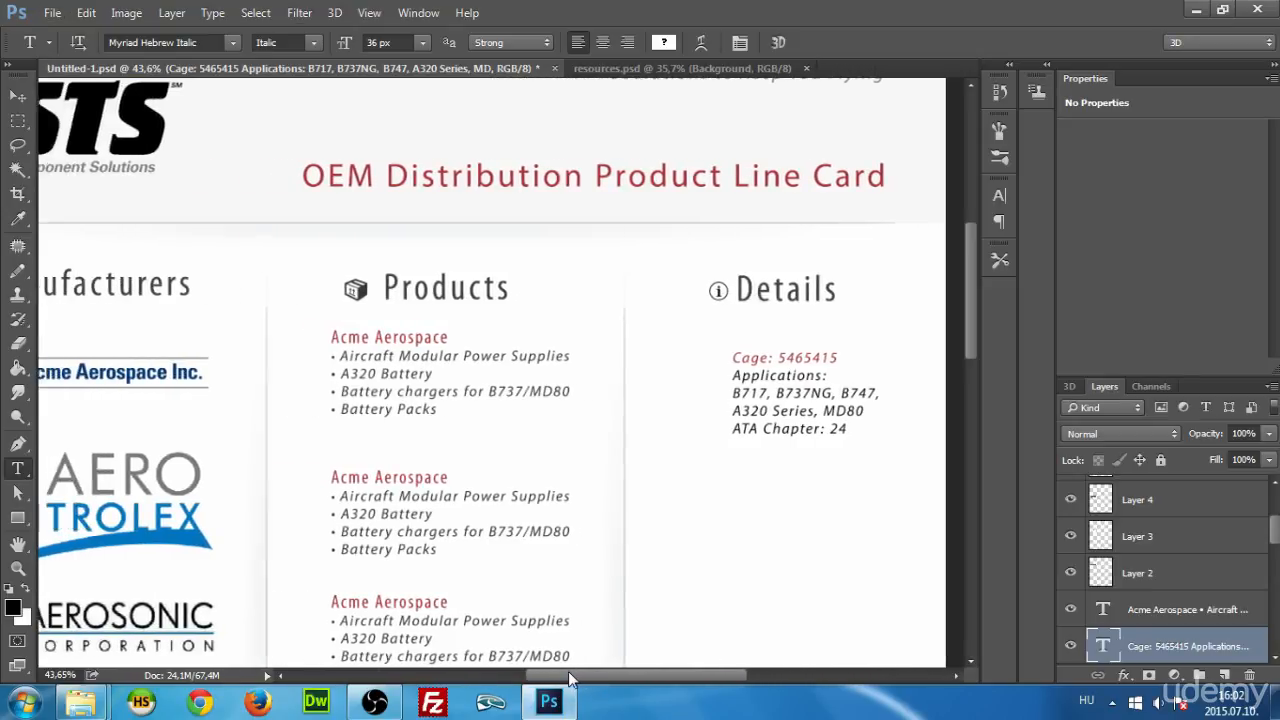
left_click_drag(737, 375, 889, 375)
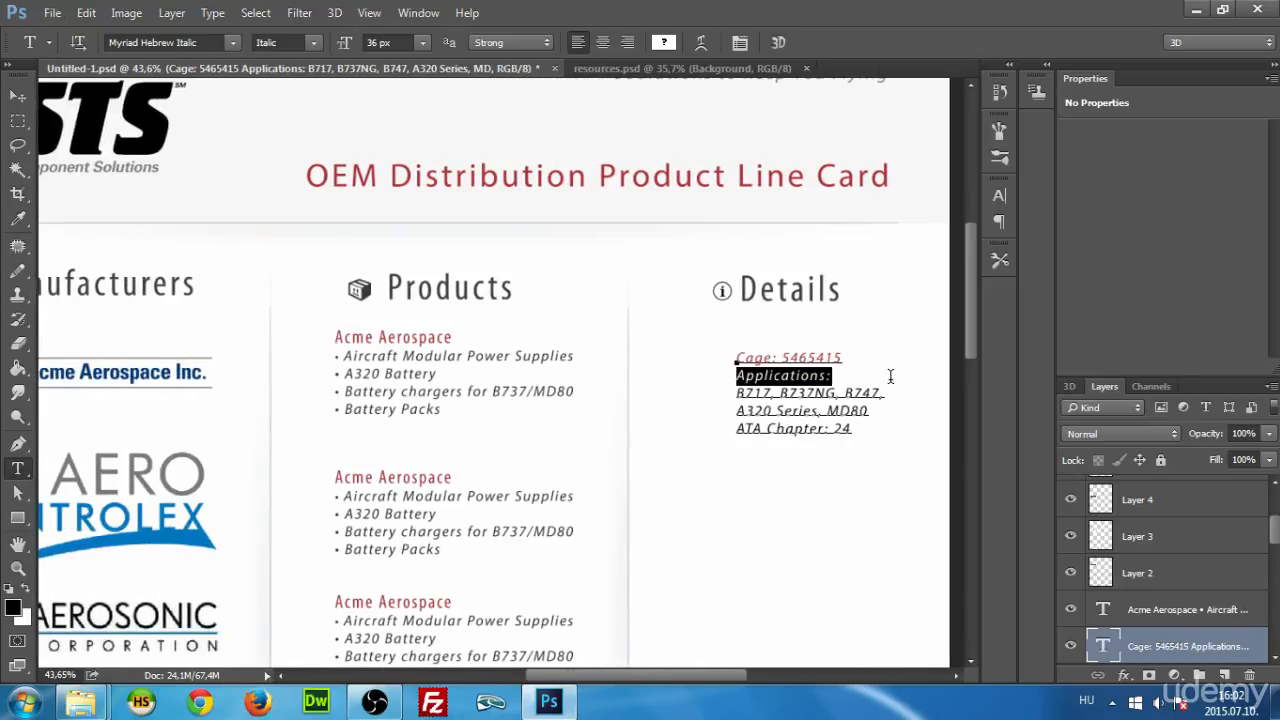
left_click(1001, 196)
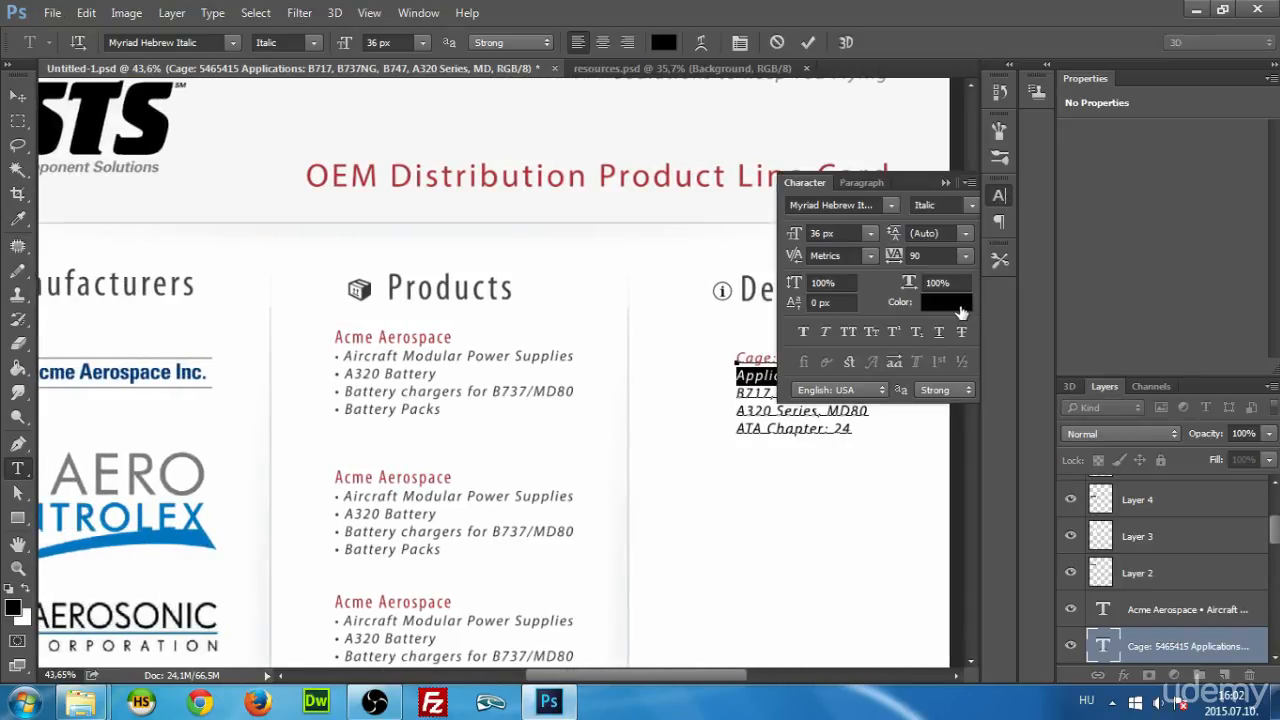
left_click(945, 182)
Colour the two aircraft model lines below "Applications:" grey (7d7e81) by sampling the STS logo, and commit the edit.
left_click_drag(733, 392, 906, 410)
left_click(997, 195)
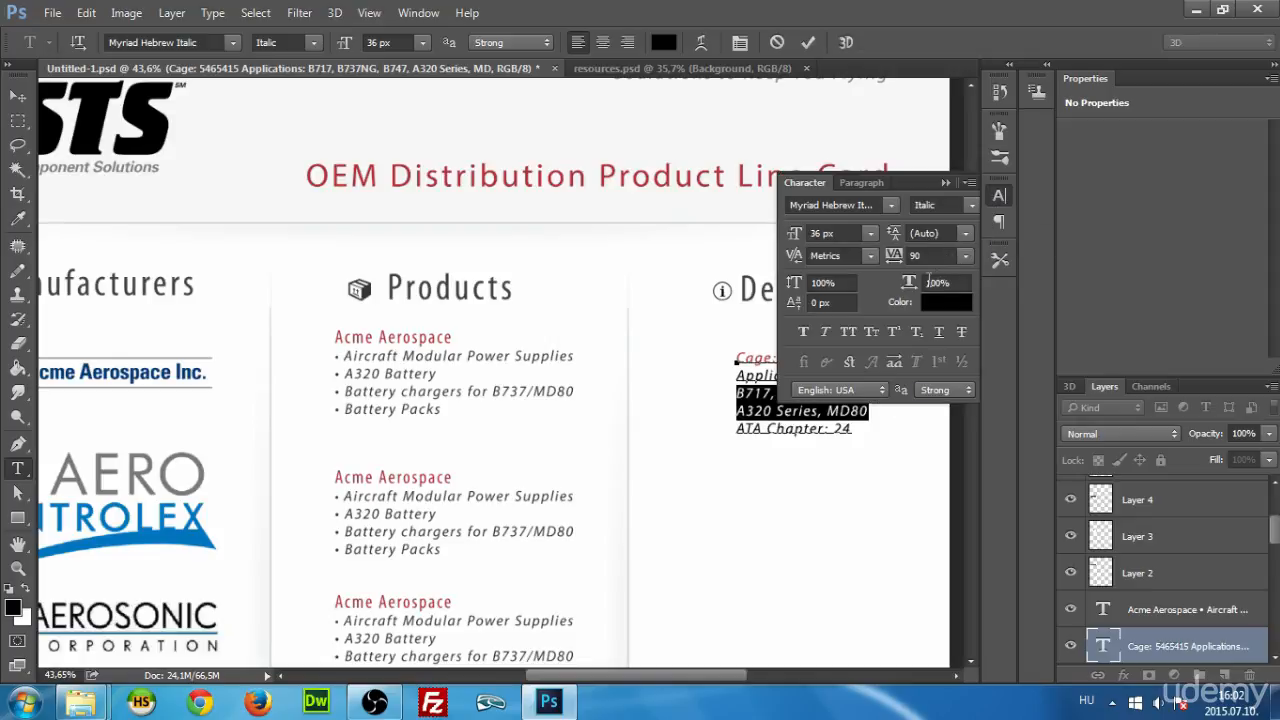
left_click_drag(640, 676, 554, 676)
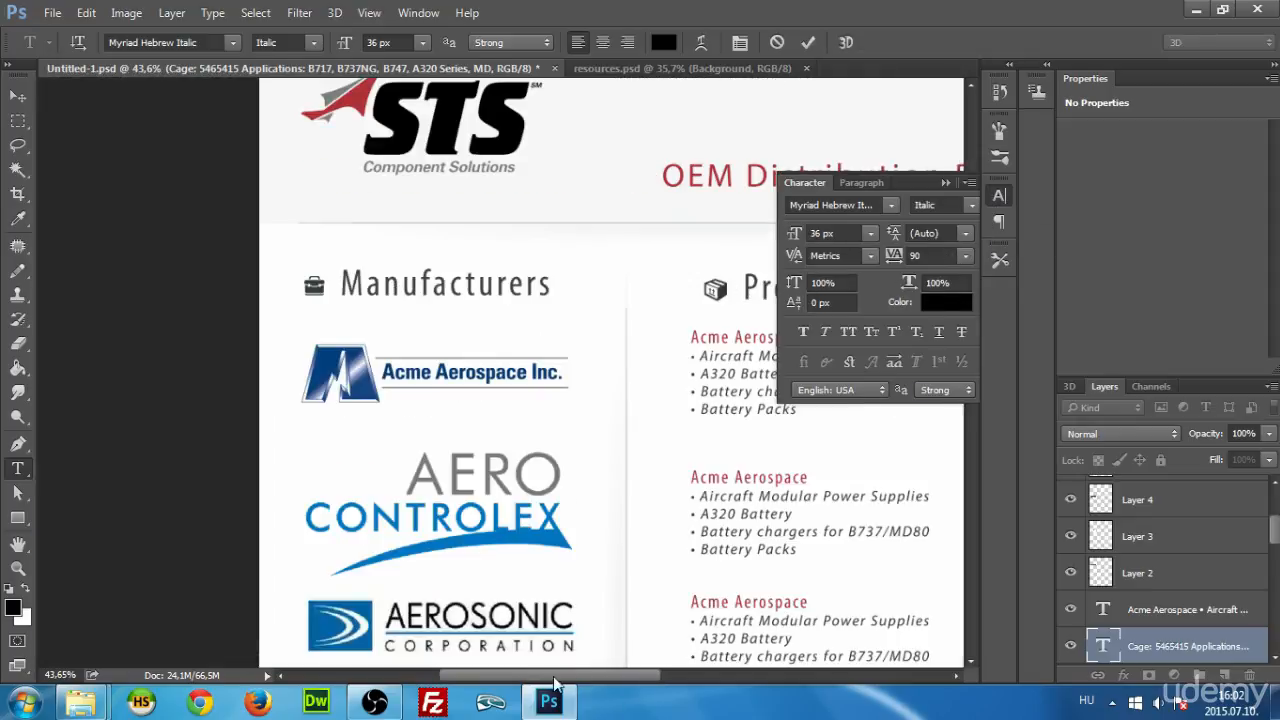
left_click(946, 302)
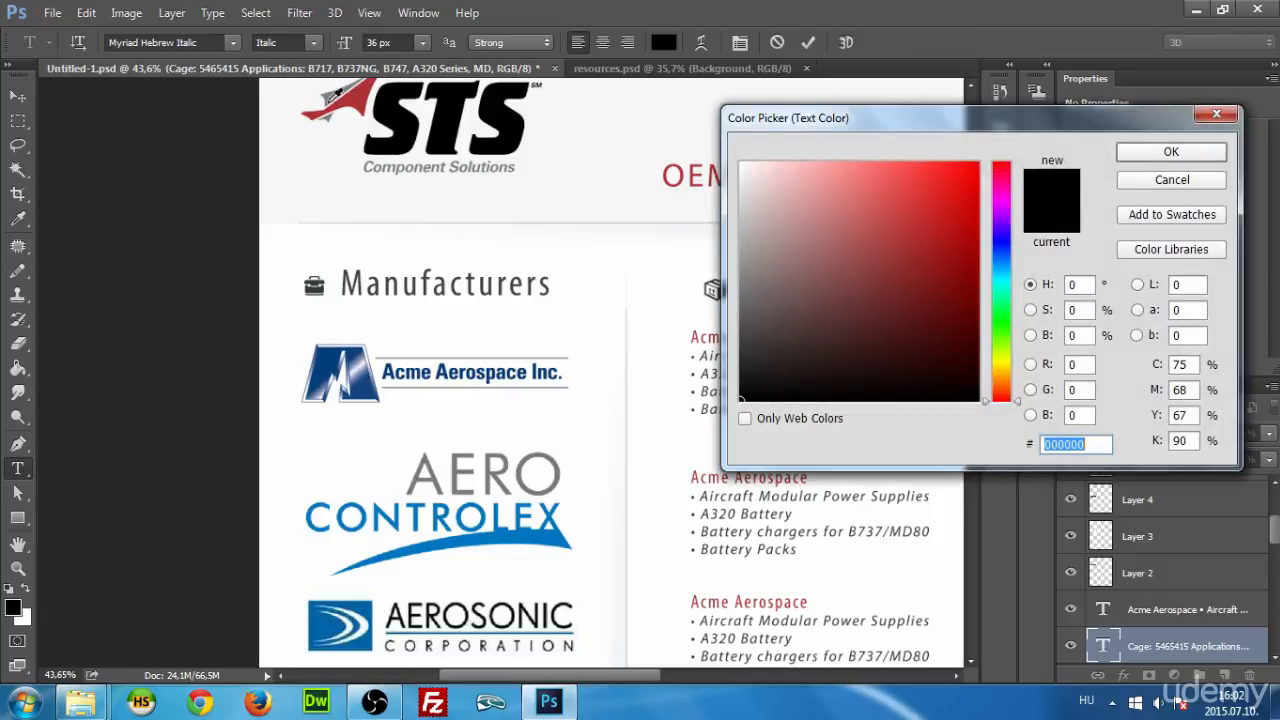
left_click(328, 92)
left_click(345, 93)
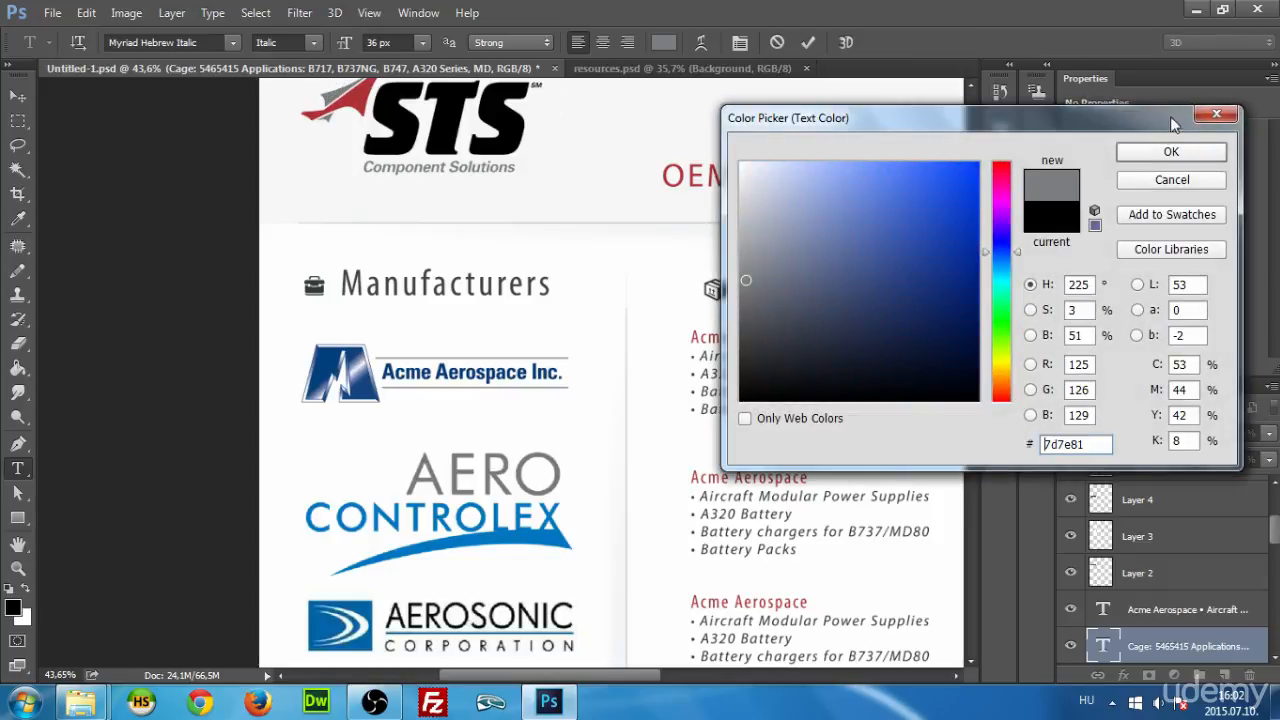
left_click(1183, 160)
left_click(999, 195)
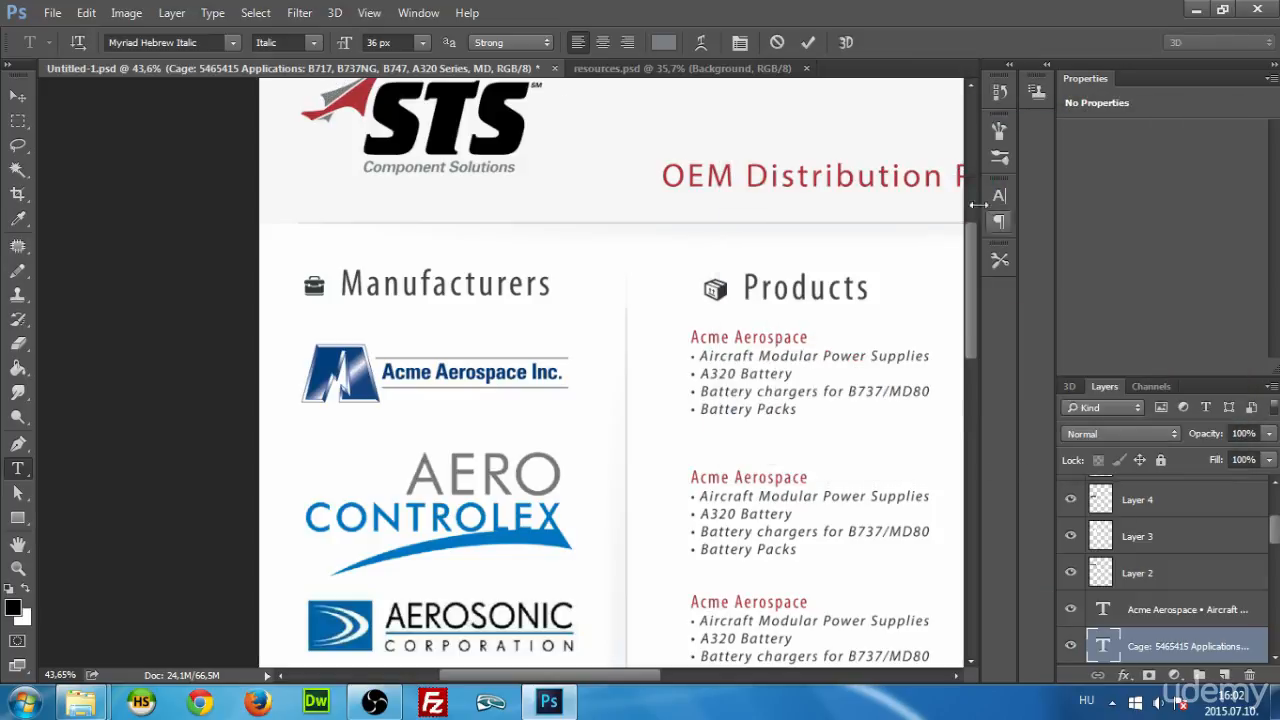
left_click_drag(625, 677, 726, 679)
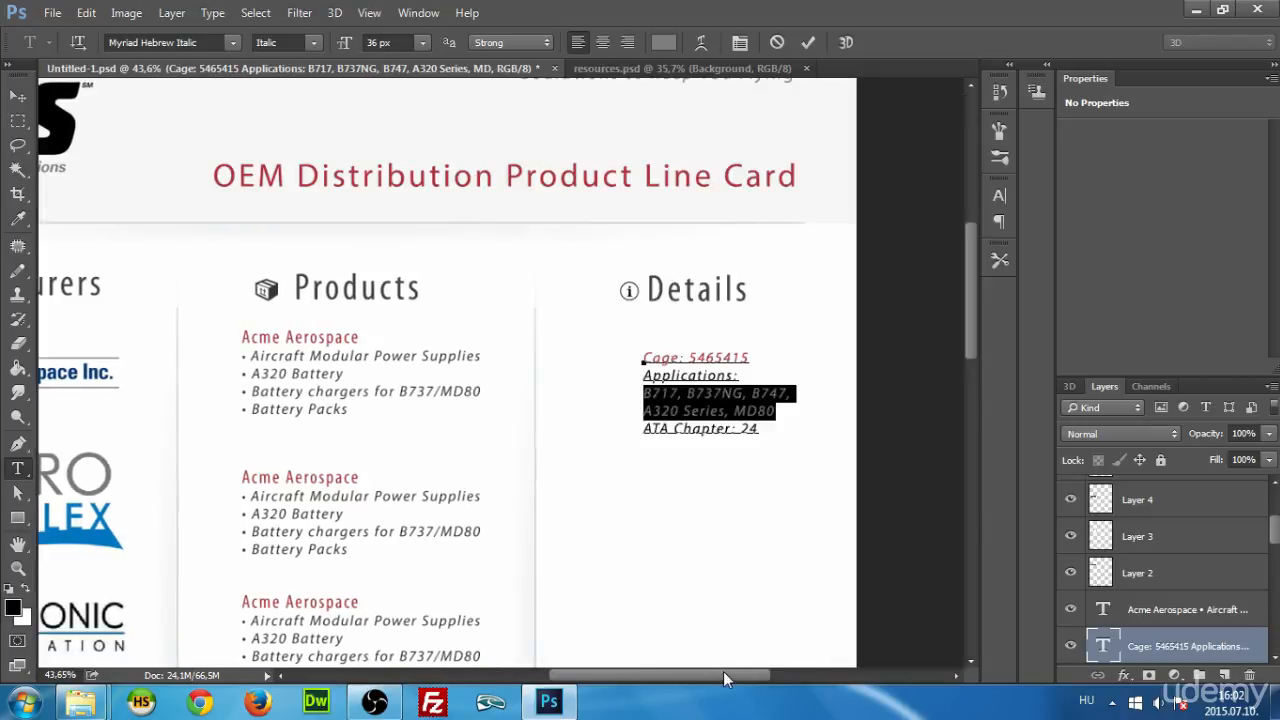
left_click(790, 476)
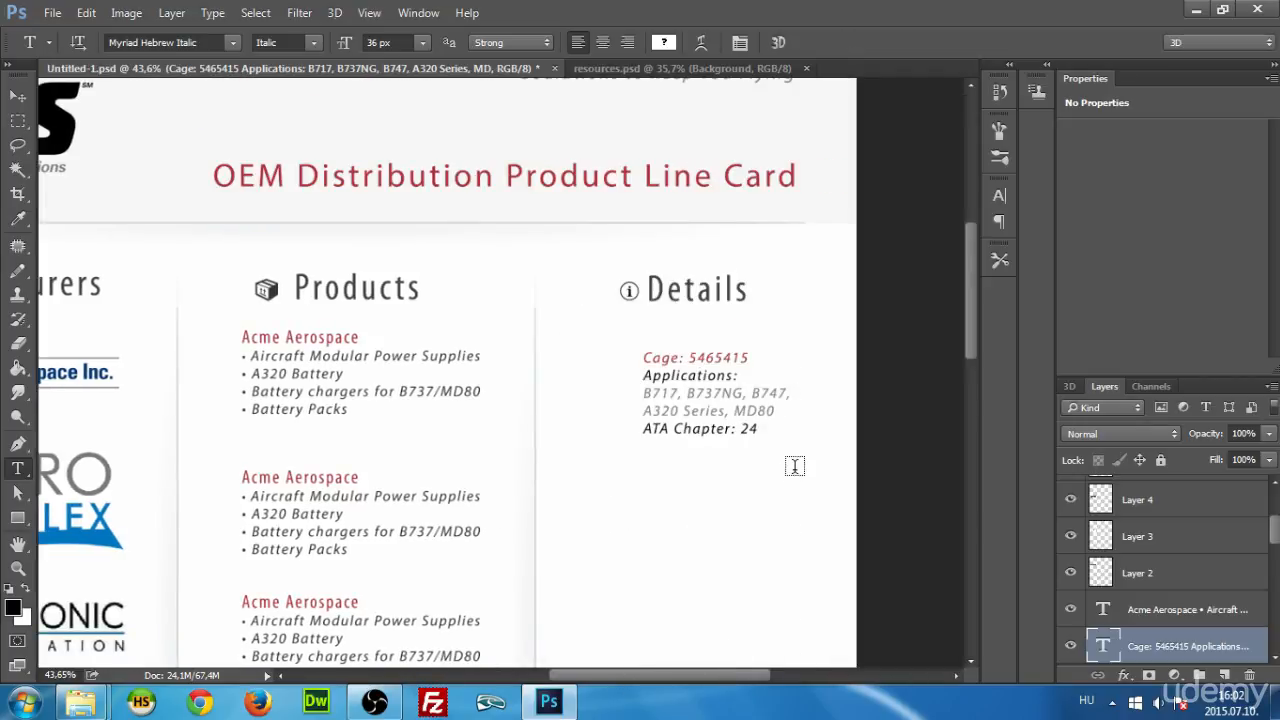
Set the text colour of the two aircraft model lines in the Details block to 424041.
left_click(999, 195)
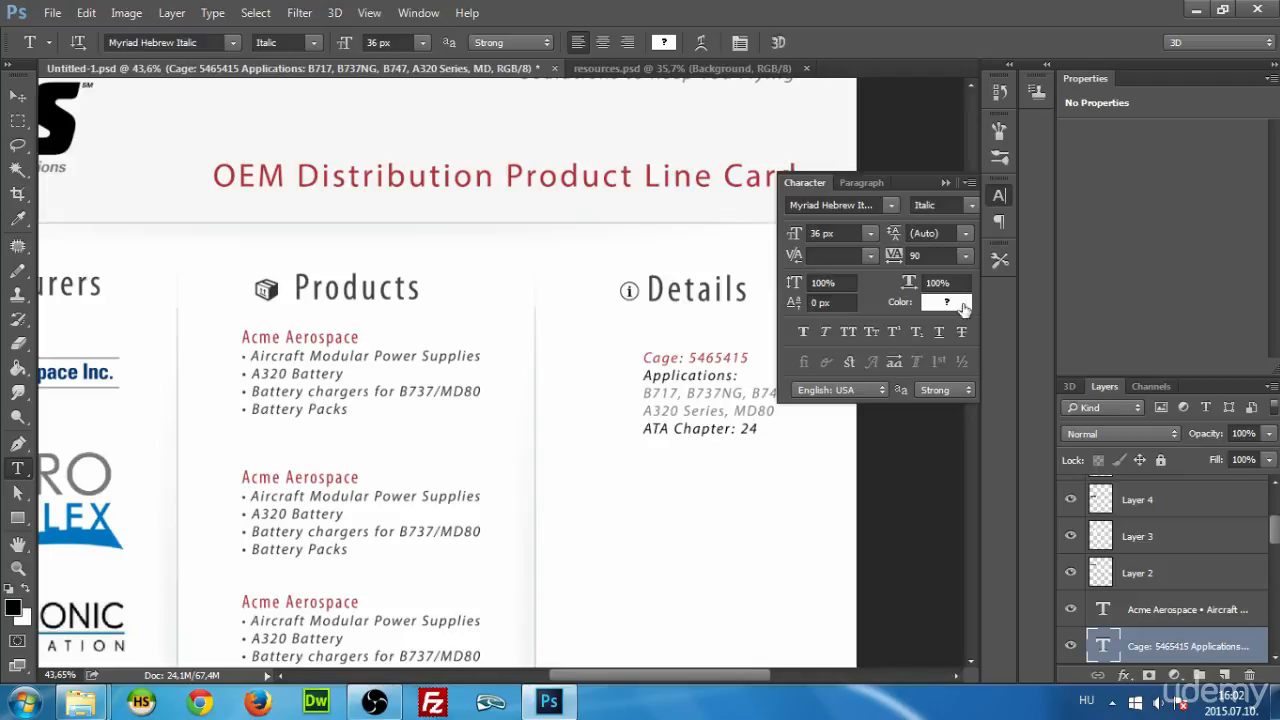
left_click_drag(643, 393, 800, 419)
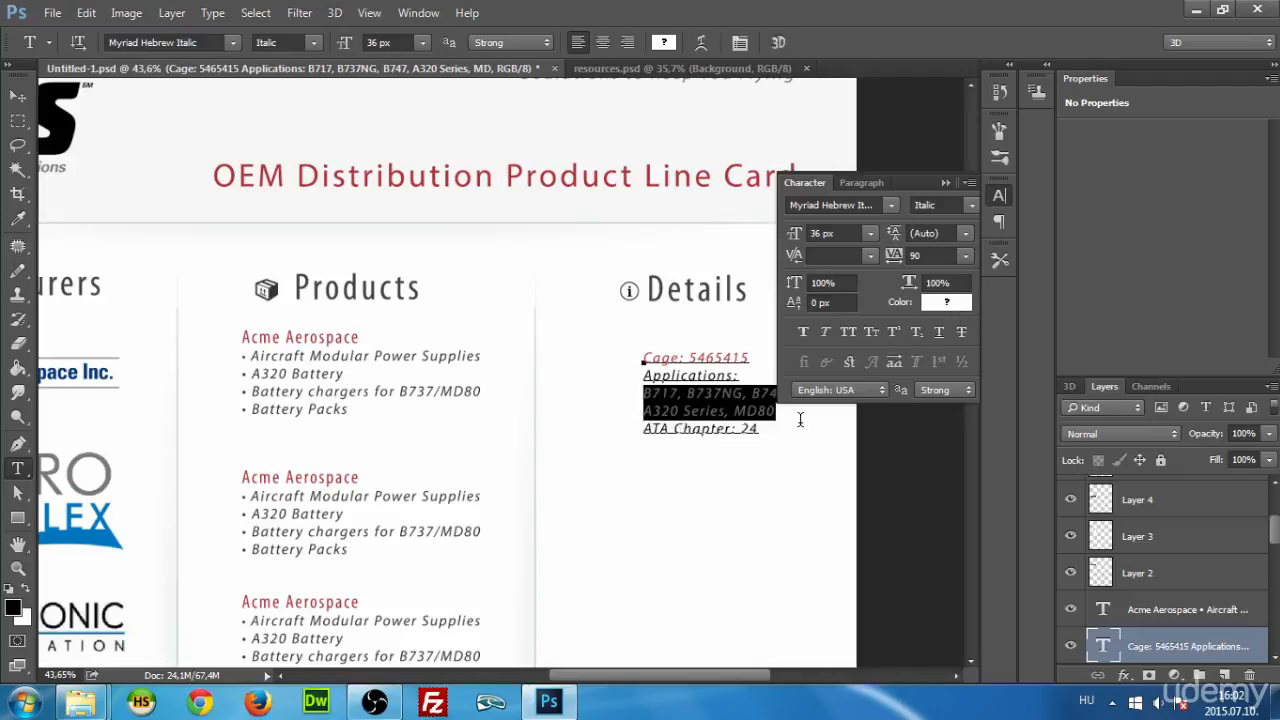
left_click(645, 393)
left_click_drag(645, 393, 810, 408)
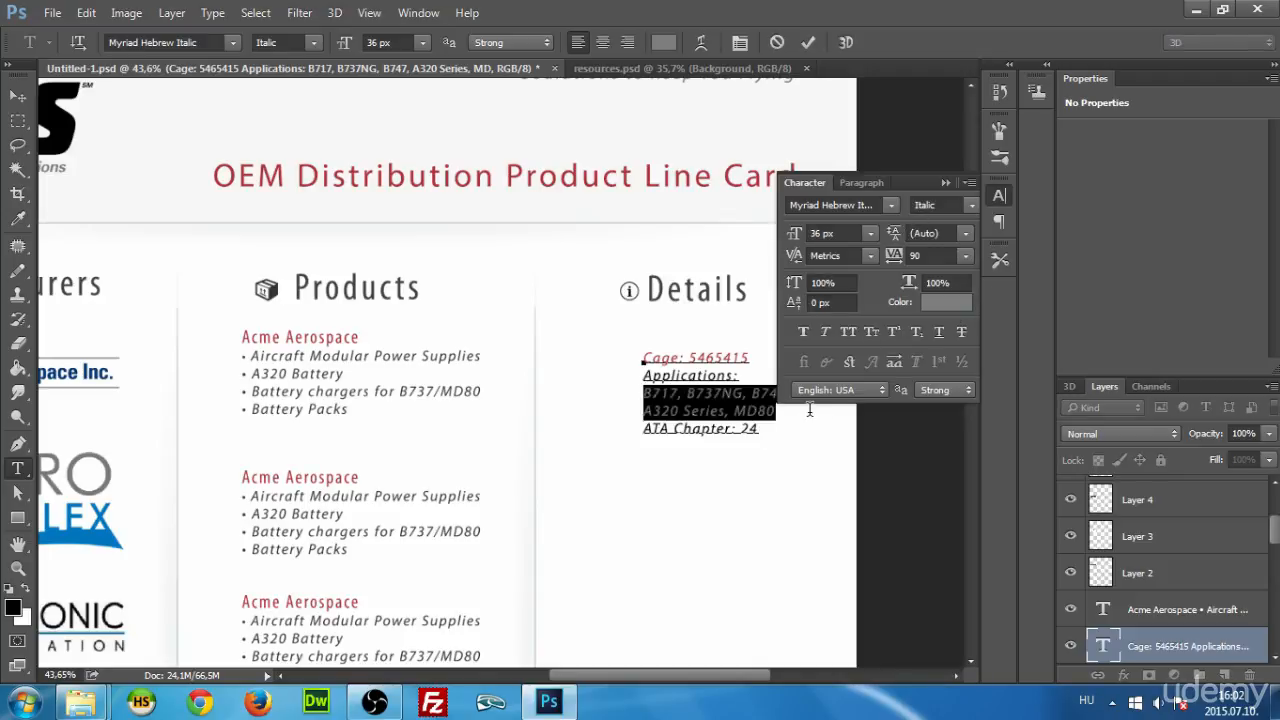
left_click(946, 302)
type("4")
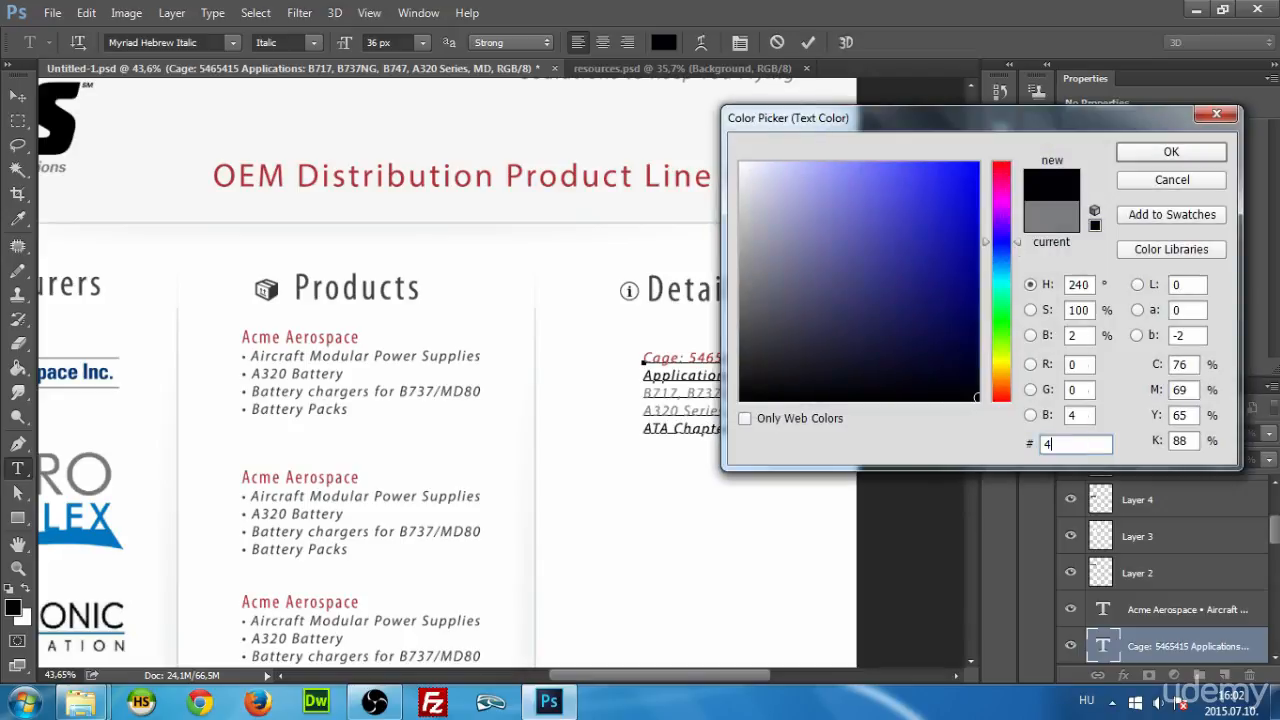
type("24041")
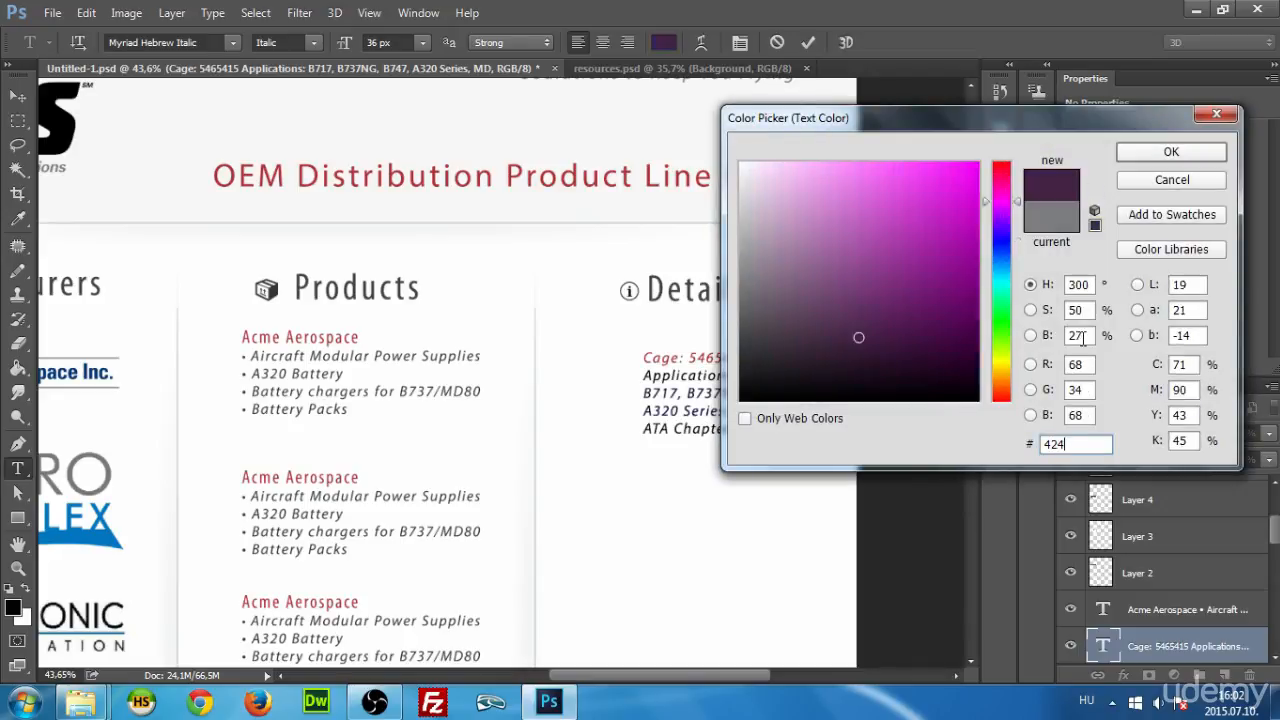
left_click(1189, 157)
scroll(805, 415, "down", 2)
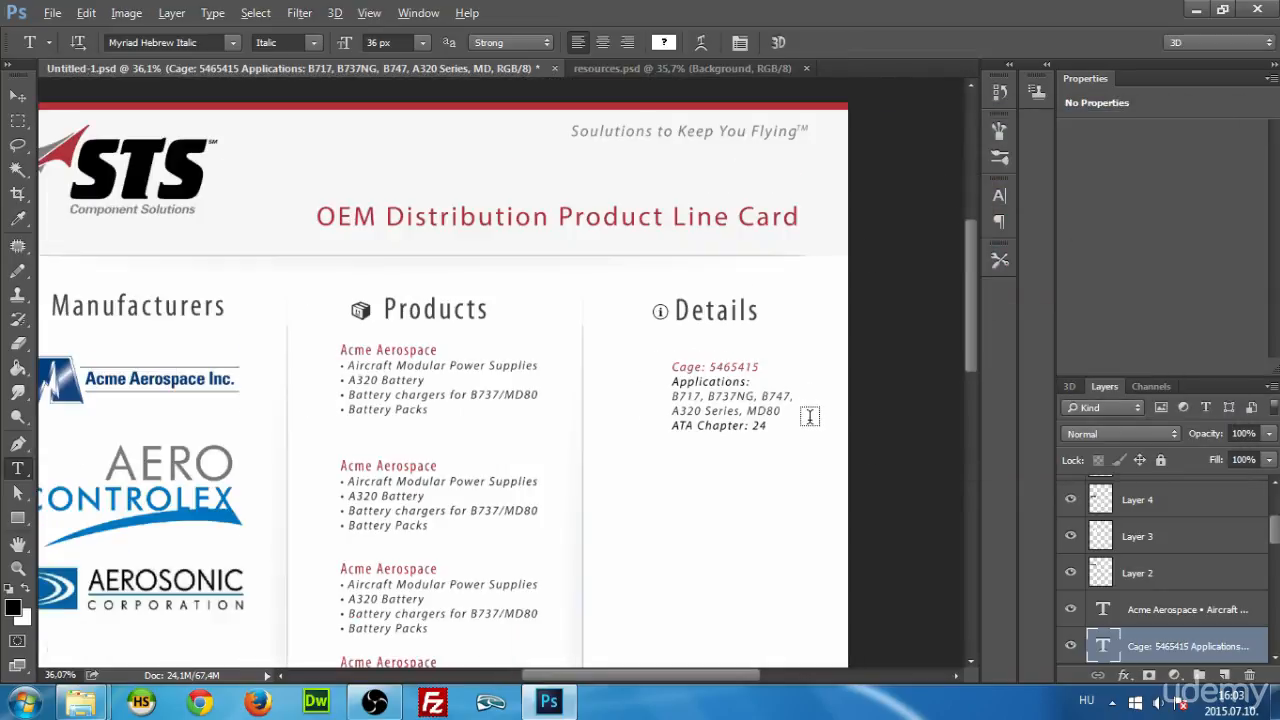
scroll(790, 410, "down", 2)
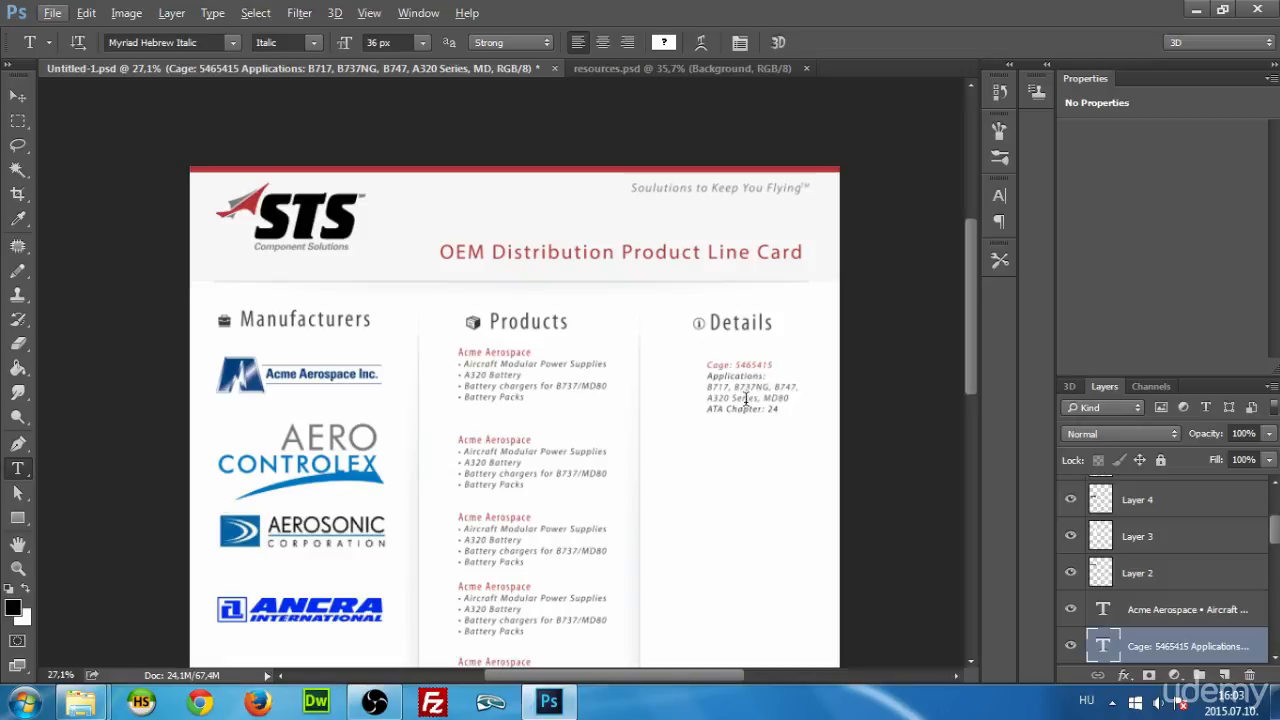
scroll(780, 395, "down", 2)
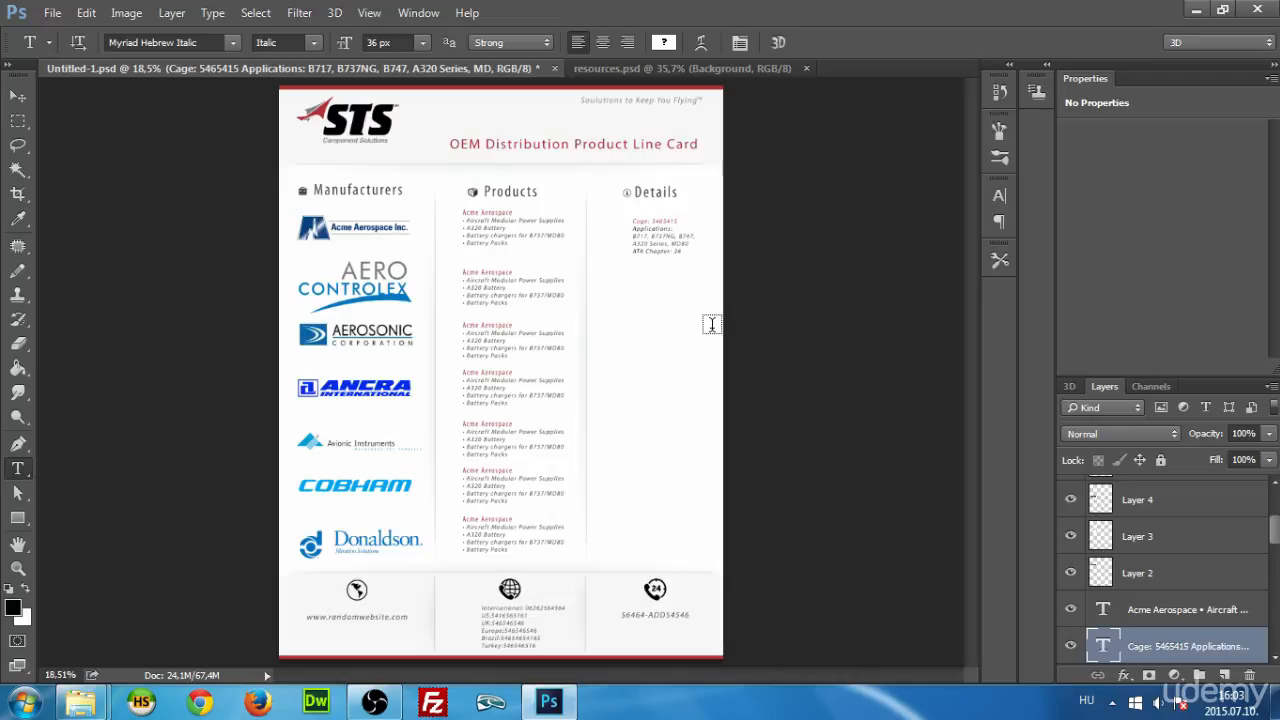
Move the Details text block level with the first product list and duplicate its layer six times.
key("v")
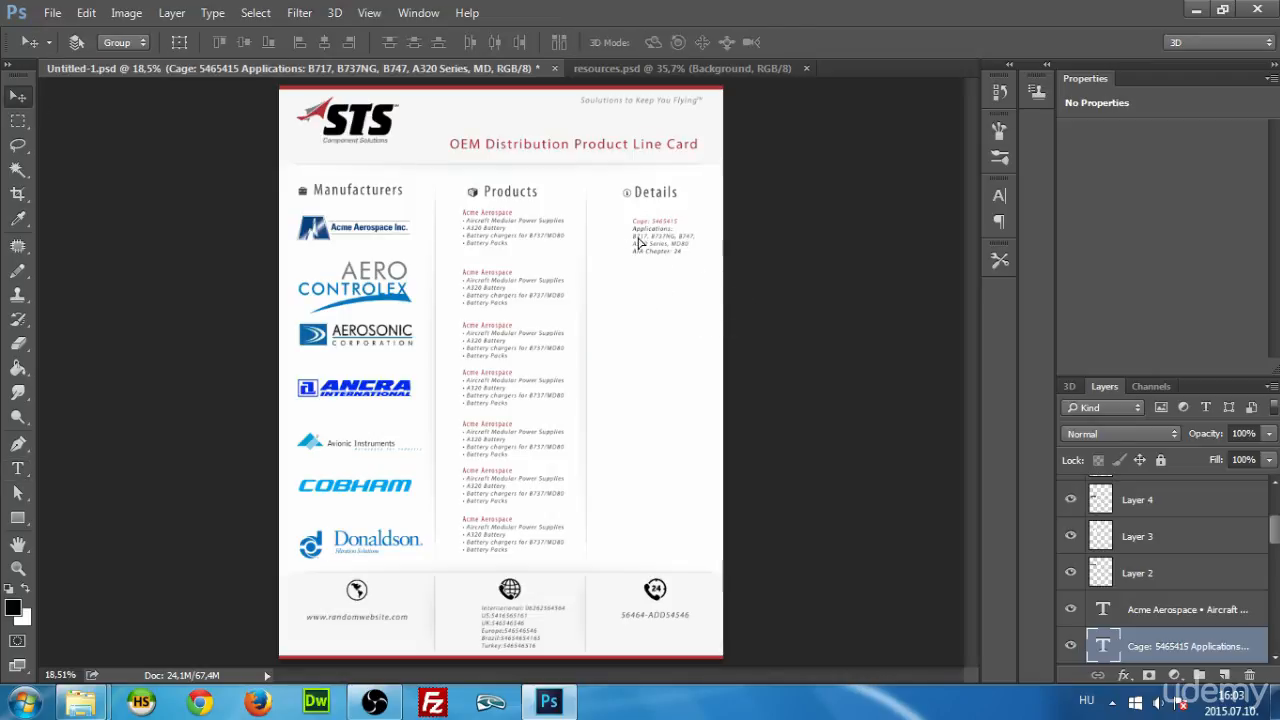
left_click_drag(638, 242, 633, 235)
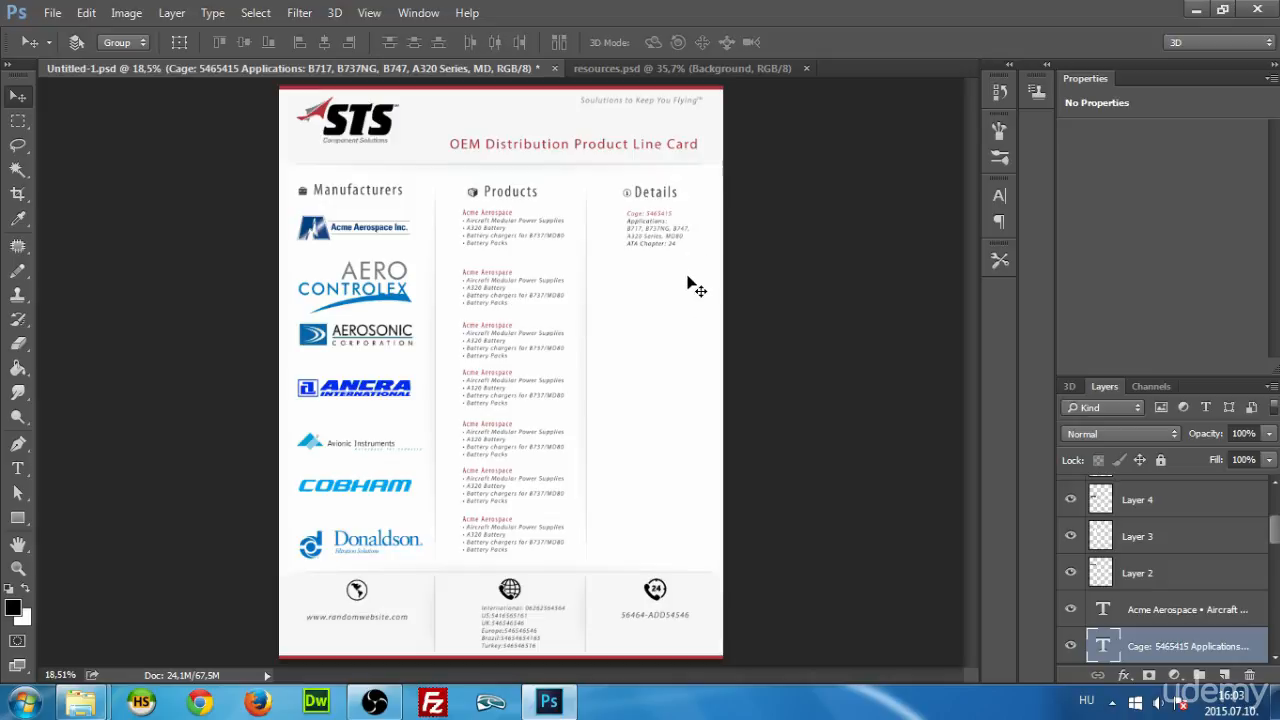
key("ctrl")
key("ctrl+j")
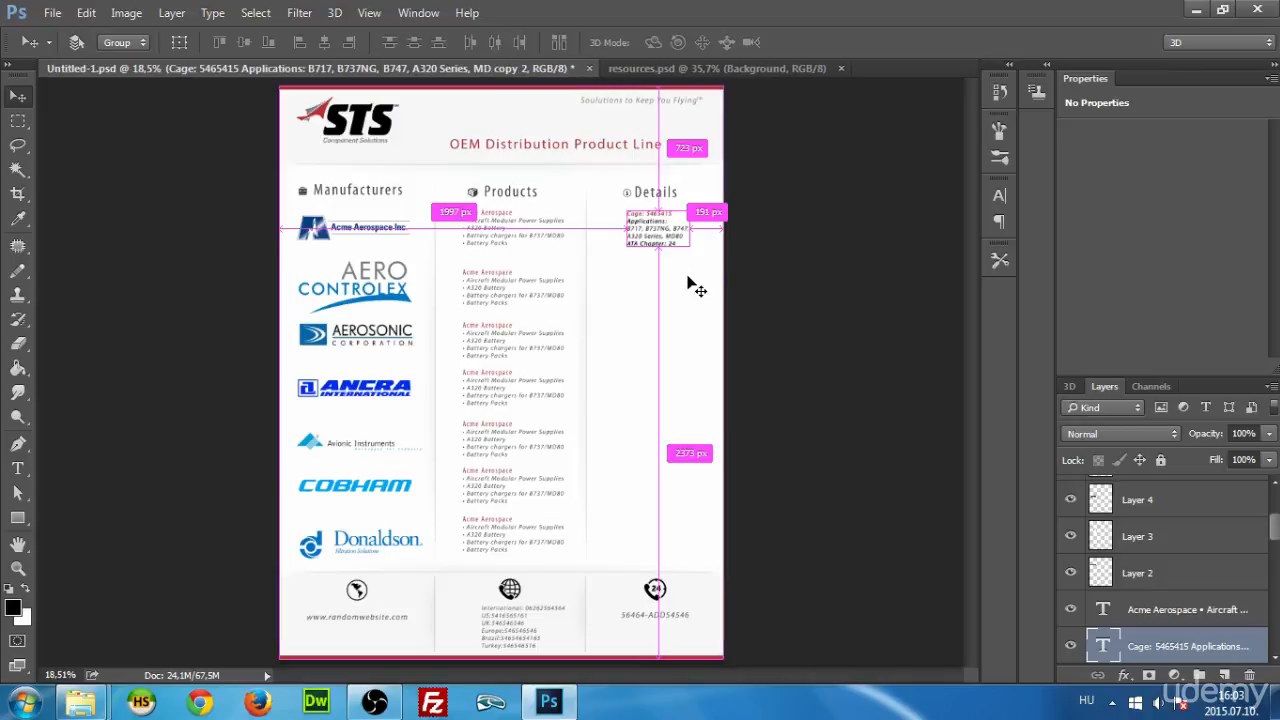
key("ctrl+j")
key("ctrl+j")
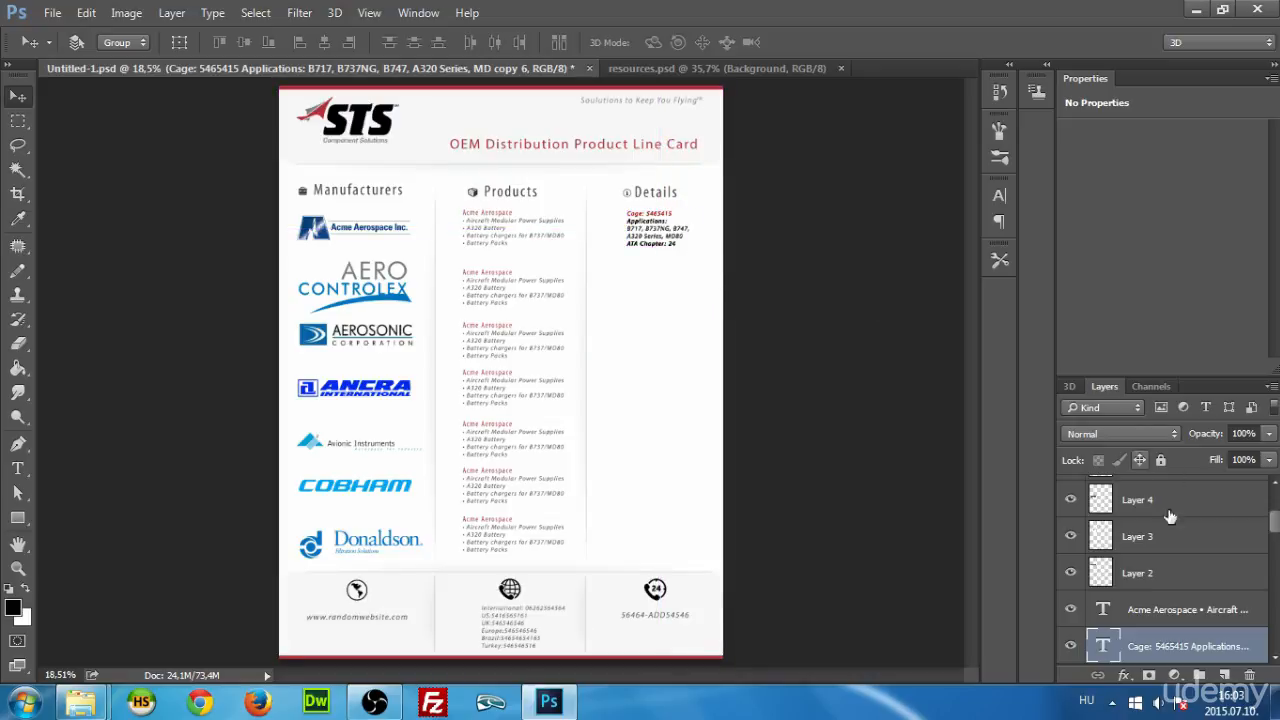
Move two copies of the Cage text down the Details column, beside the second and third product lists.
scroll(1190, 590, "down", 3)
scroll(1190, 590, "up", 2)
scroll(1190, 586, "down", 5)
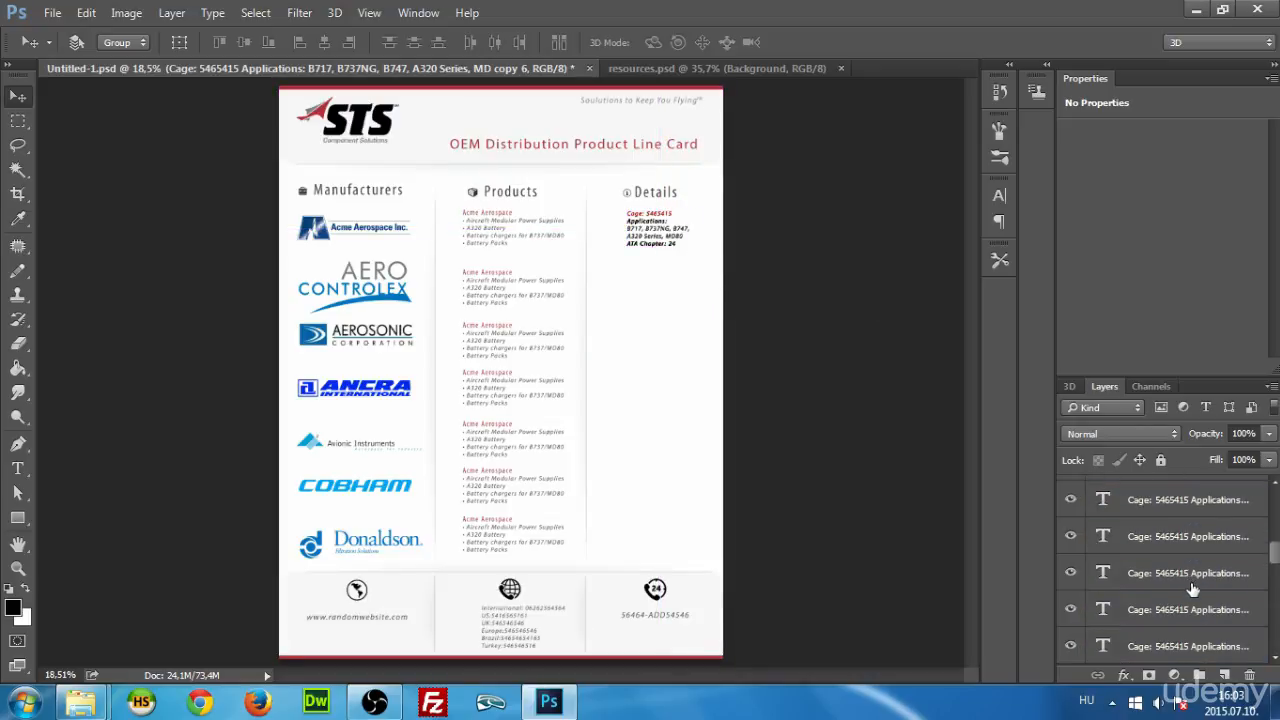
left_click(1069, 502)
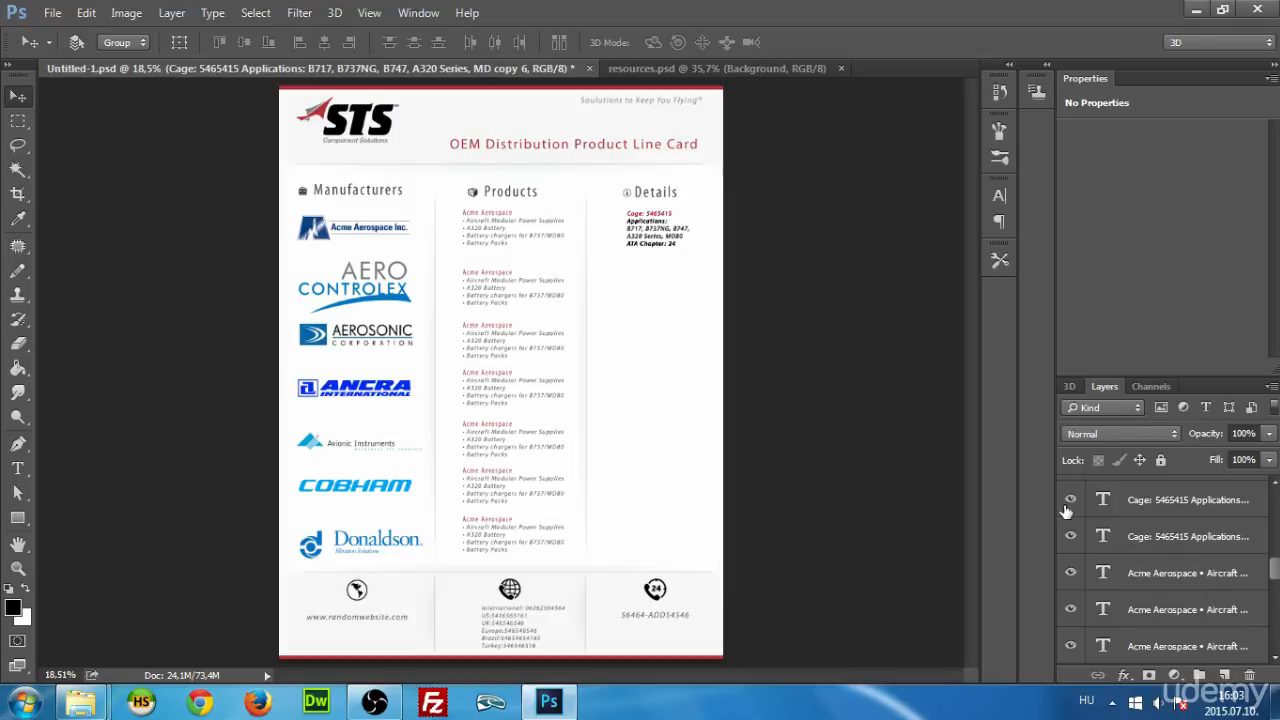
left_click(1135, 510)
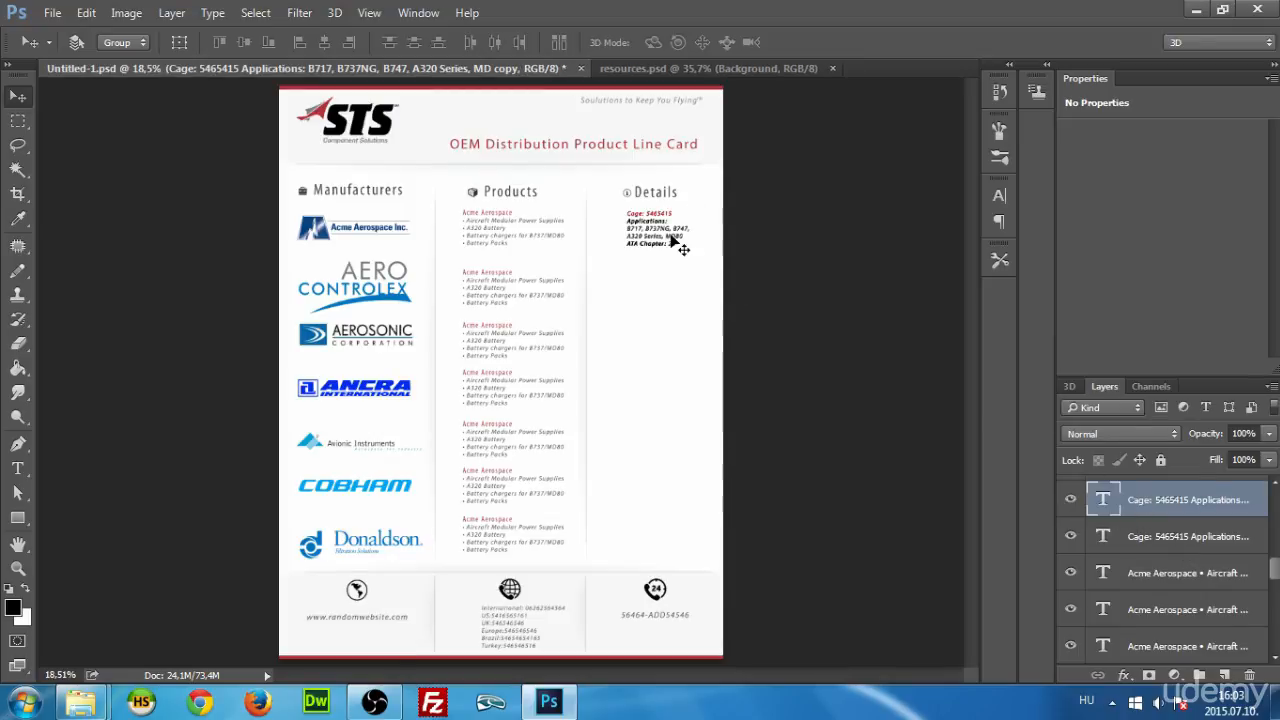
left_click_drag(681, 248, 681, 305)
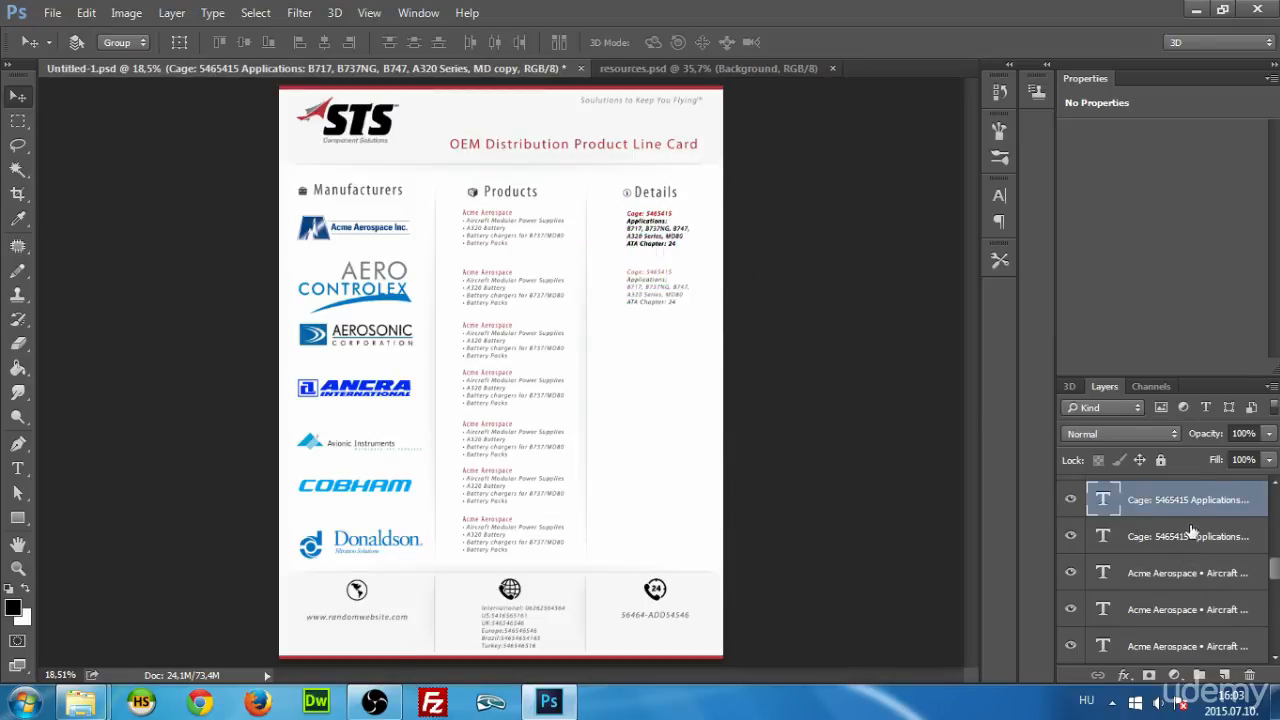
scroll(1191, 531, "up", 1)
left_click(1166, 505)
left_click_drag(651, 238, 657, 358)
Place the next two Cage text copies in the Details column beside the Ancra and Avionic Instruments product lists.
scroll(1156, 516, "up", 1)
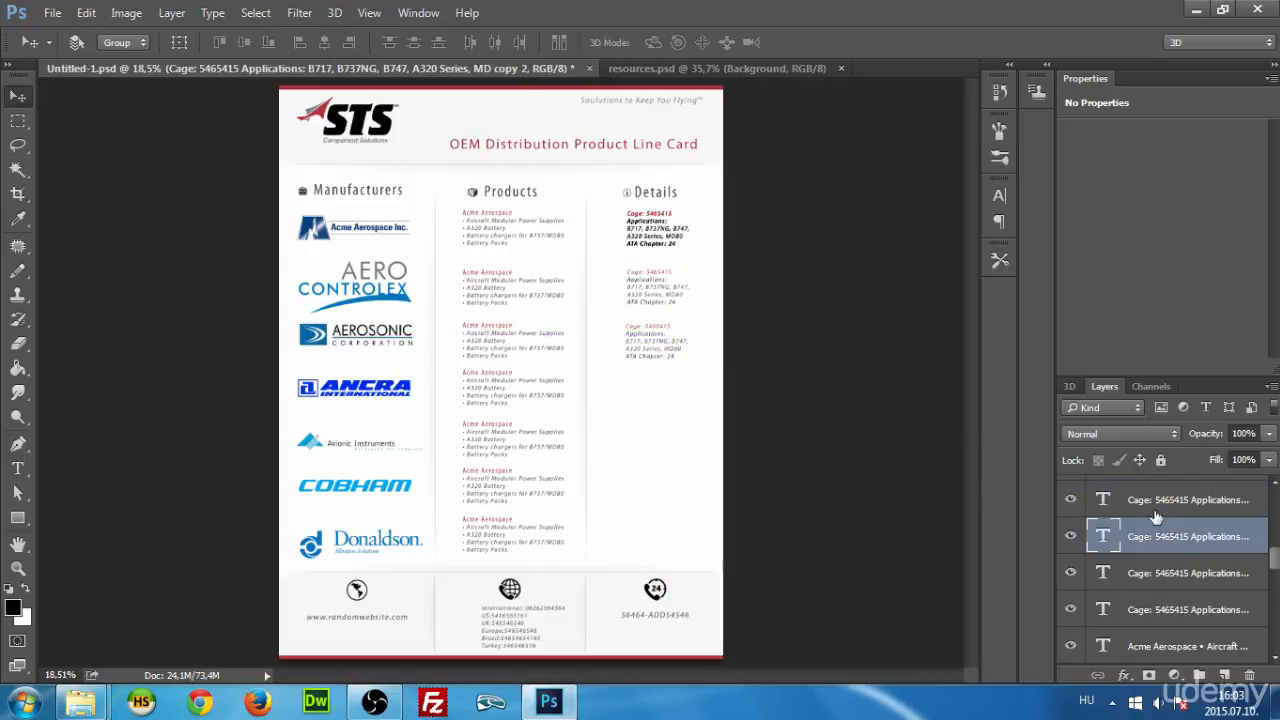
left_click(1152, 502)
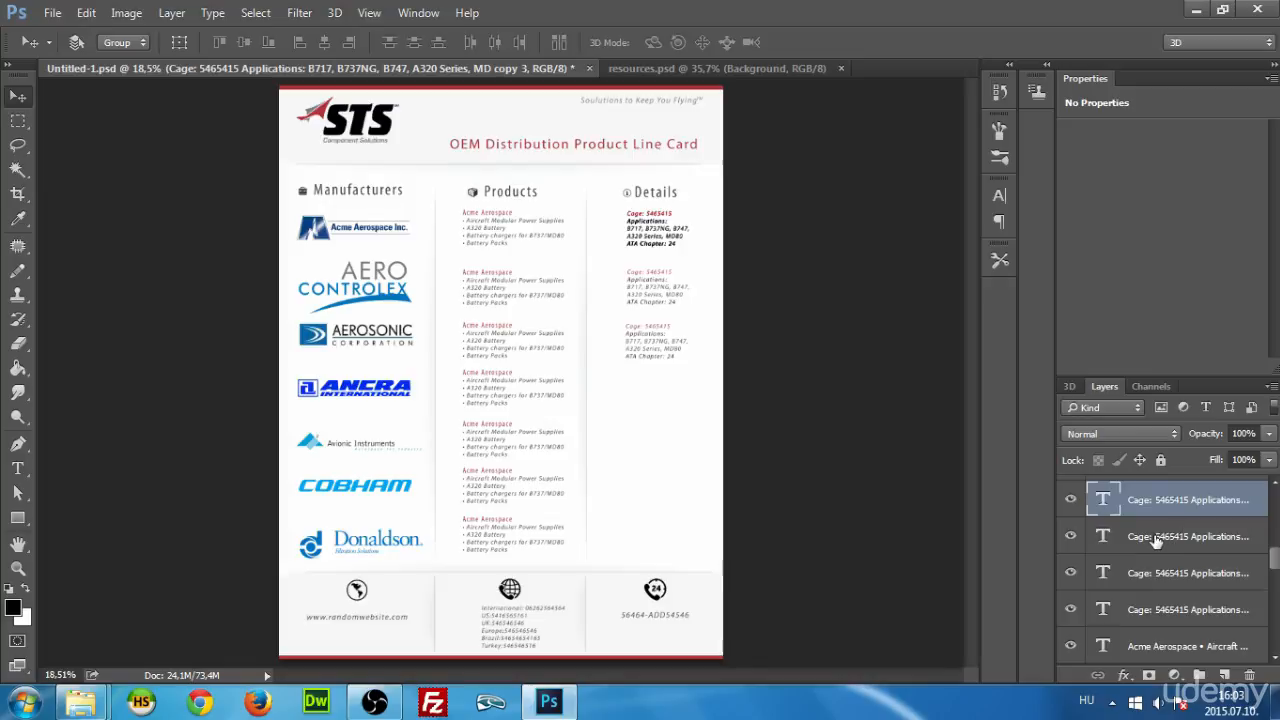
left_click(1072, 539)
left_click(1072, 539)
left_click_drag(658, 355, 657, 409)
scroll(1188, 570, "up", 1)
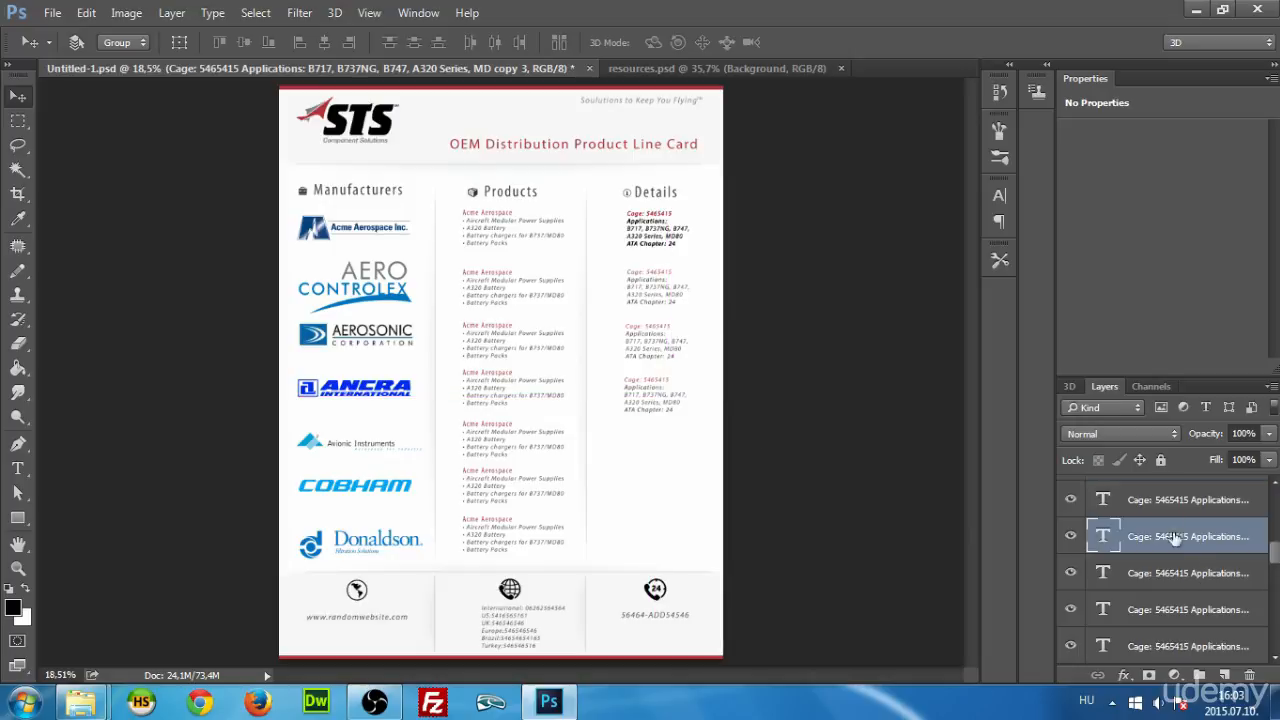
left_click(1165, 508)
left_click_drag(643, 270, 650, 440)
Place the last two Cage text copies in the Details column beside the Cobham and Donaldson product lists.
scroll(1230, 583, "up", 2)
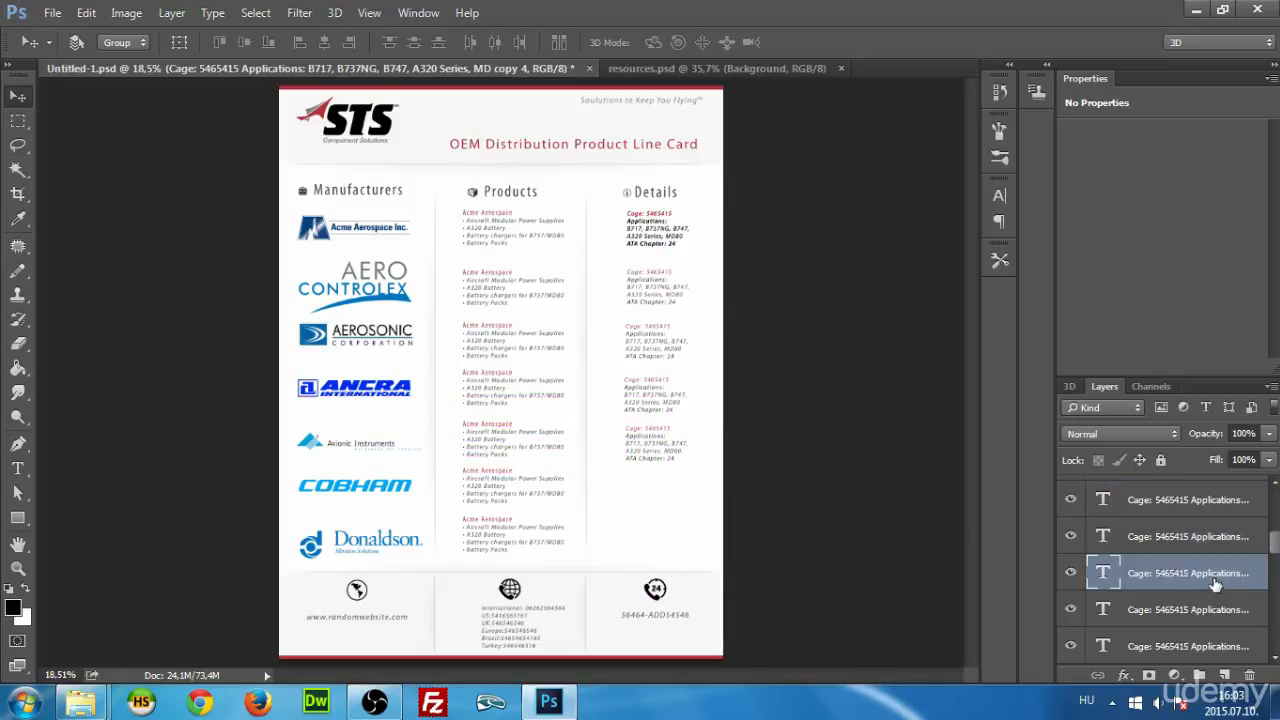
left_click(1132, 540)
left_click_drag(661, 234, 663, 495)
scroll(1256, 574, "up", 1)
left_click(1133, 539)
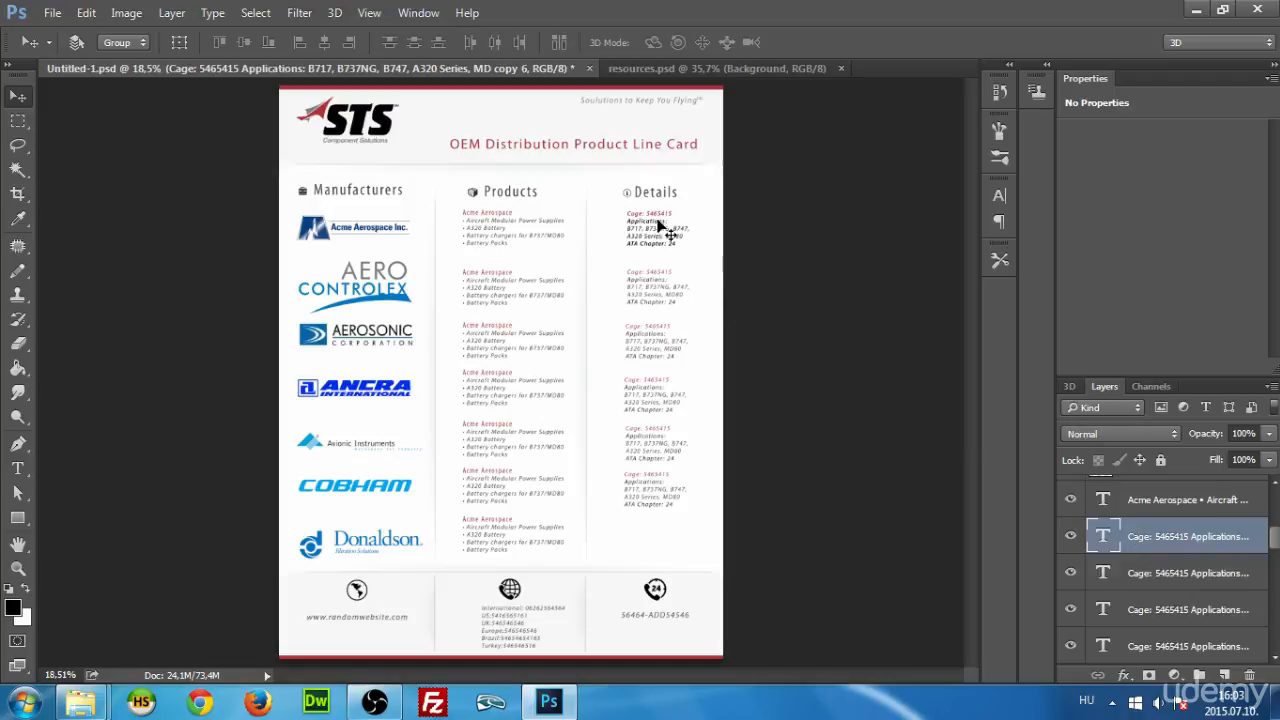
left_click_drag(661, 228, 655, 545)
Select all seven Cage text layers of the Details column together.
scroll(672, 370, "up", 5)
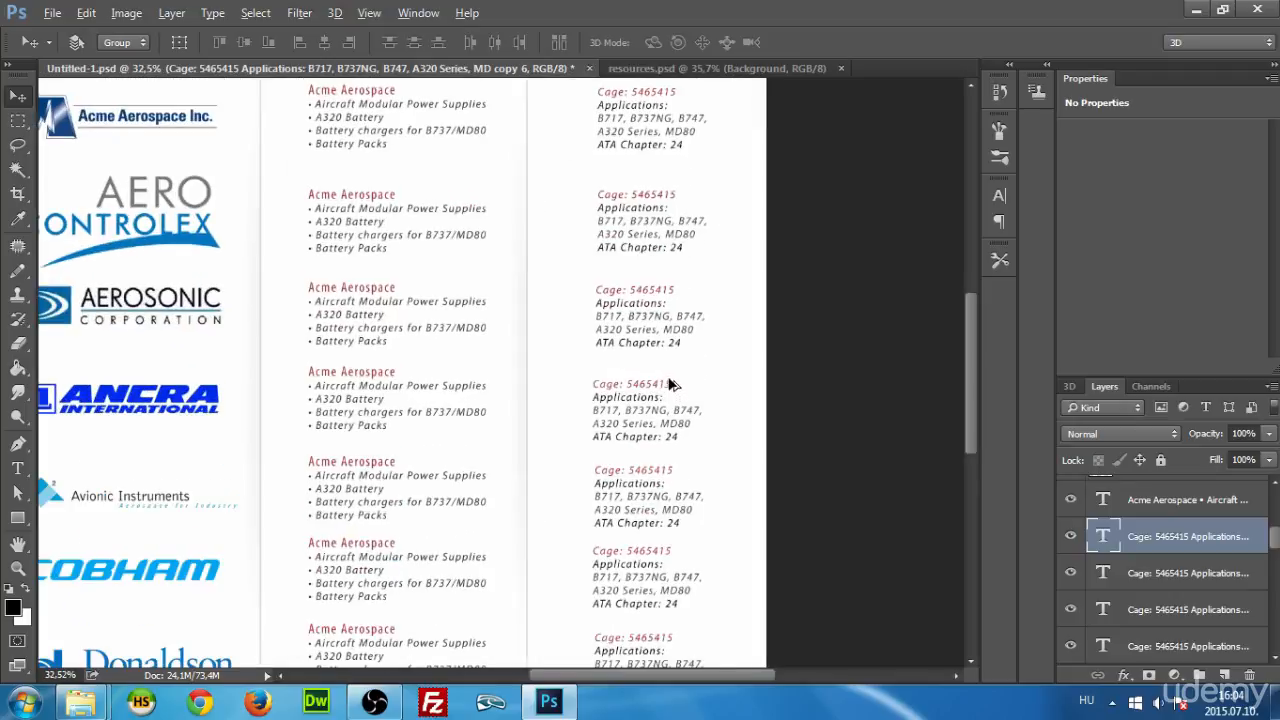
scroll(670, 384, "down", 4)
scroll(723, 357, "up", 2)
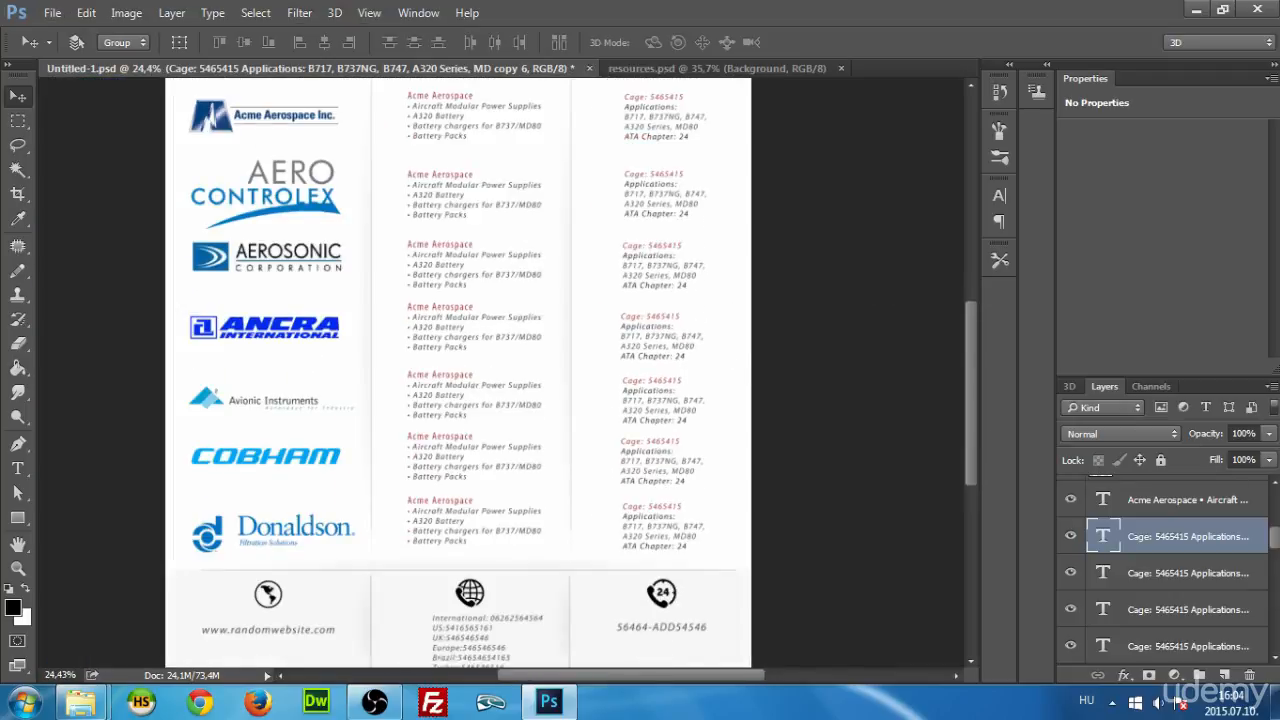
scroll(1200, 580, "down", 4)
scroll(1201, 596, "up", 1)
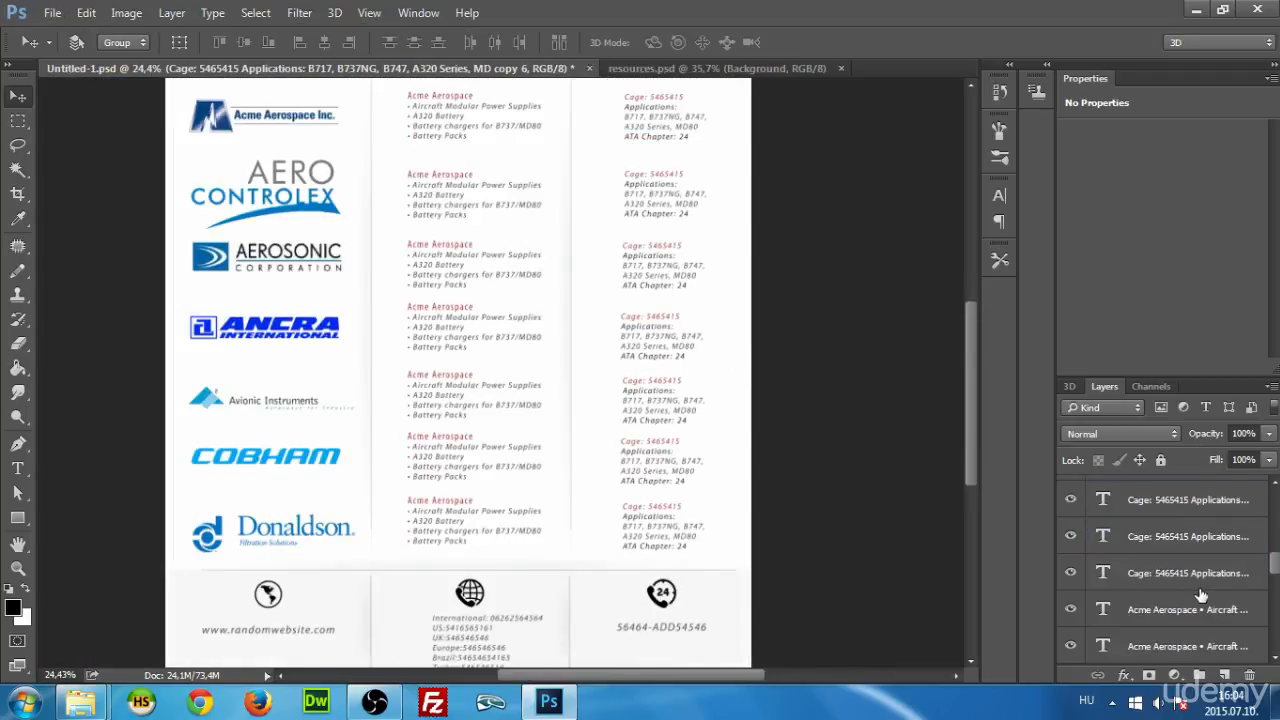
left_click(1165, 573)
scroll(1214, 562, "up", 2)
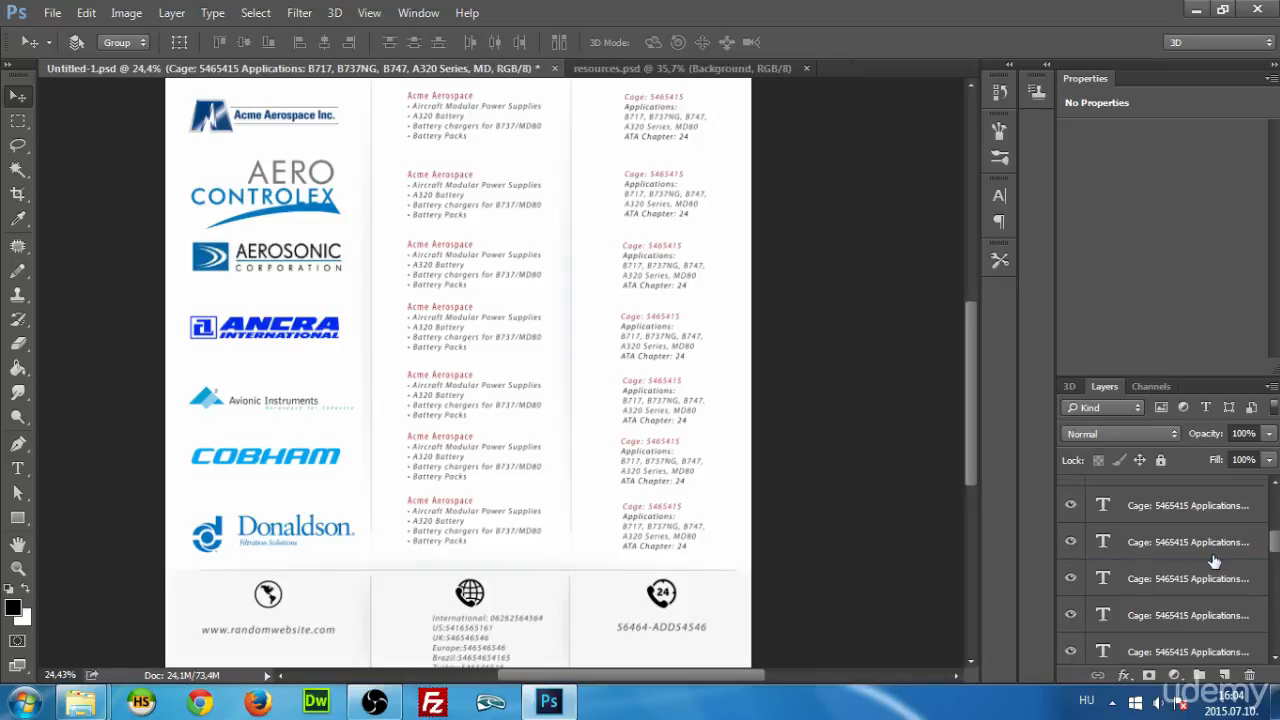
scroll(1214, 562, "up", 2)
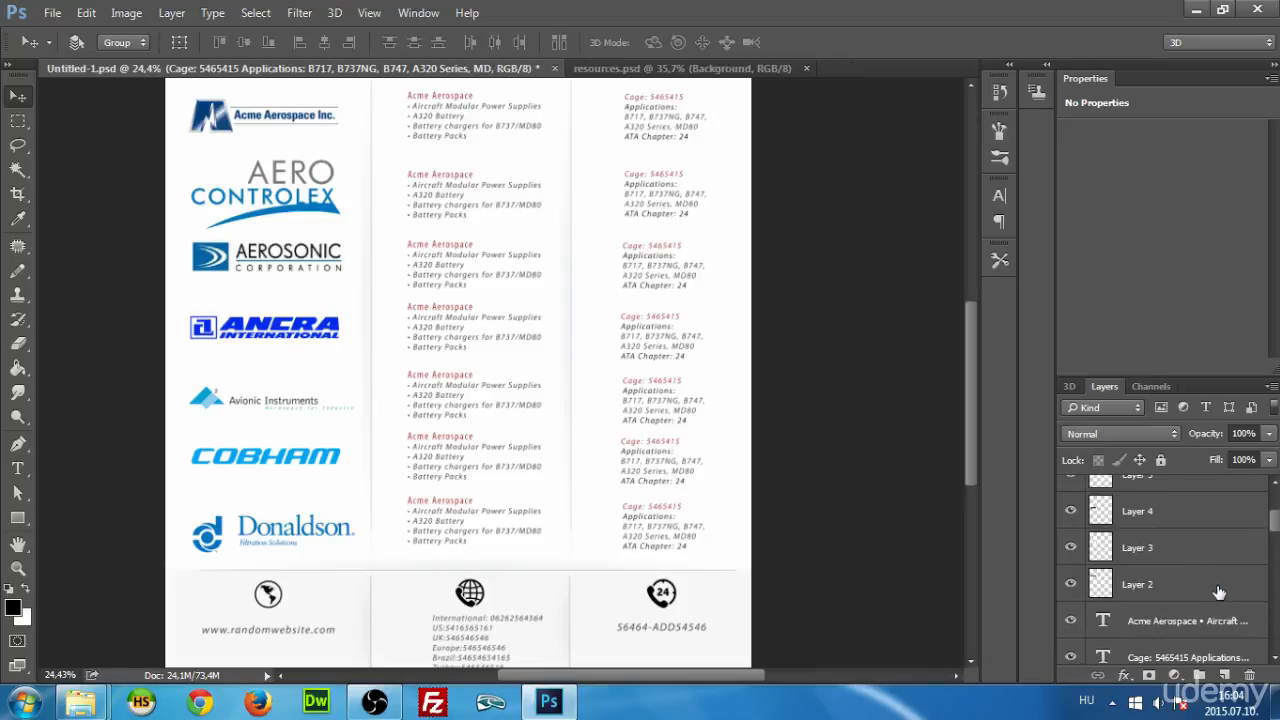
left_click(1163, 660, "shift")
scroll(771, 360, "down", 2)
scroll(1130, 488, "down", 1)
scroll(1130, 500, "down", 4)
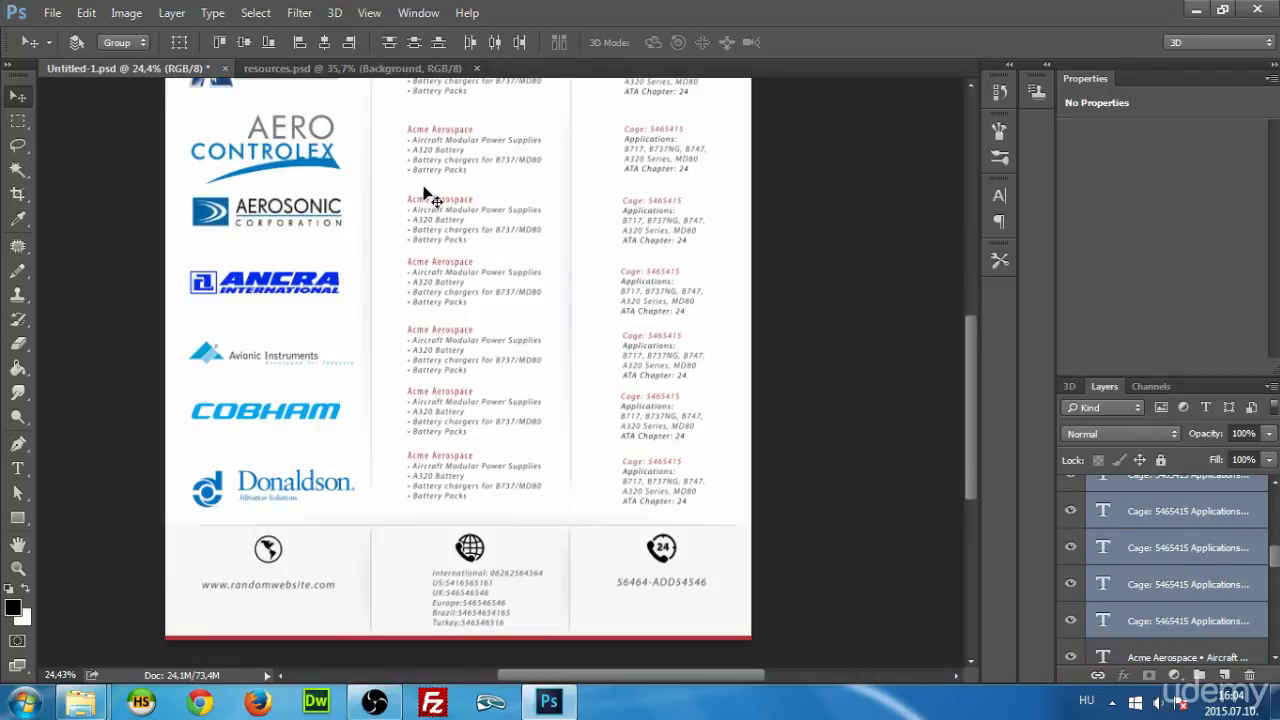
Align the seven Cage text layers to the horizontal centre of a rectangular selection spanning the Details column, and deselect.
scroll(665, 240, "up", 4)
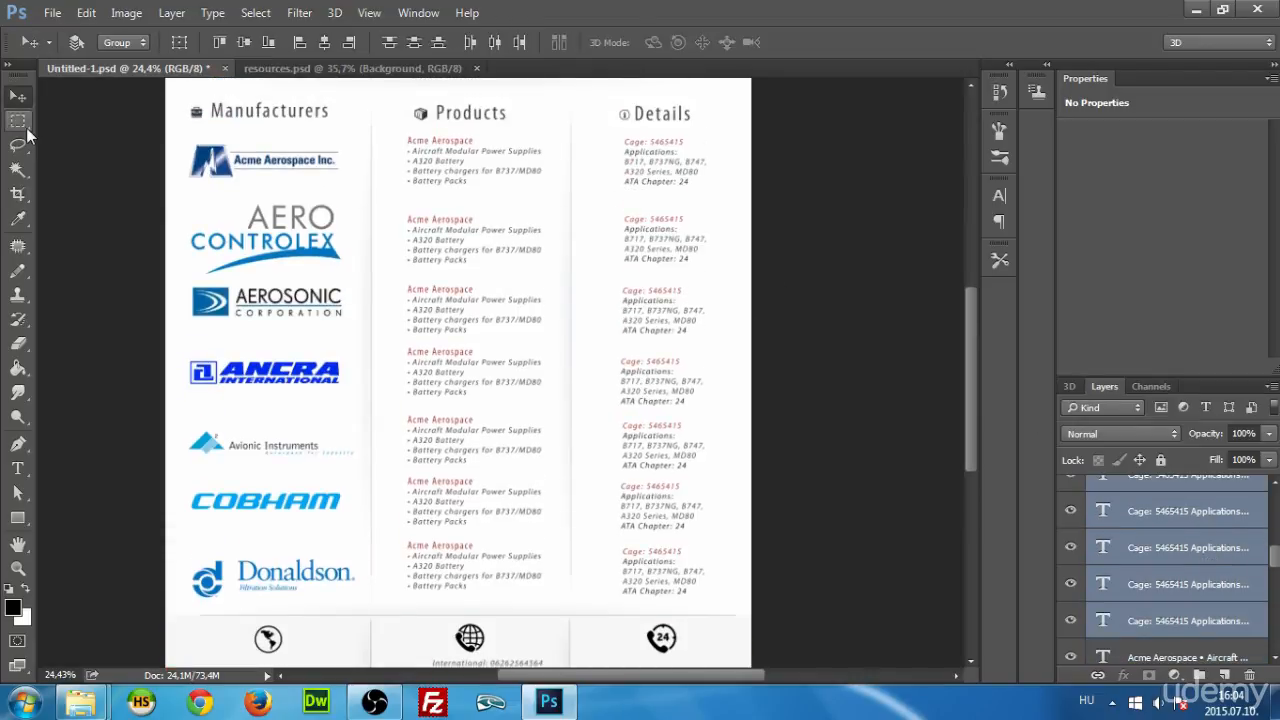
key("m")
left_click_drag(572, 134, 756, 604)
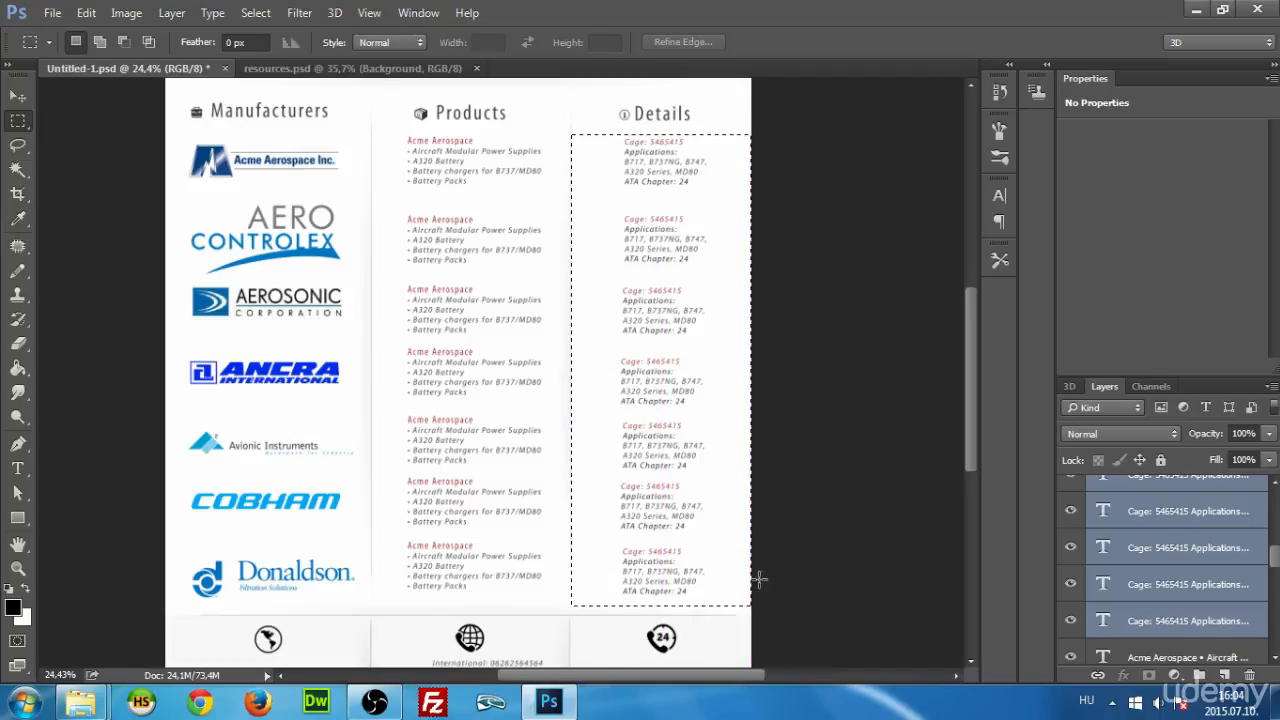
key("v")
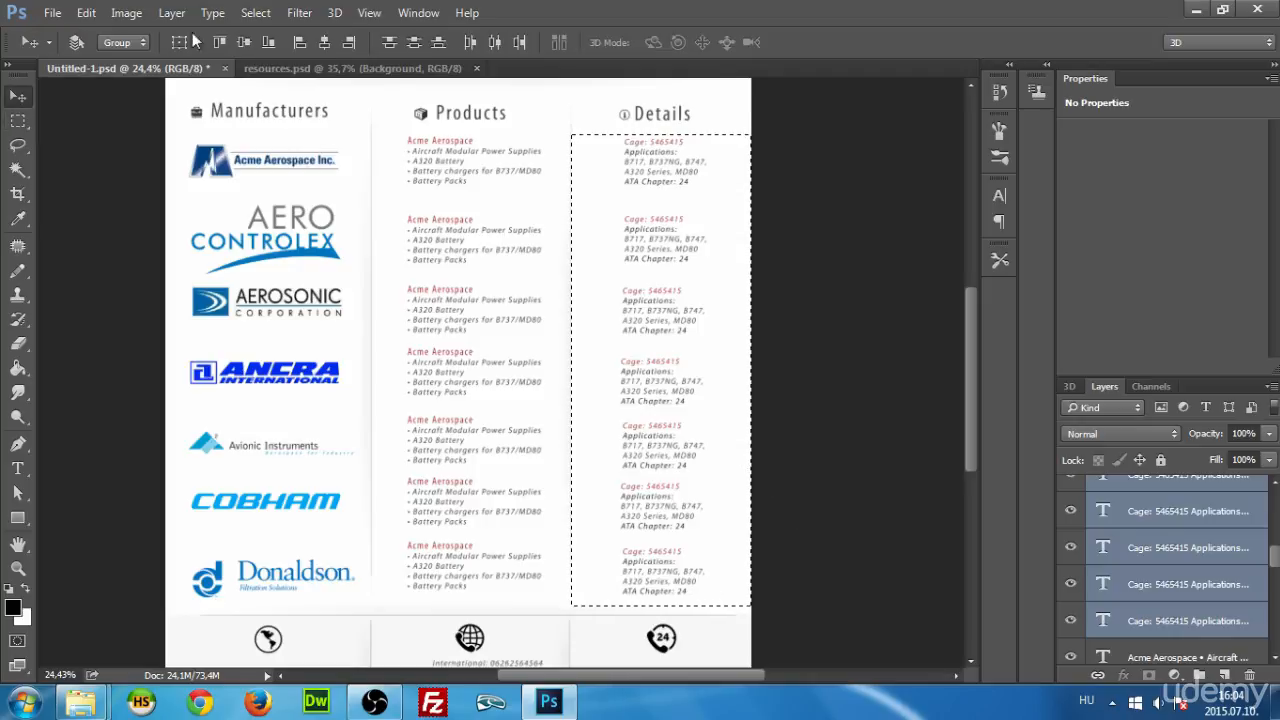
left_click(325, 43)
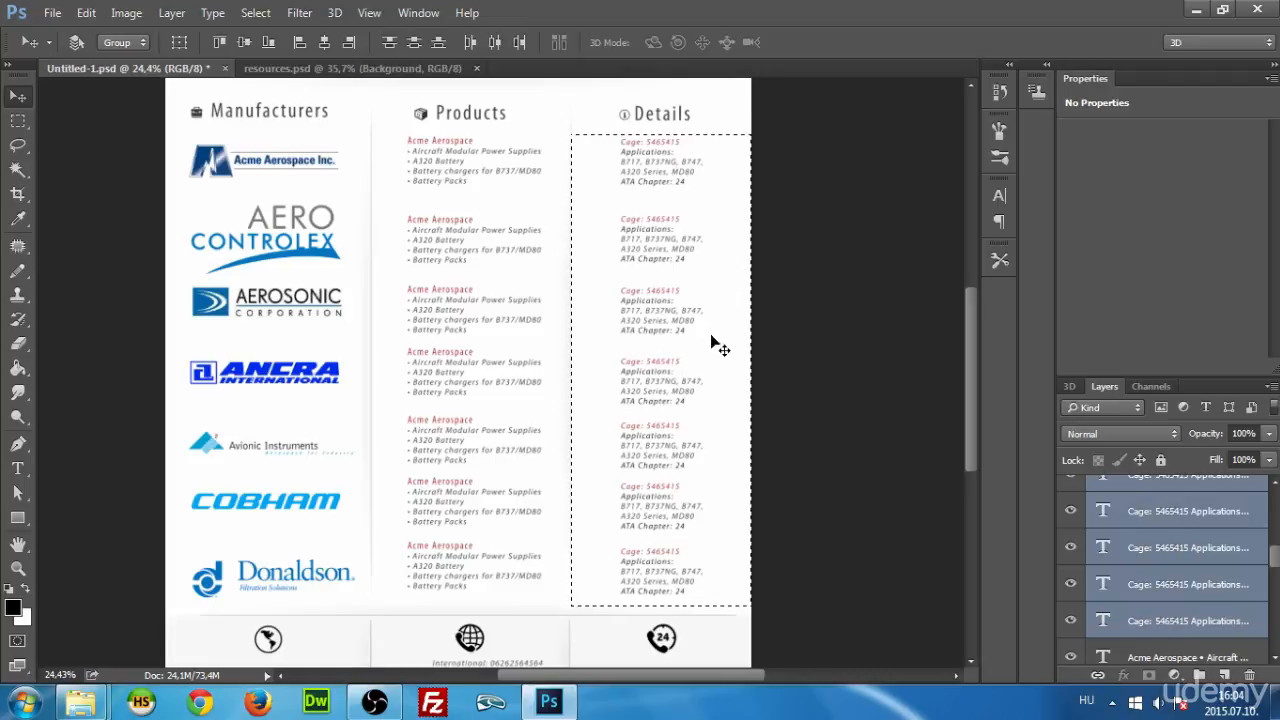
key("ctrl+d")
Try to move the Details block in the Ancra row up level with its product list.
scroll(689, 214, "up", 2)
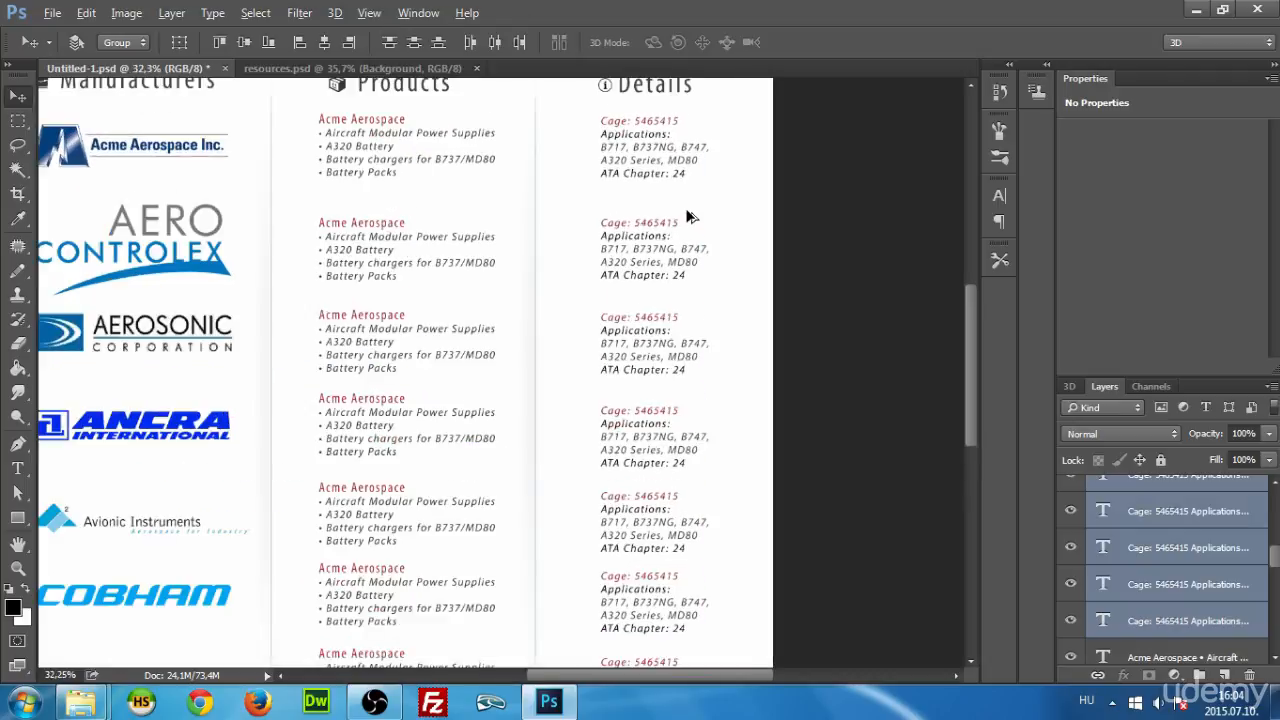
scroll(655, 335, "down", 1)
scroll(650, 325, "down", 2)
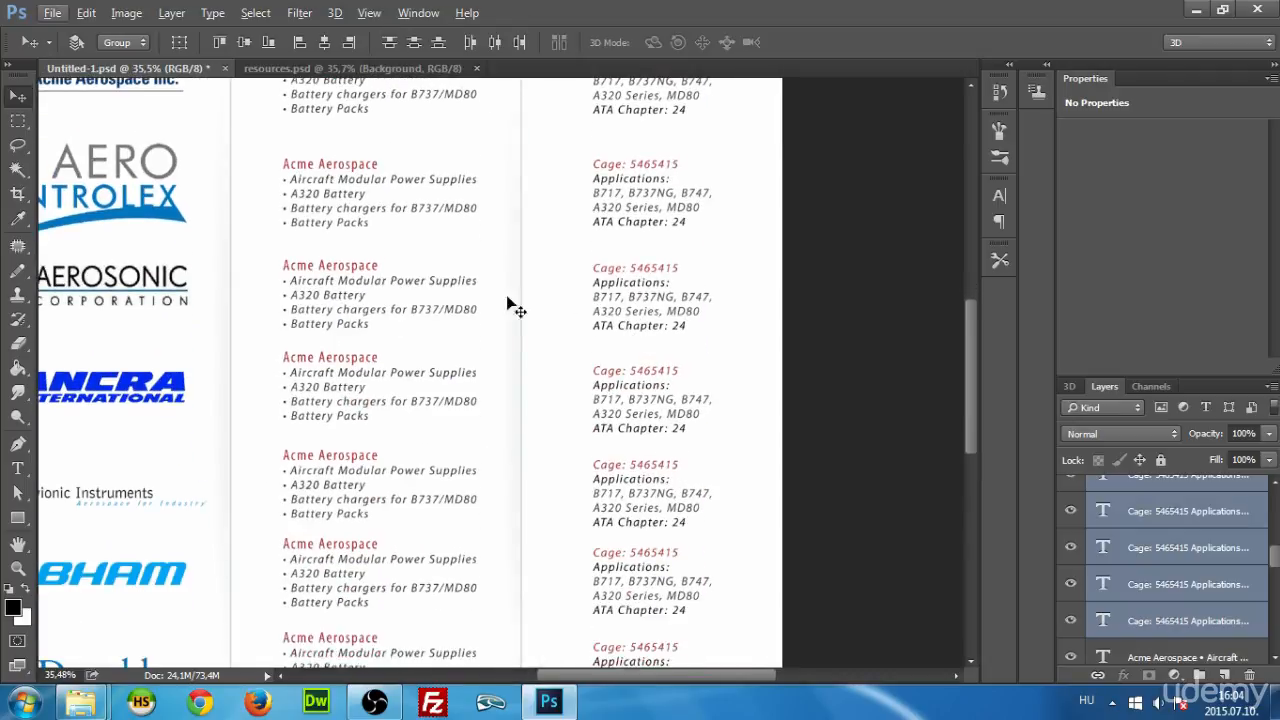
scroll(581, 347, "down", 1)
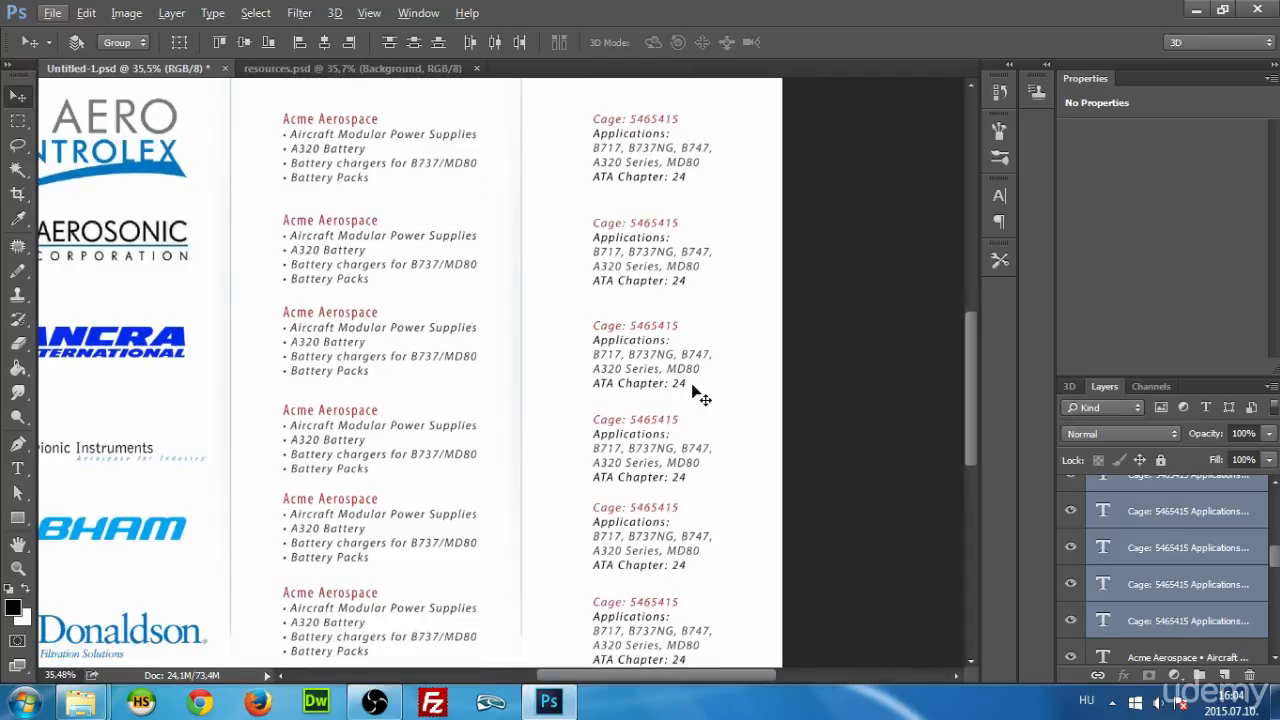
left_click_drag(660, 371, 656, 358)
left_click_drag(654, 353, 654, 364)
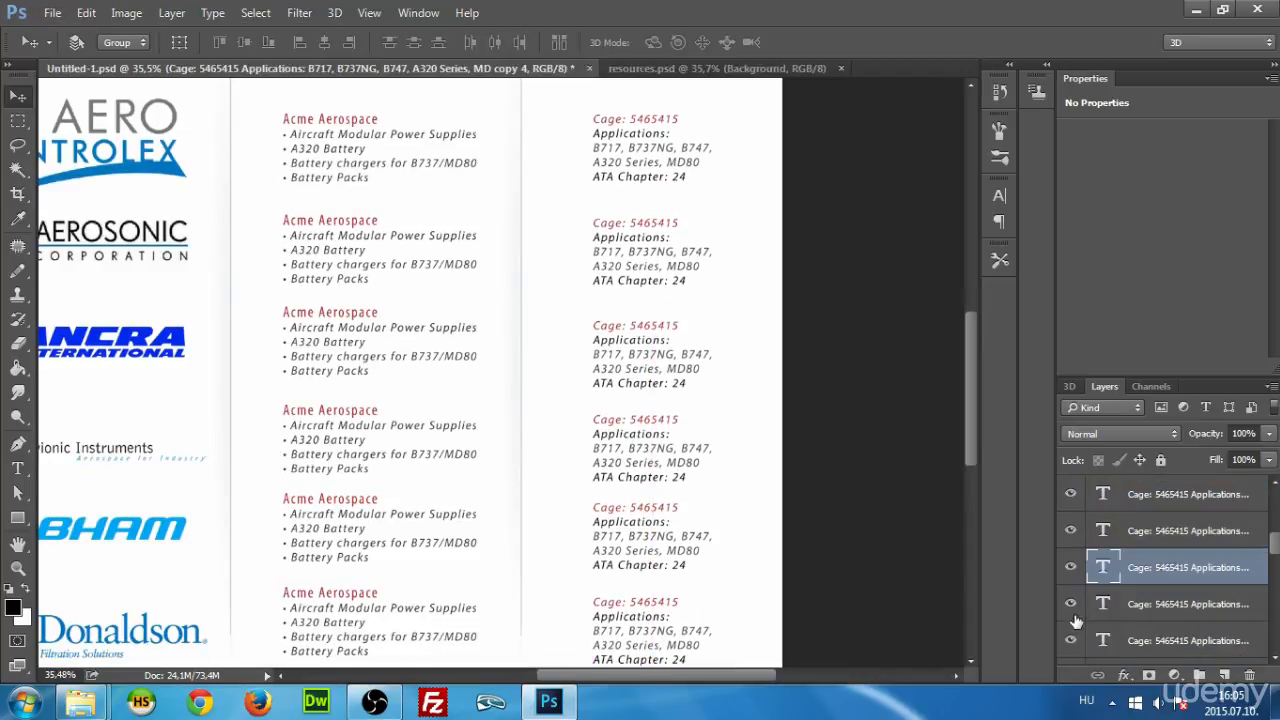
Identify the text layers of the Ancra and Avionic Instruments Details blocks and raise both level with their product lists.
left_click(1071, 604)
left_click(1071, 604)
left_click_drag(651, 375, 655, 375)
left_click(1071, 567)
left_click(1071, 567)
left_click(1071, 604)
left_click(1071, 604)
left_click(1088, 606)
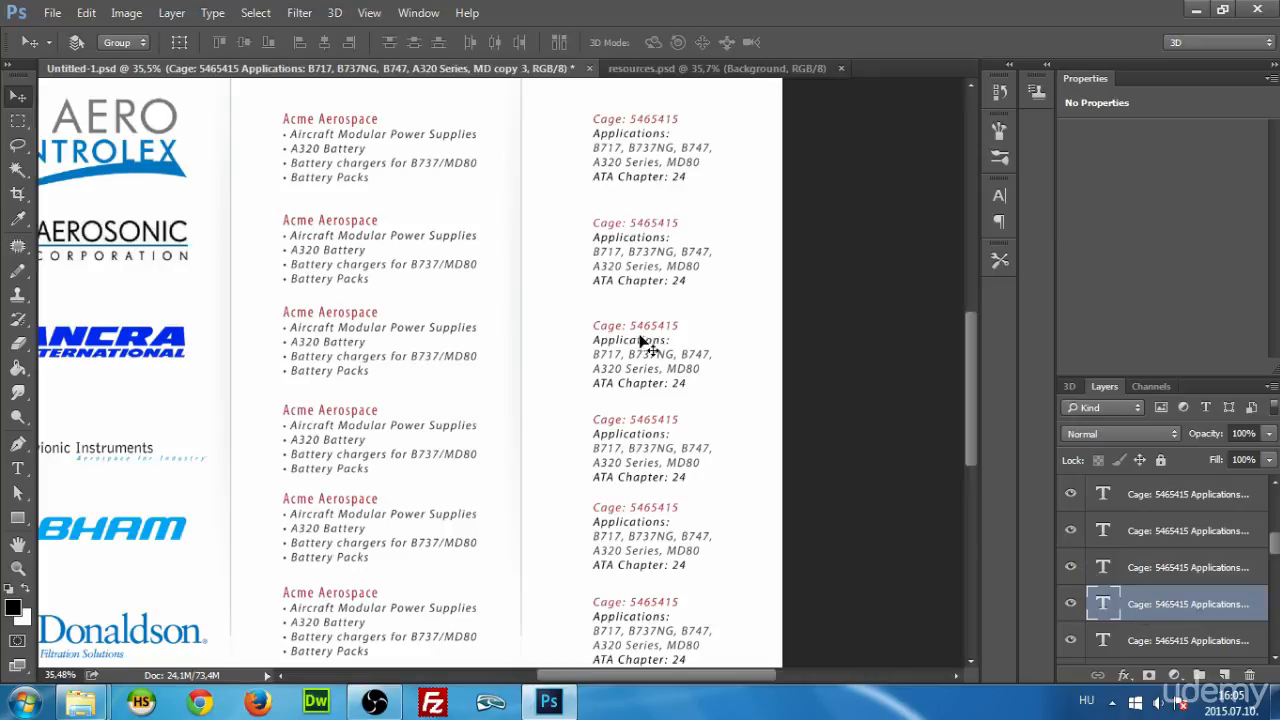
left_click_drag(642, 340, 651, 342)
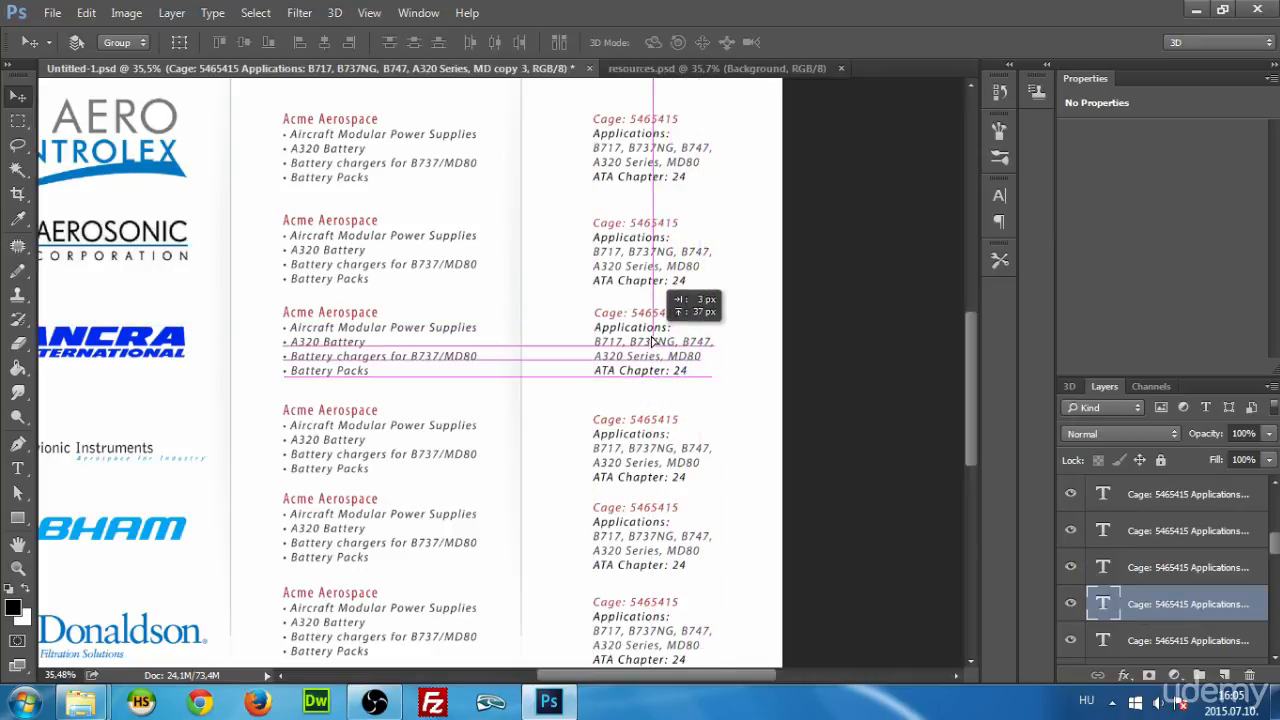
left_click_drag(651, 459, 654, 453)
Identify the text layer of the Cobham row's Details block by toggling layer visibility, and raise it level with its product list.
left_click(1146, 578)
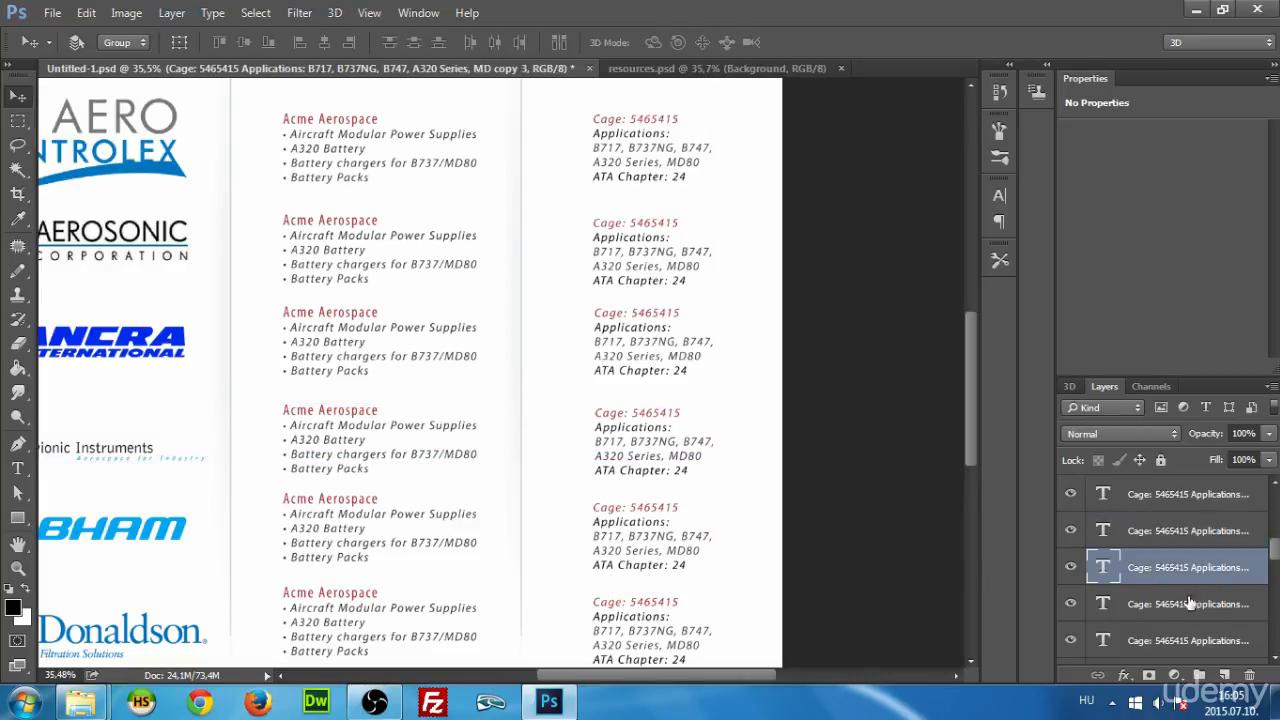
left_click(1070, 567)
left_click(1070, 567)
left_click(1148, 606)
left_click(1071, 604)
left_click(1071, 604)
scroll(1093, 583, "up", 2)
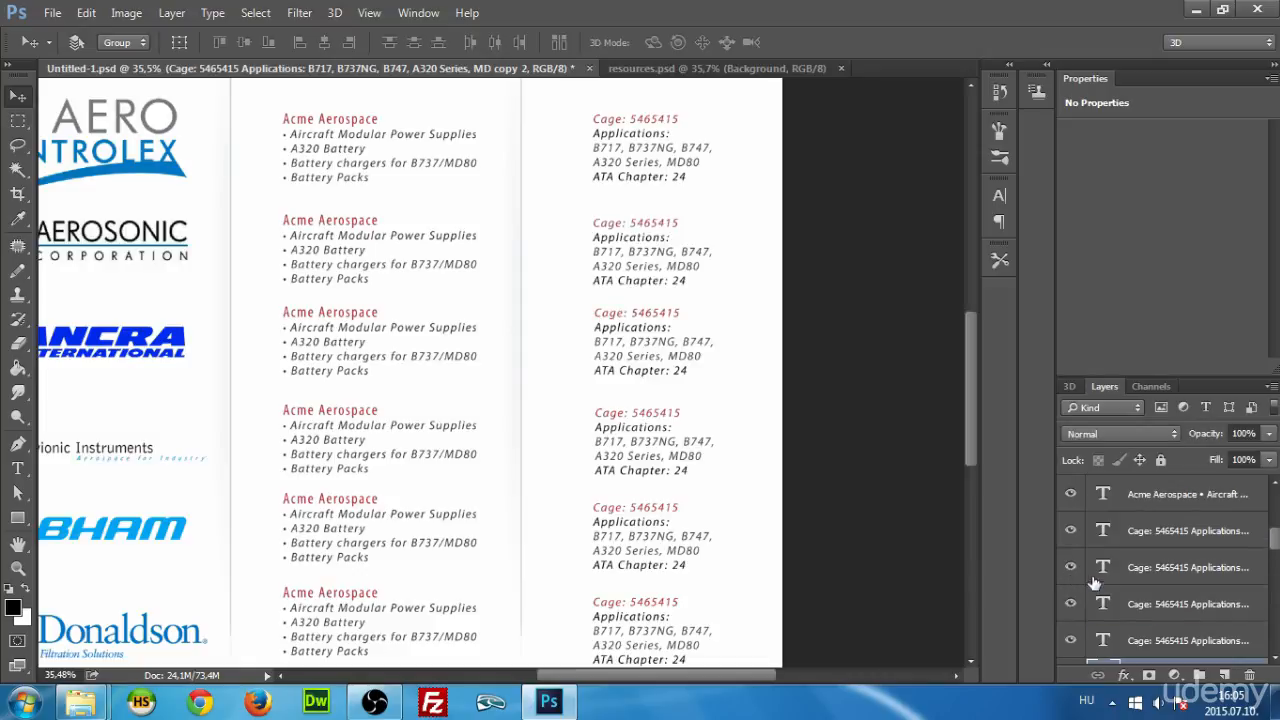
left_click(1071, 530)
left_click(1071, 530)
left_click(1071, 567)
left_click(1071, 567)
scroll(727, 560, "down", 3)
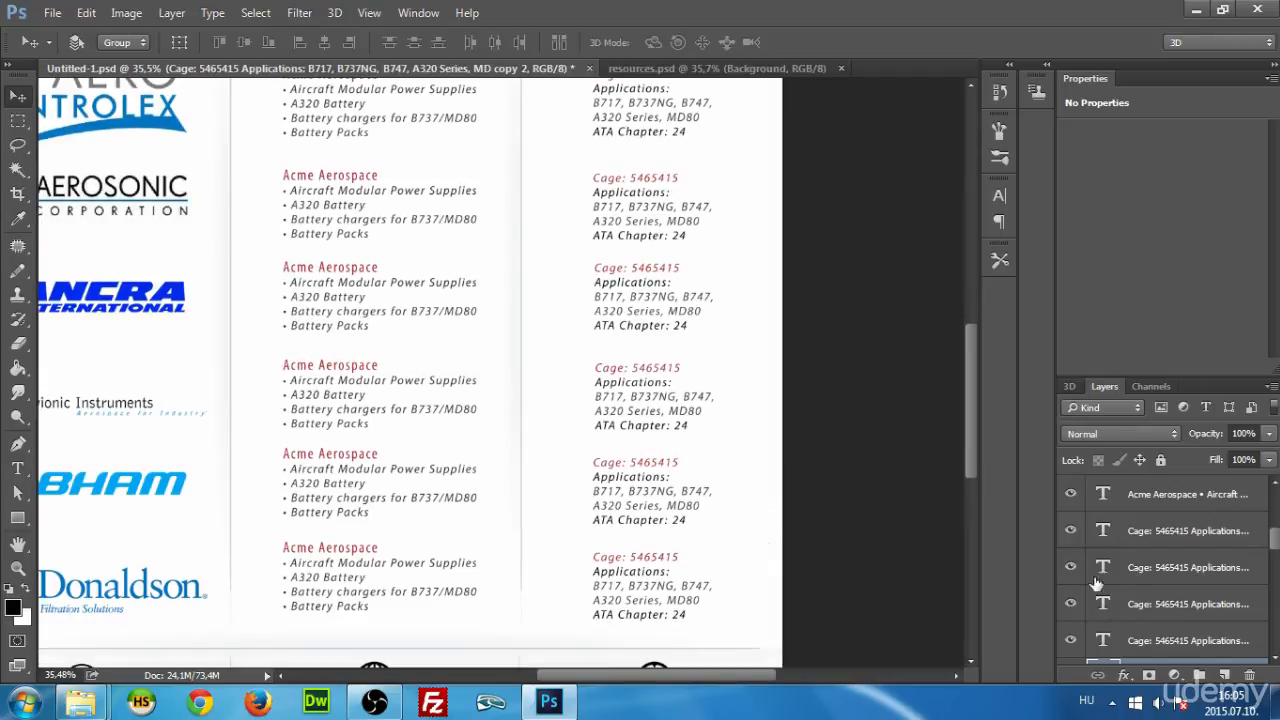
left_click(1066, 572)
left_click(1071, 567)
left_click(1068, 604)
left_click(1068, 604)
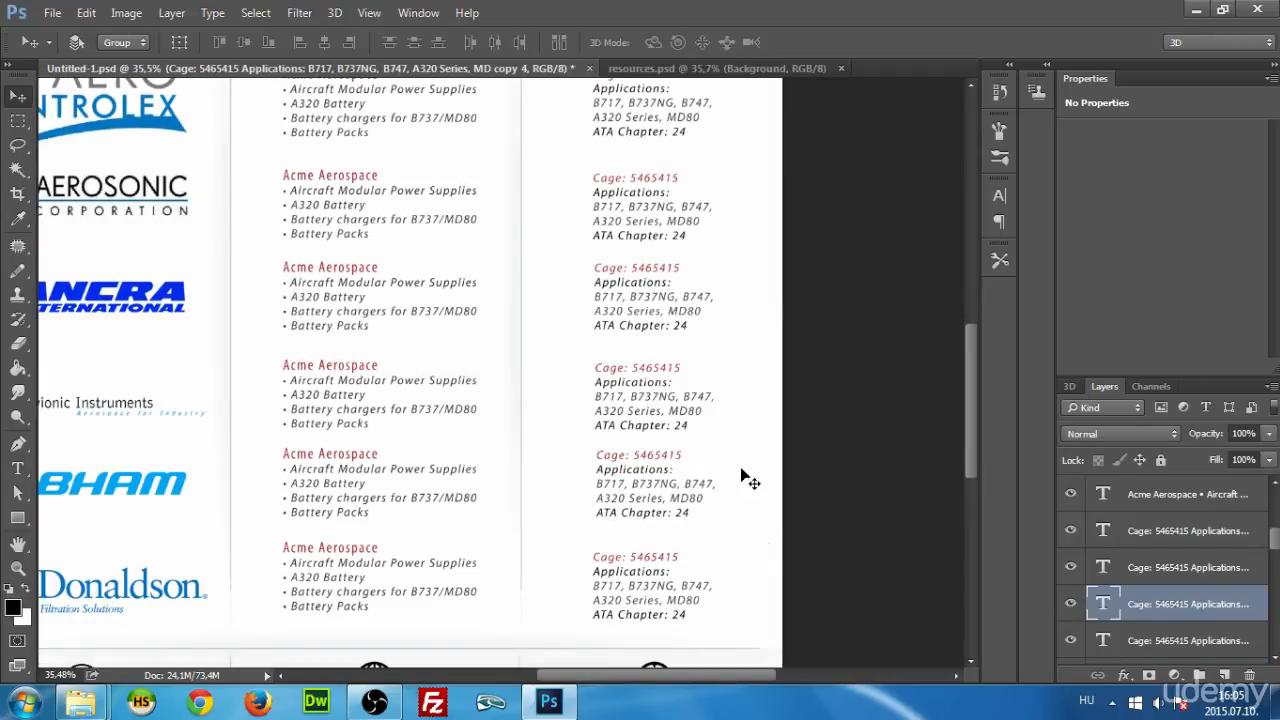
Identify the text layer of the Donaldson row's Details block and raise it nearly level with its product list.
scroll(551, 606, "down", 3)
left_click(1071, 640)
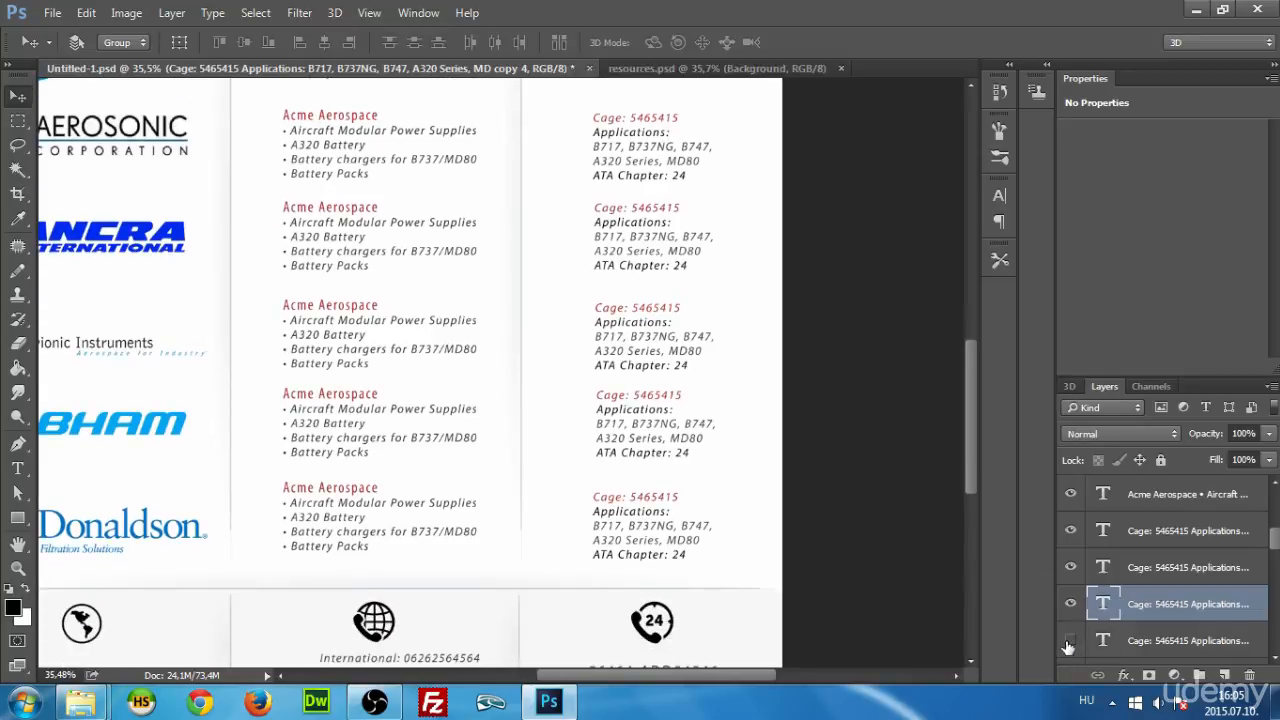
left_click(1071, 640)
left_click(1071, 494)
left_click(1071, 494)
scroll(1138, 580, "up", 2)
scroll(1138, 580, "down", 2)
left_click(1071, 530)
left_click(1071, 530)
left_click_drag(617, 528, 618, 519)
scroll(1130, 548, "down", 1)
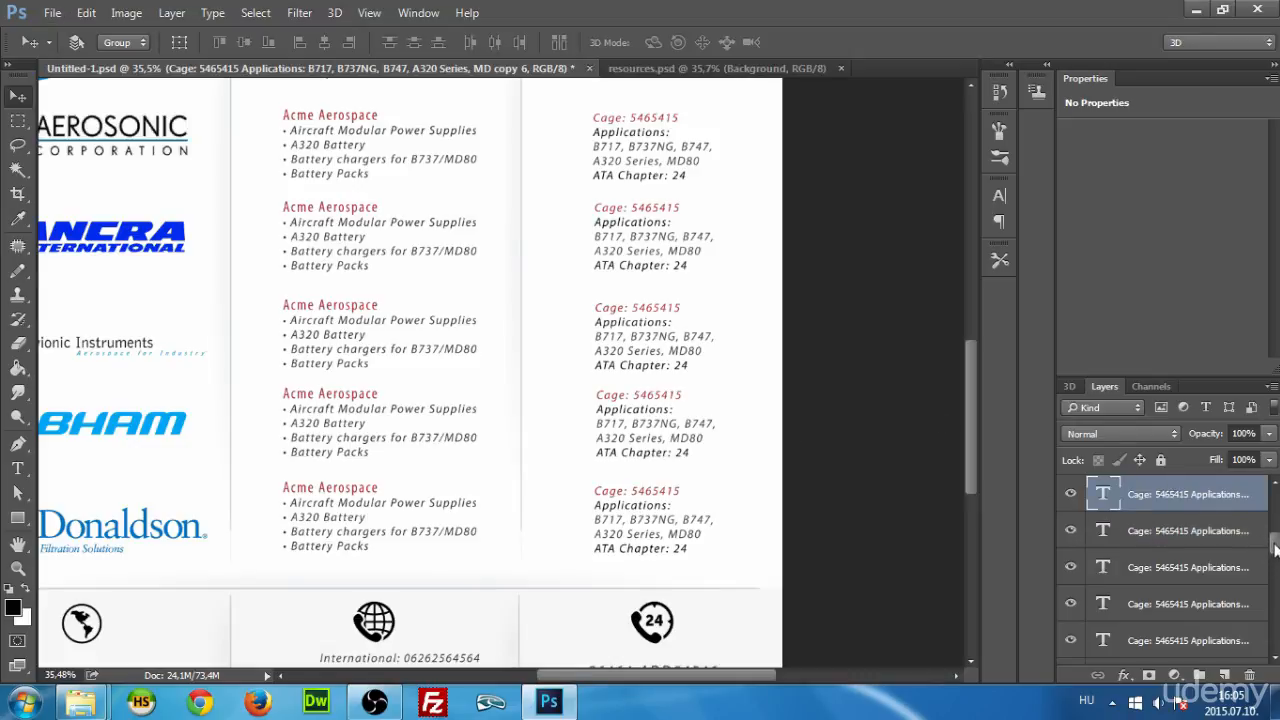
Make the Layers panel taller so that more of the layer stack shows at once.
left_click_drag(1275, 548, 1275, 504)
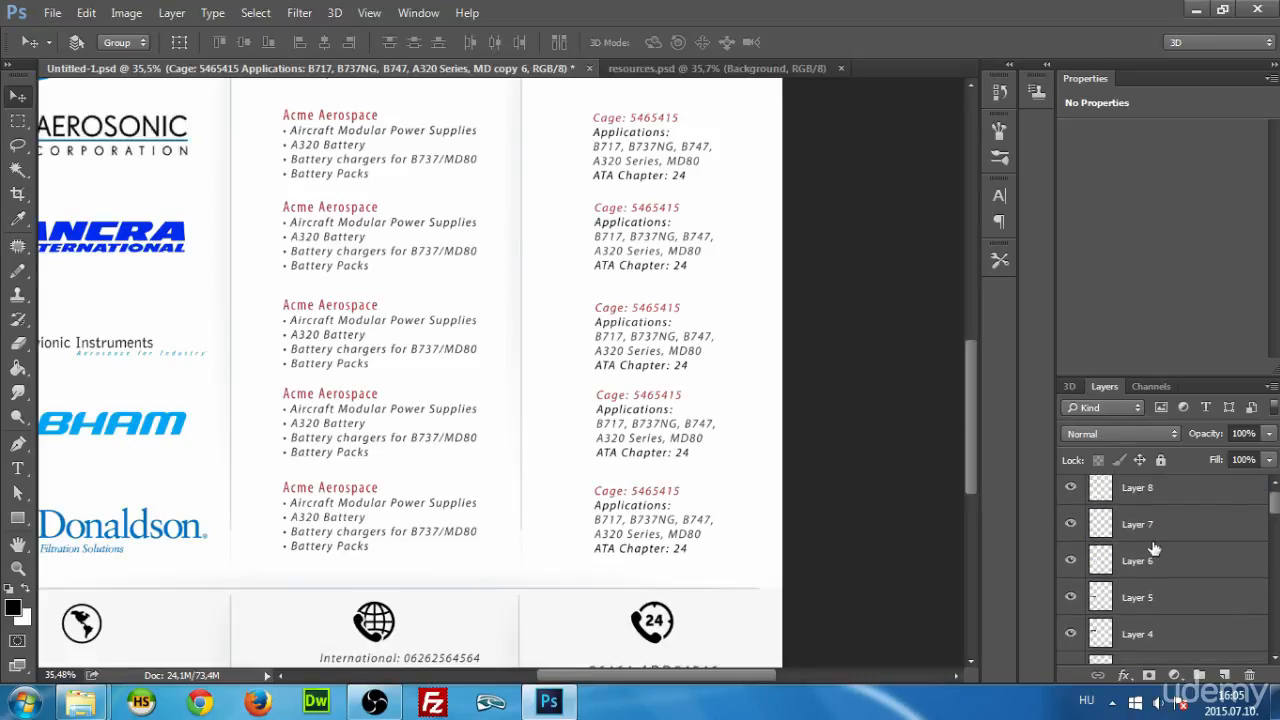
scroll(1236, 567, "up", 1)
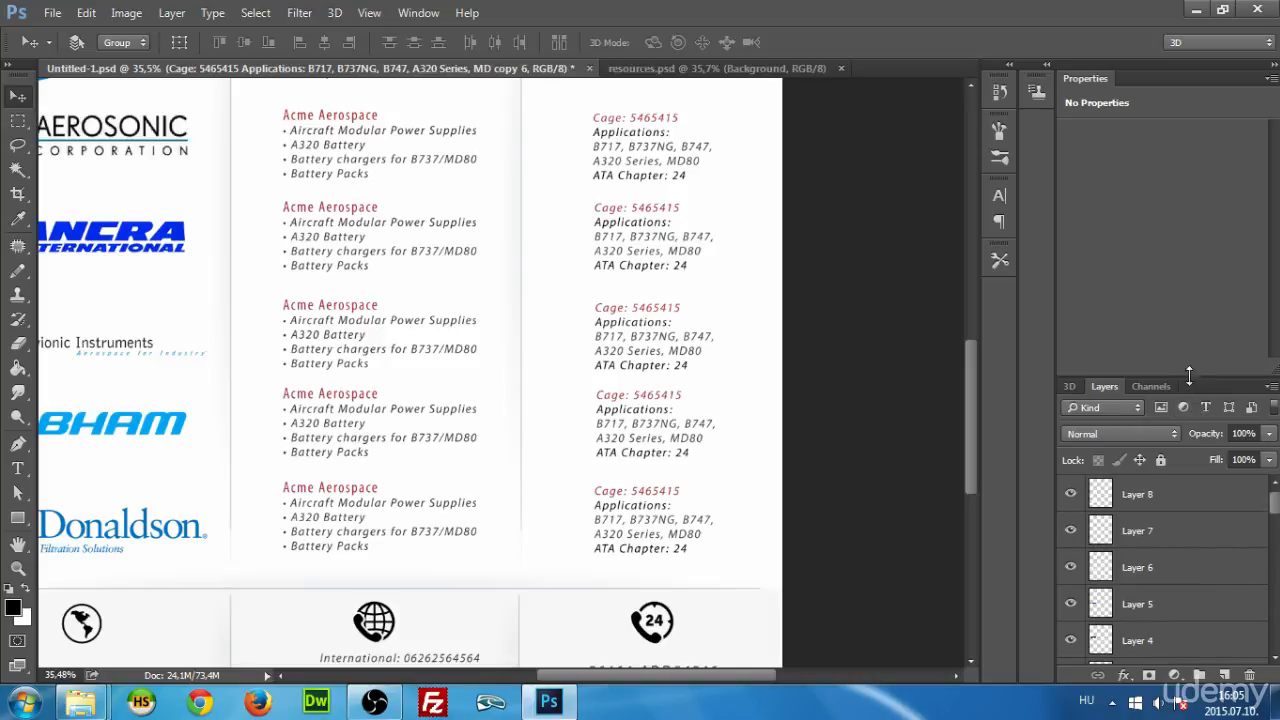
left_click_drag(1191, 376, 1158, 216)
scroll(1232, 455, "down", 8)
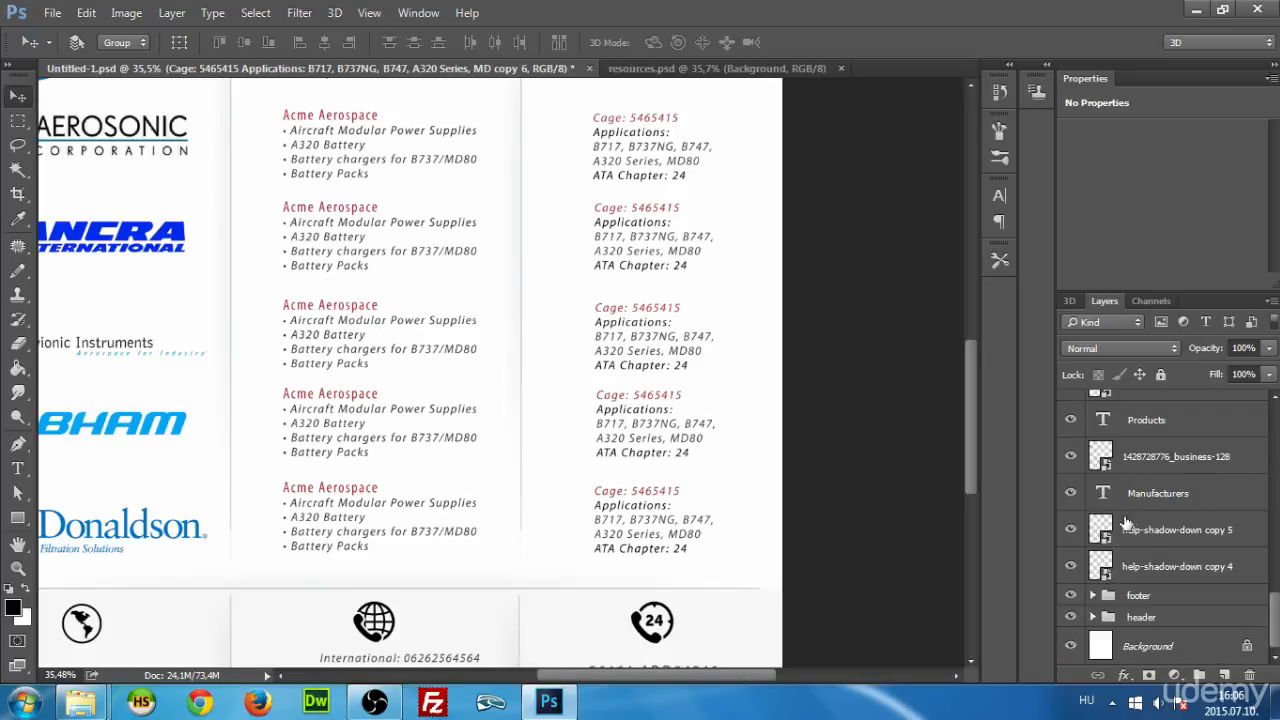
Group the help-shadow-down copy 4 and copy 5 layers and name the group content separators.
left_click(1213, 527)
left_click(1178, 572)
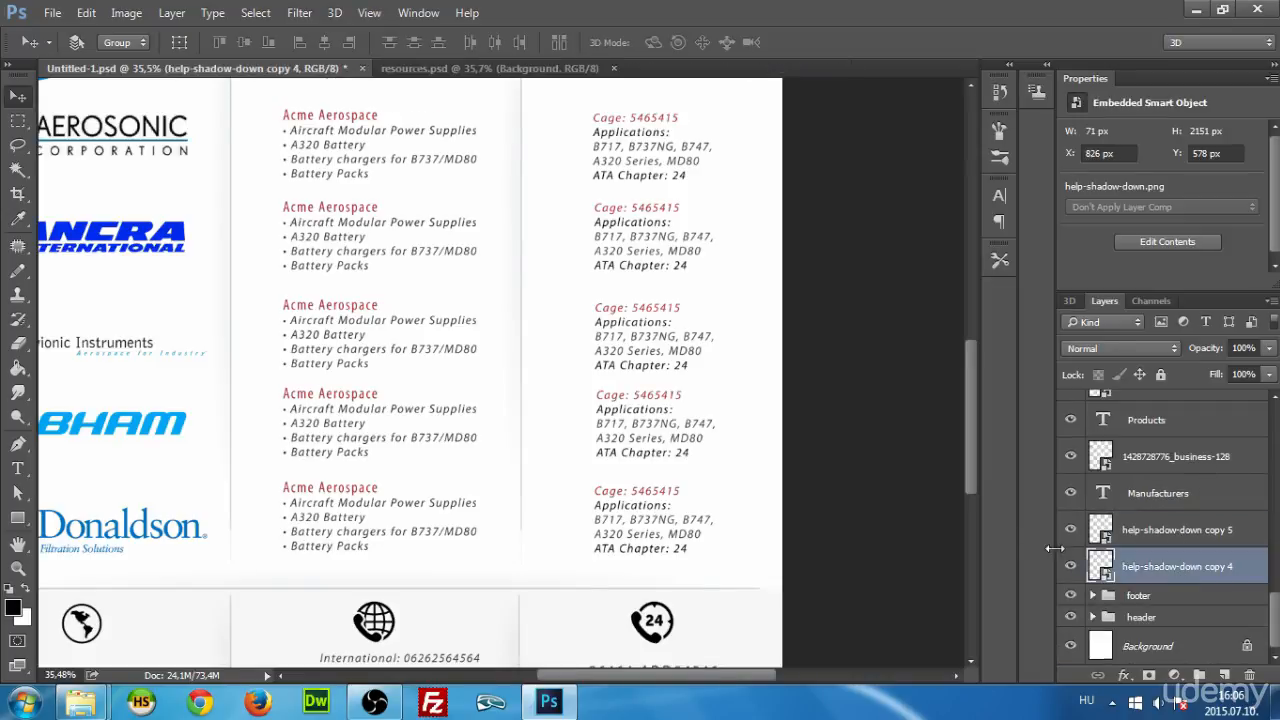
left_click(1163, 537)
left_click(1168, 572, "shift")
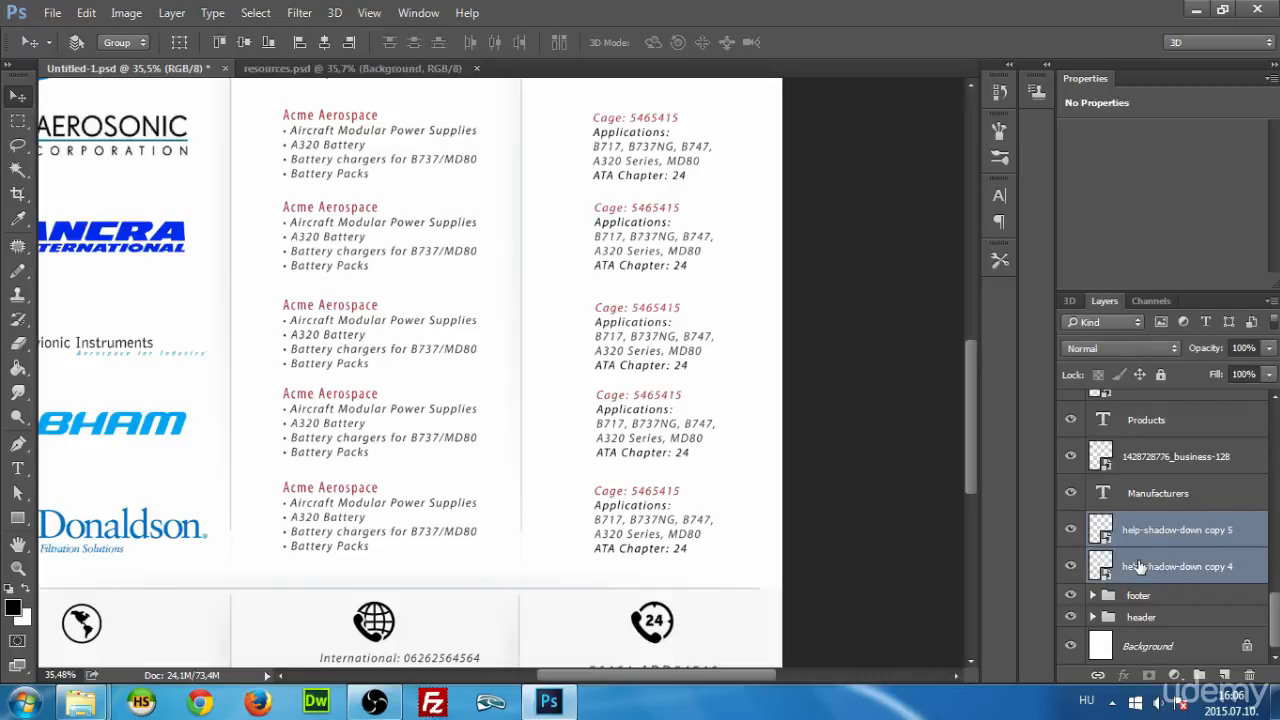
key("ctrl+g")
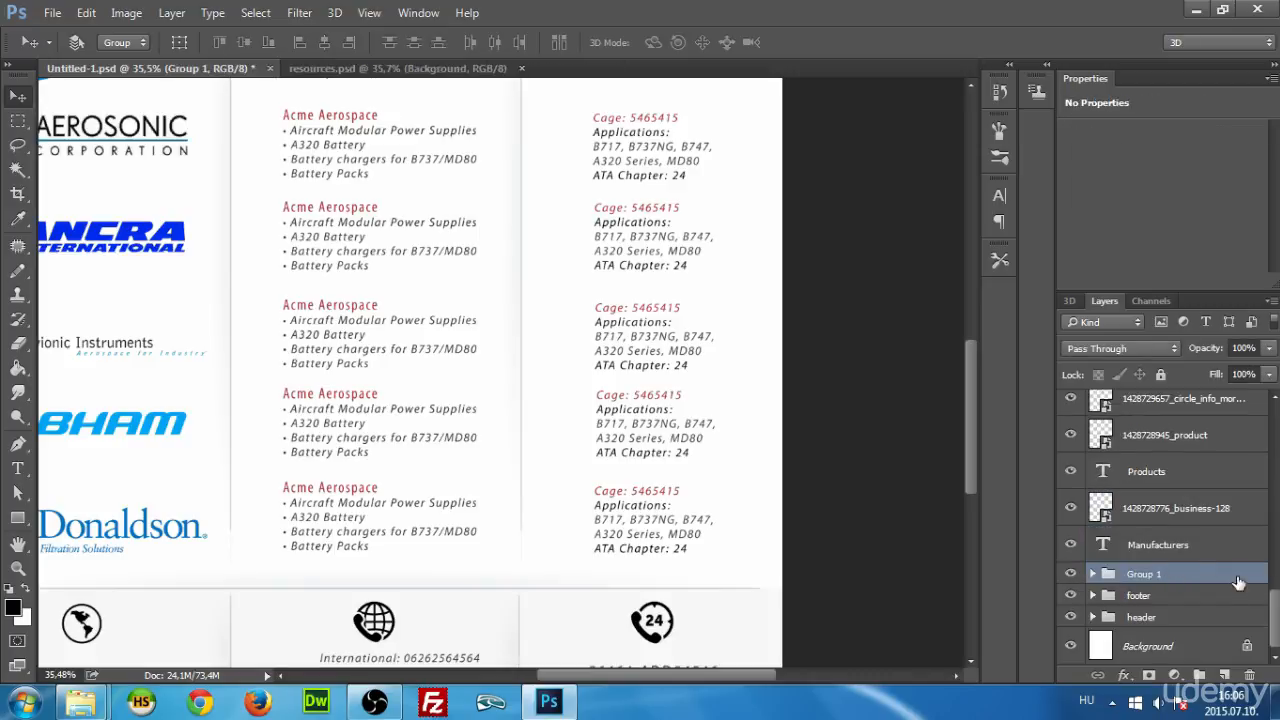
double_click(1168, 574)
type("content separators")
left_click(1160, 539)
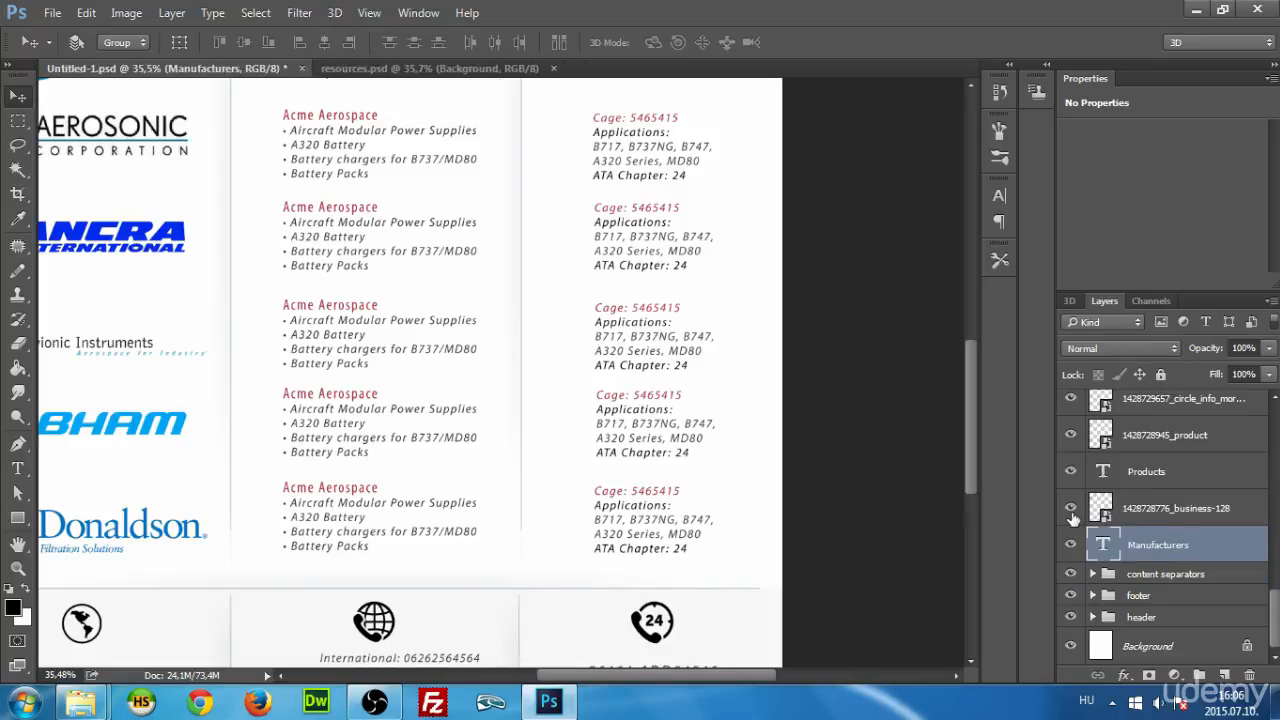
Identify the column heading layers by toggling the visibility of the business icon, product icon and Products title layers.
left_click_drag(969, 428, 972, 349)
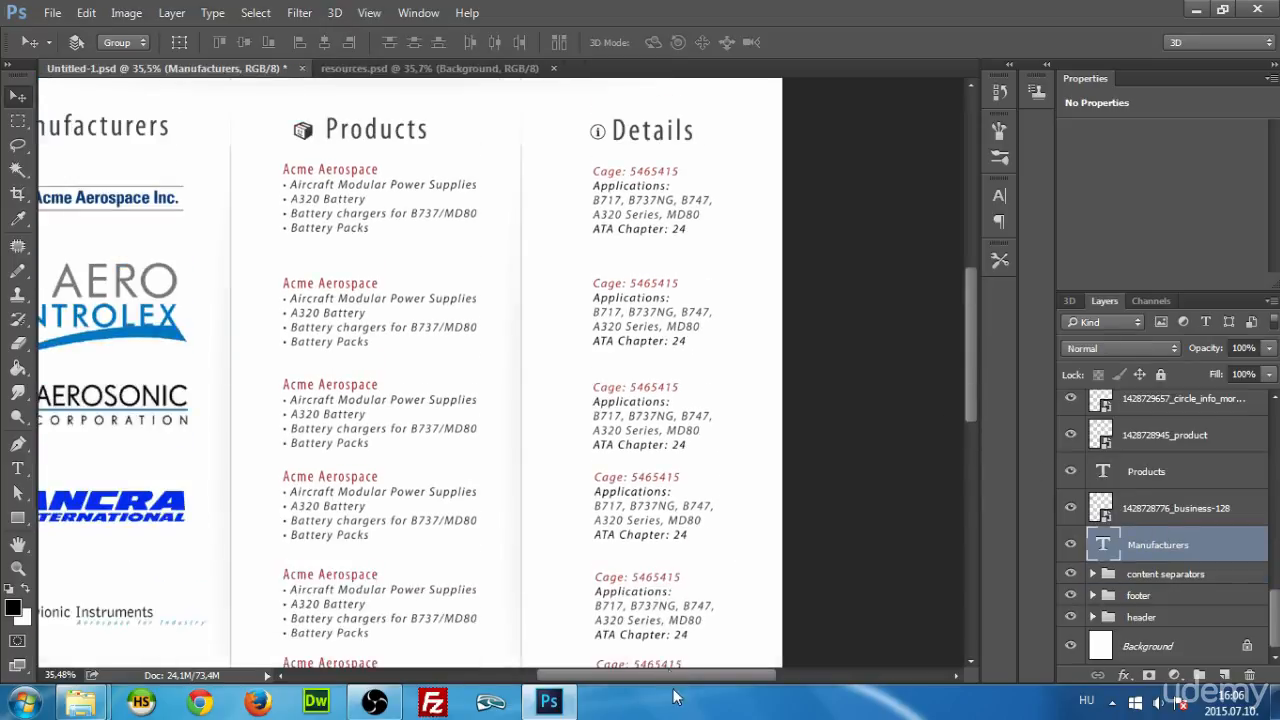
mouse_move(678, 676)
left_mouse_down()
mouse_move(643, 676)
mouse_move(654, 676)
left_mouse_up()
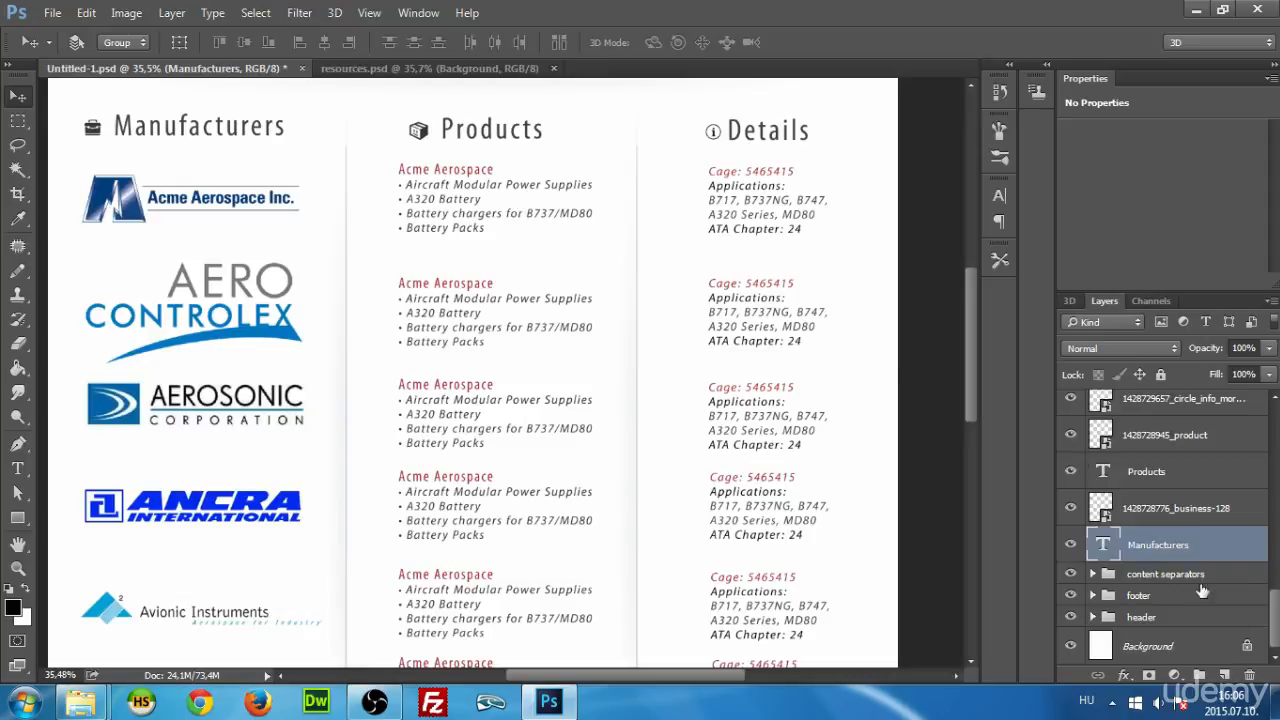
left_click(1071, 508)
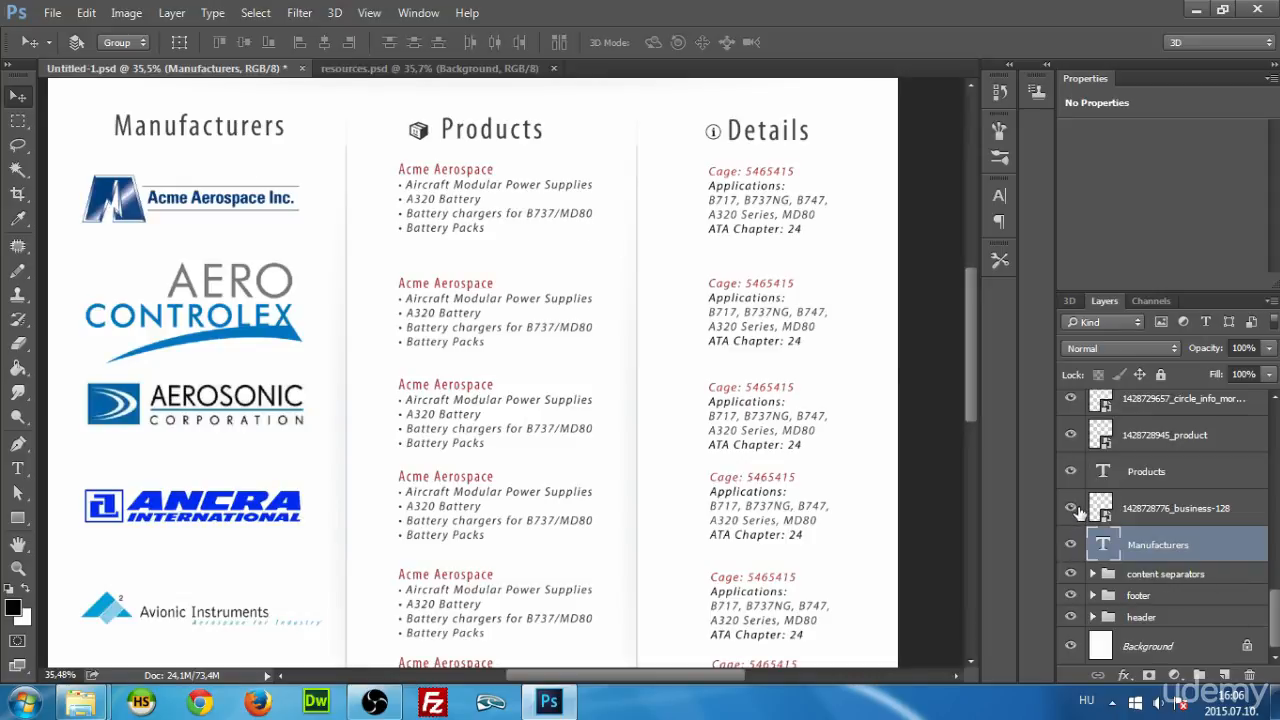
left_click(1181, 510)
left_click(1163, 541, "shift")
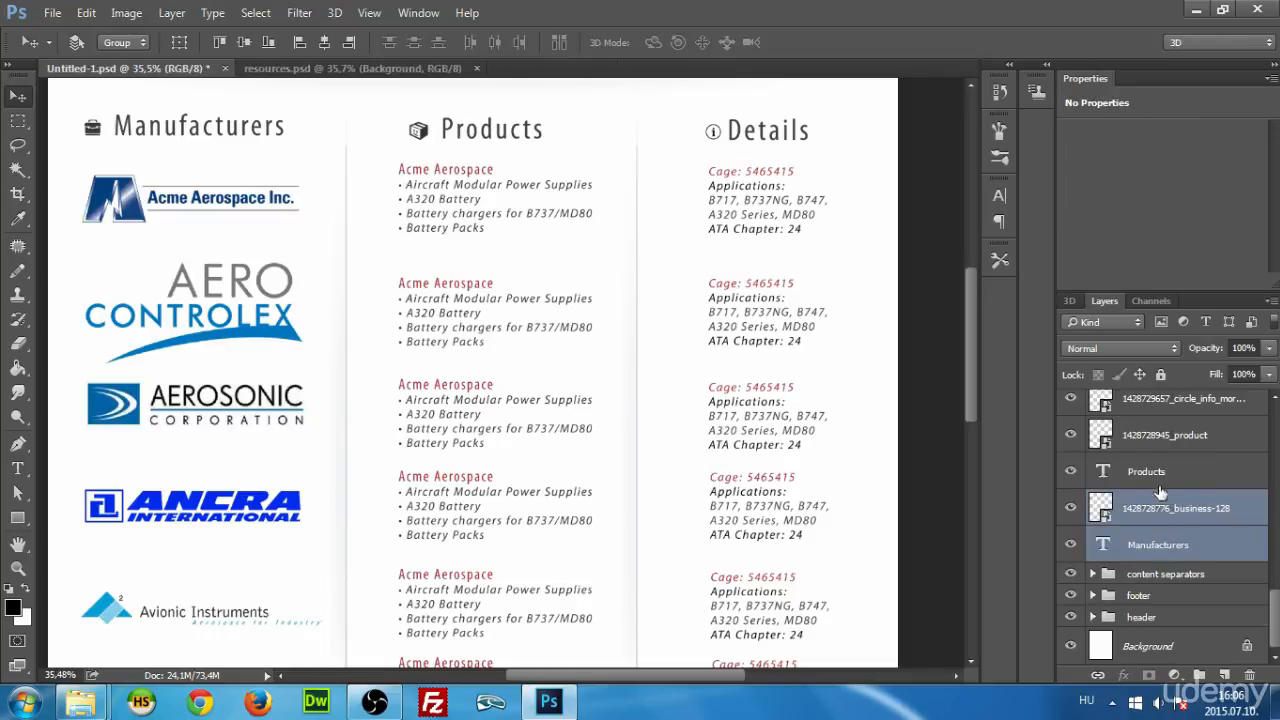
left_click(1071, 435)
left_click(1071, 471)
left_click(1071, 471)
left_click(1071, 435)
Group the six column heading text and icon layers from Details down to Manufacturers as titles & icons.
scroll(1204, 500, "up", 1)
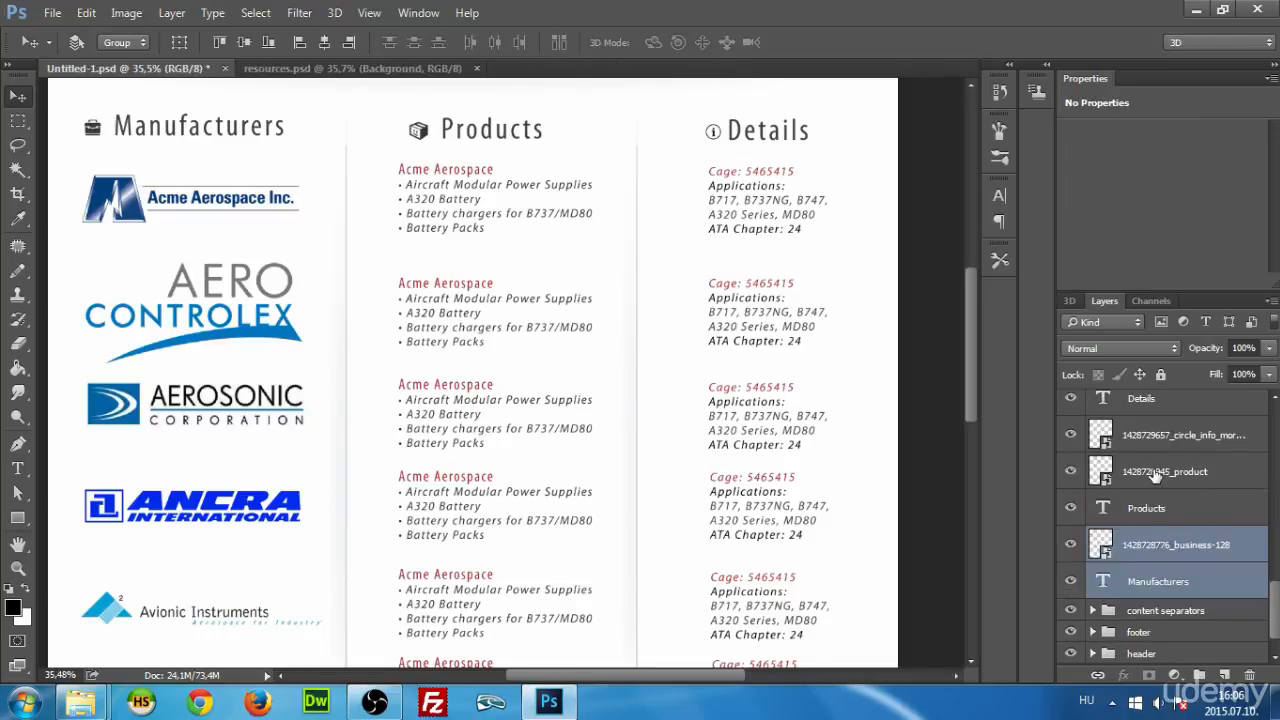
scroll(1158, 477, "up", 1)
left_click(1166, 430, "shift")
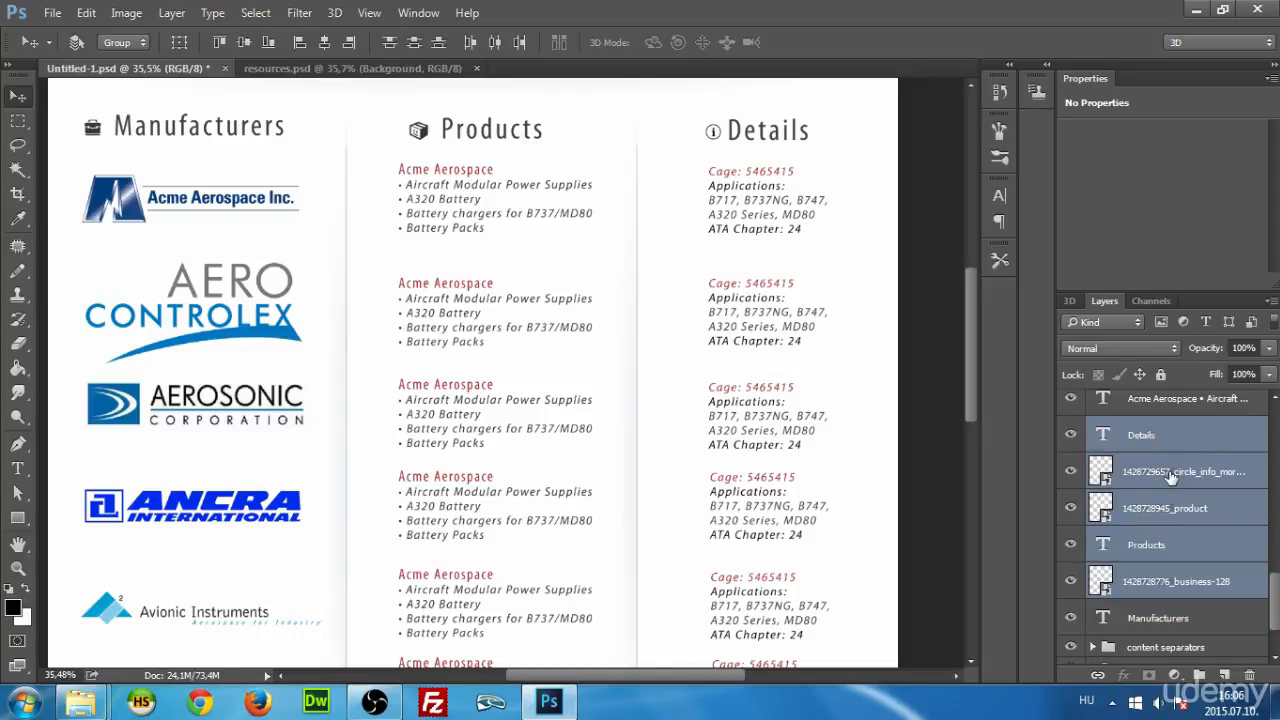
left_click(1198, 615, "shift")
key("alt")
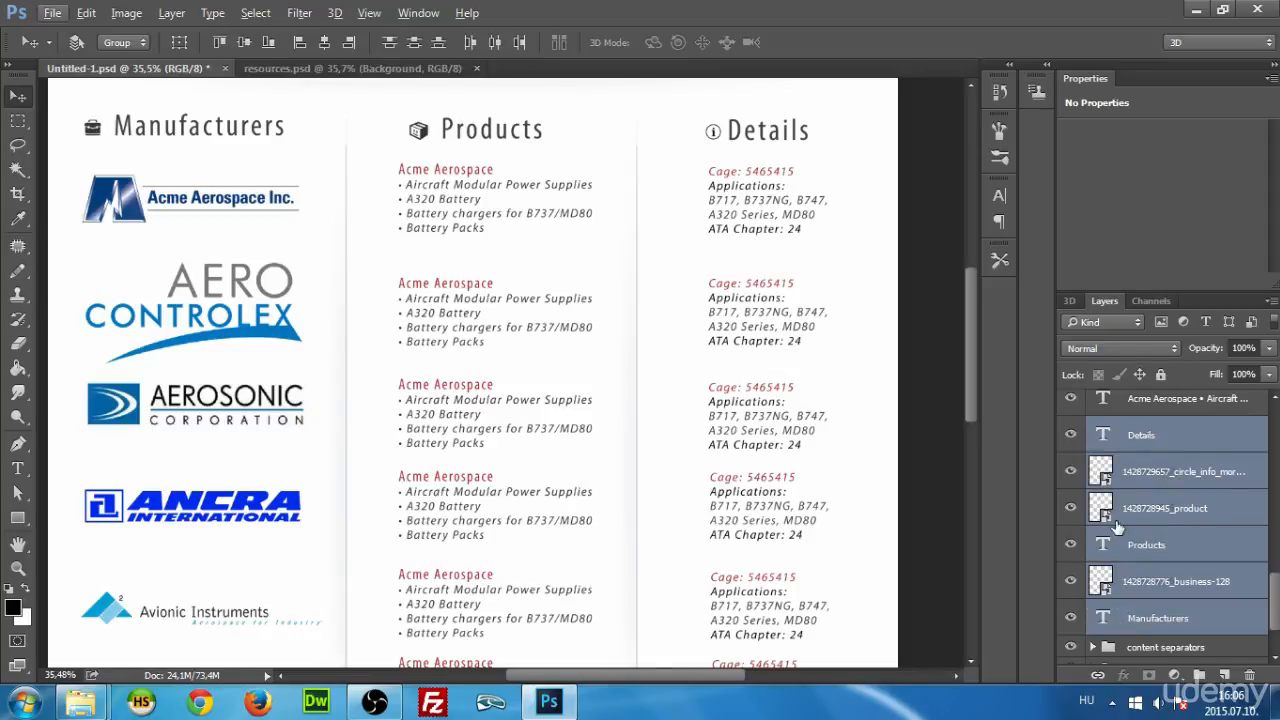
key("ctrl+g")
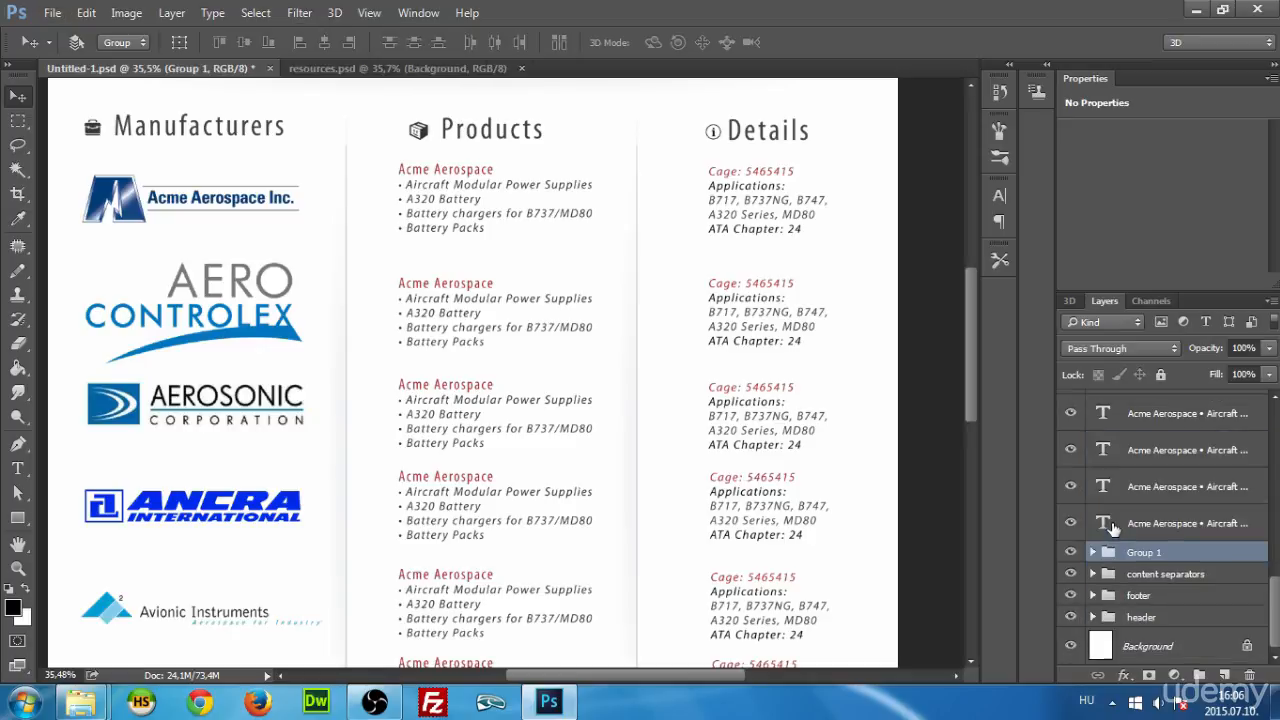
double_click(1143, 553)
type("titles & icons")
left_click(1268, 552)
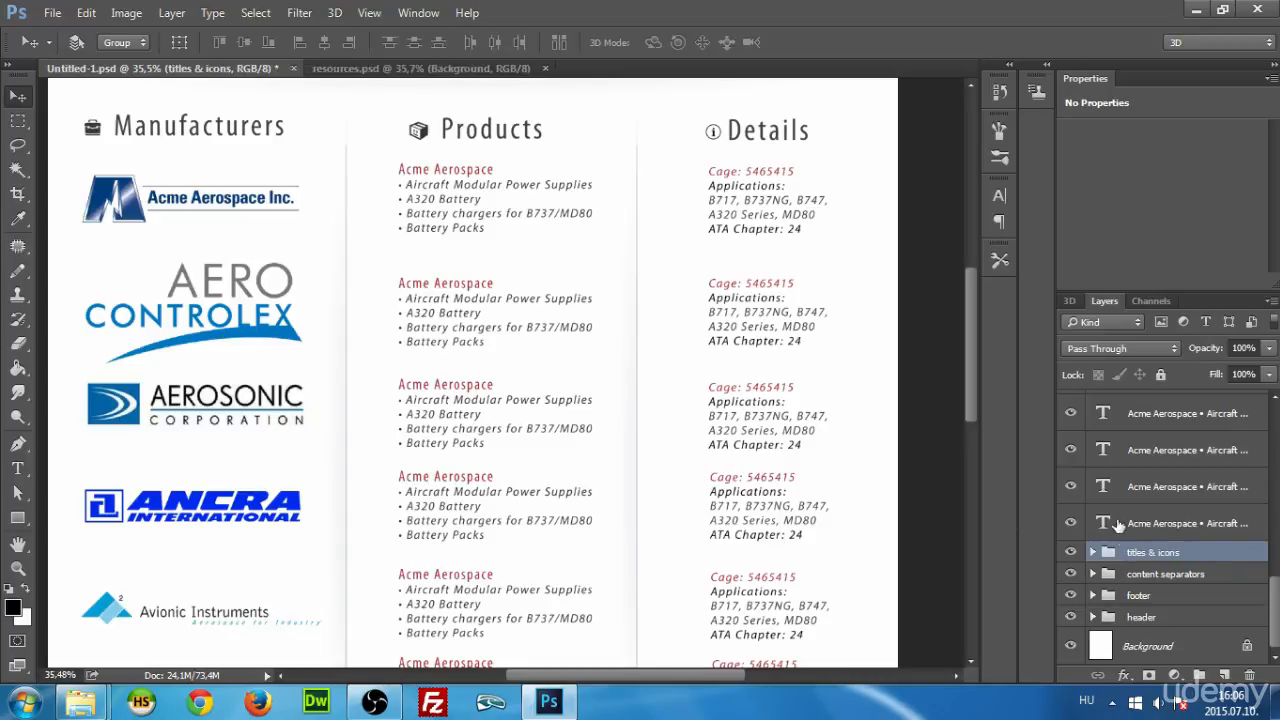
Move the stray Acme Aerospace text layer below the Cage text layers, next to the other product list layers.
left_click(1070, 522)
left_click(1070, 522)
scroll(1165, 520, "up", 5)
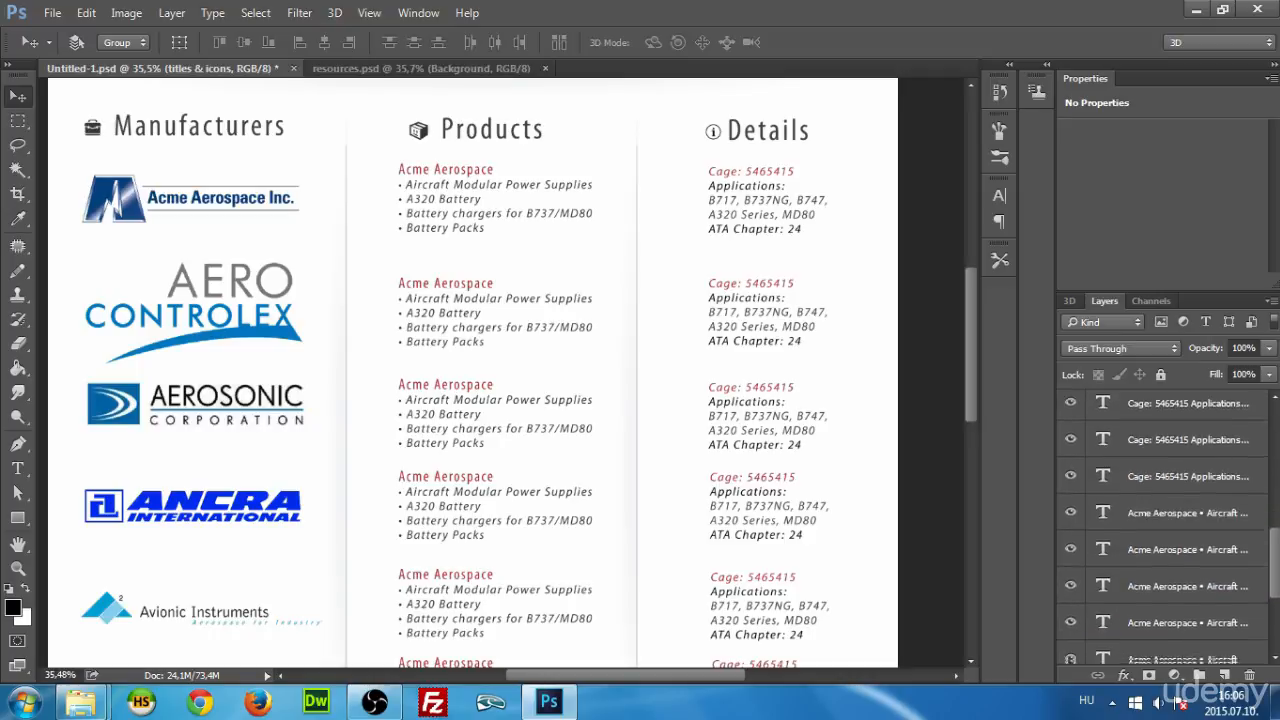
scroll(1165, 520, "up", 4)
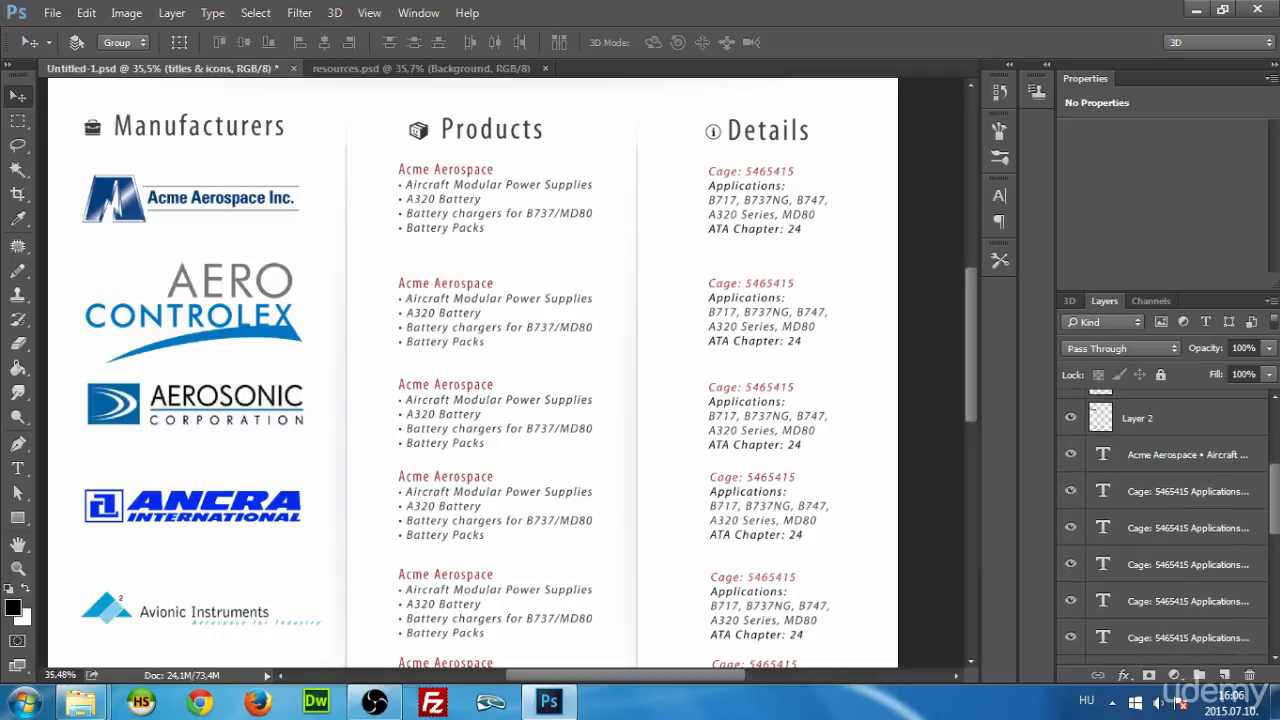
left_click_drag(1155, 455, 1236, 552)
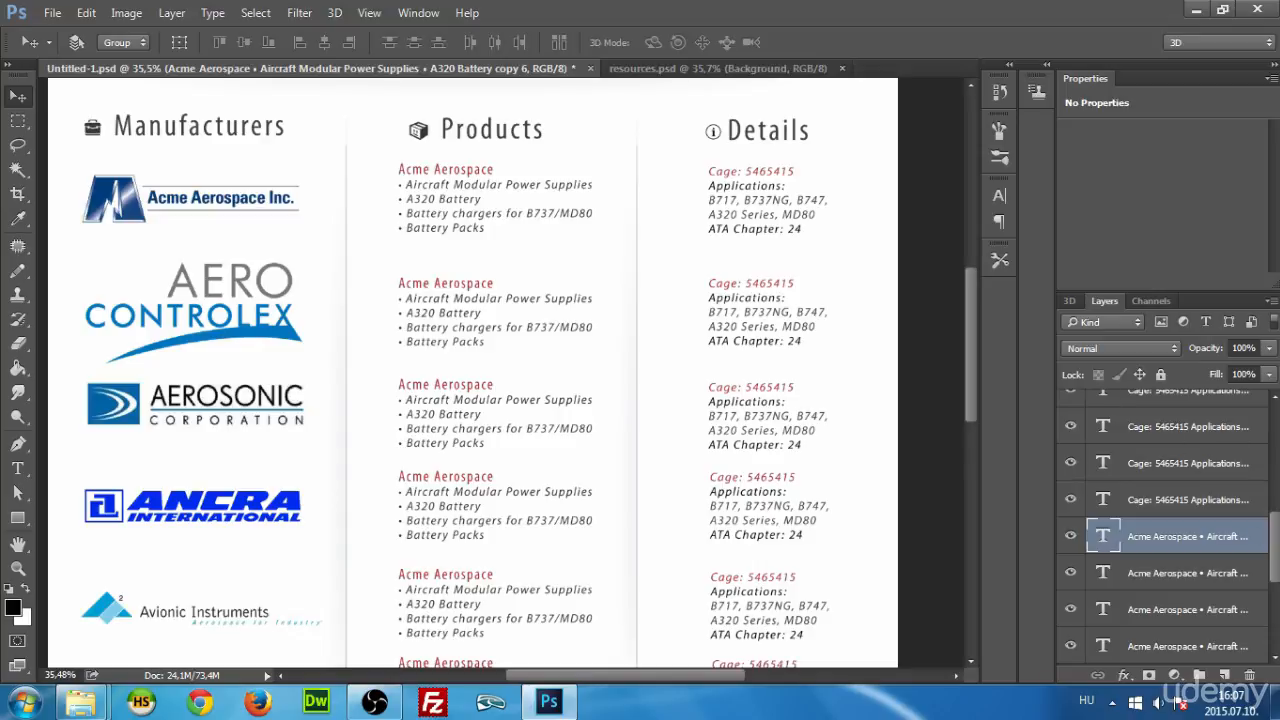
Group all the Acme Aerospace product list text layers and name the group Products.
scroll(1270, 553, "down", 3)
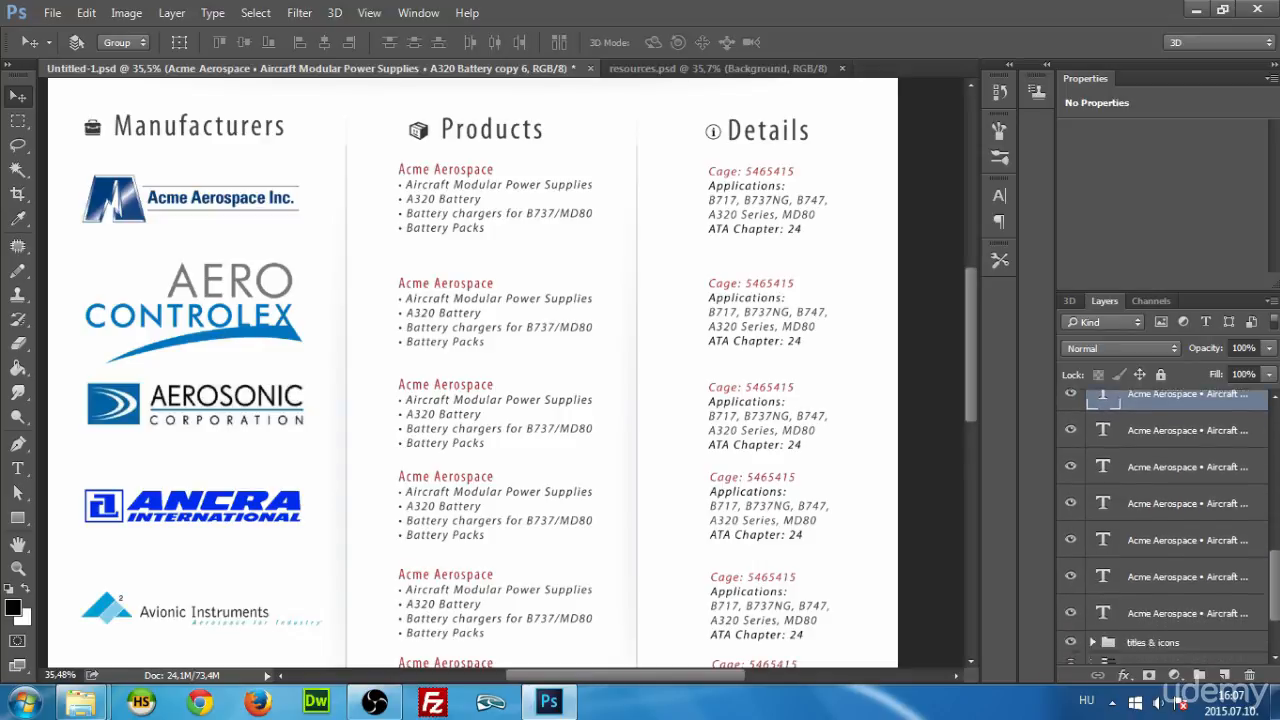
left_click(1197, 620)
scroll(1240, 566, "up", 2)
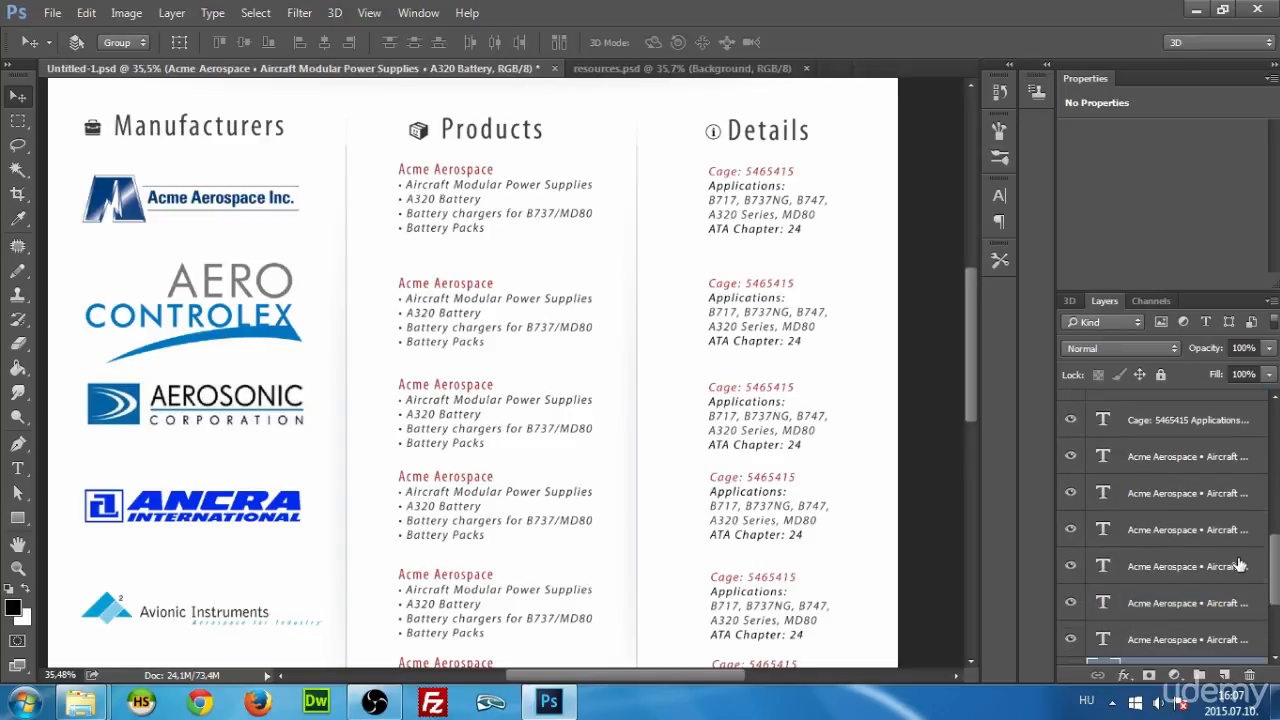
left_click(1171, 437, "shift")
left_click(1169, 436, "ctrl")
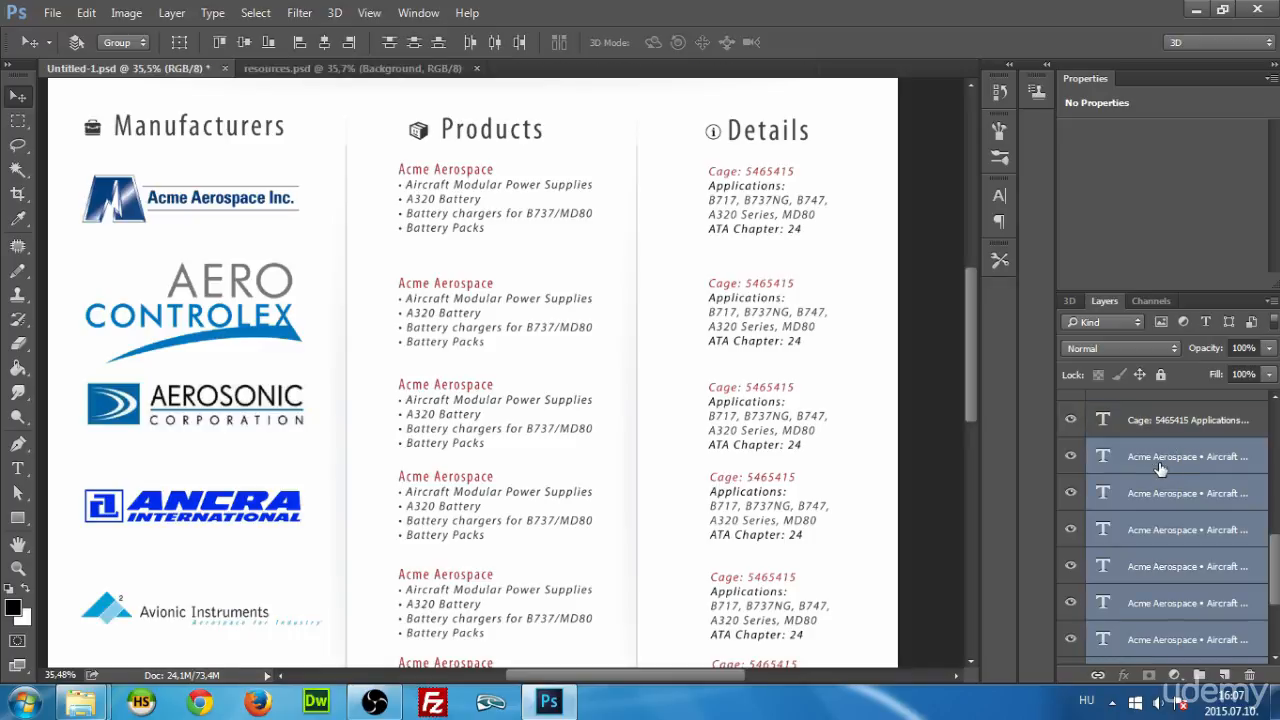
key("ctrl+g")
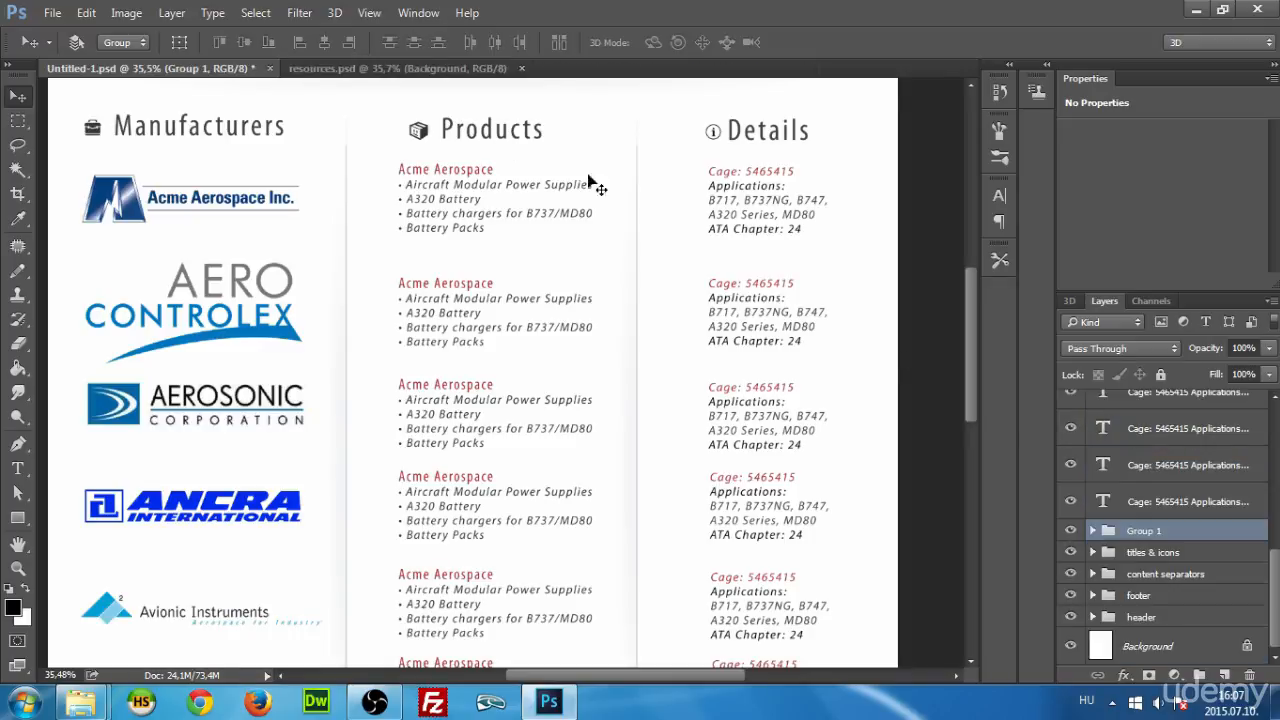
double_click(1146, 531)
type("Products")
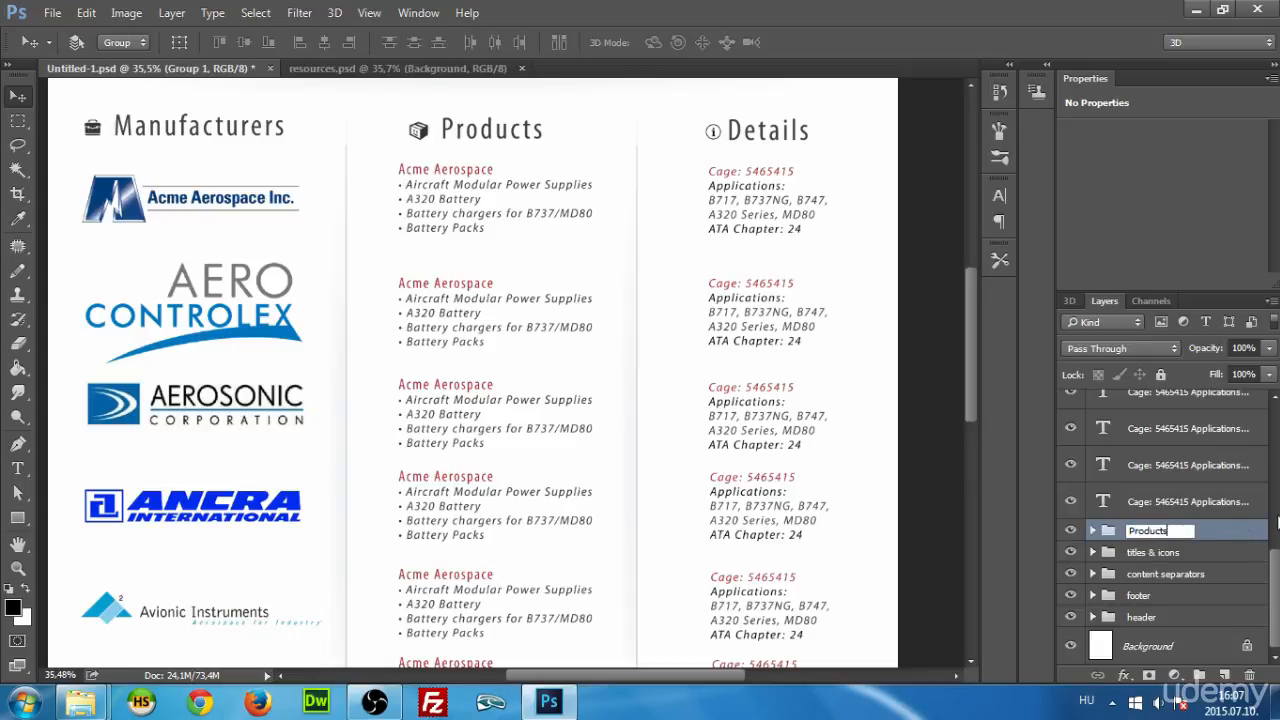
key("Return")
Group all the Cage: 5465415 text layers and name the group Details.
left_click(1209, 507)
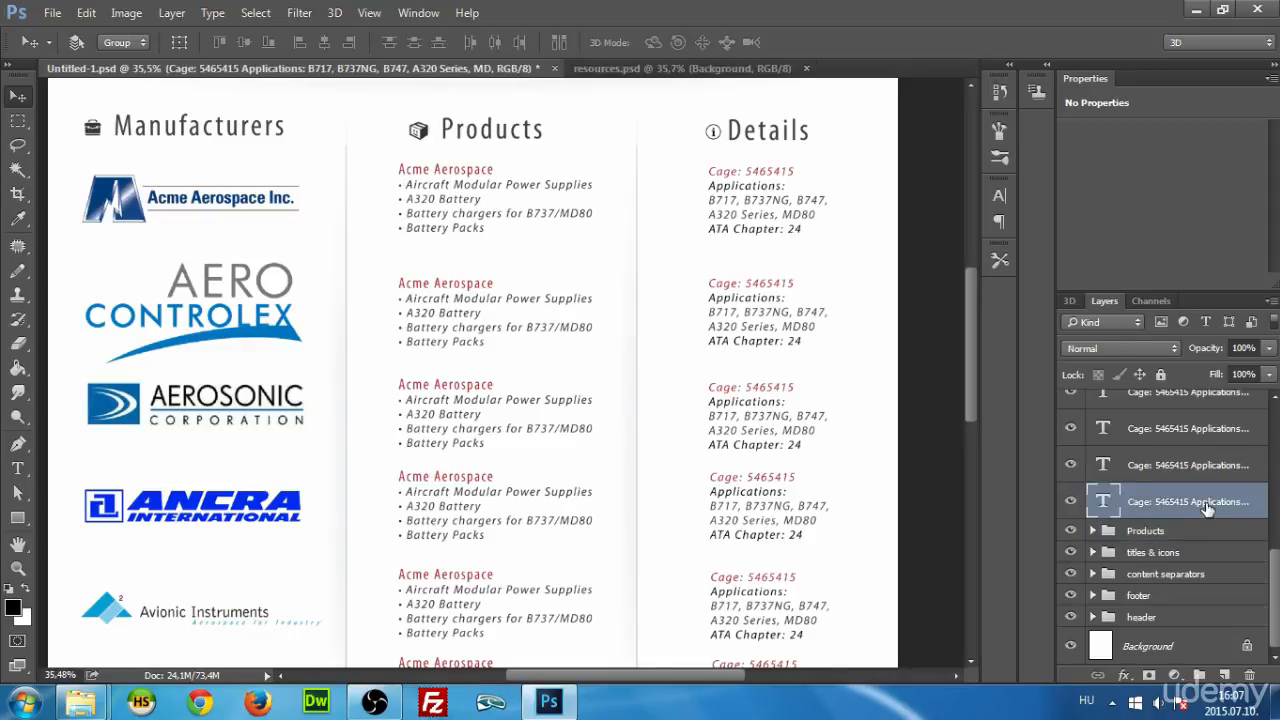
scroll(1210, 508, "up", 1)
scroll(1210, 510, "up", 1)
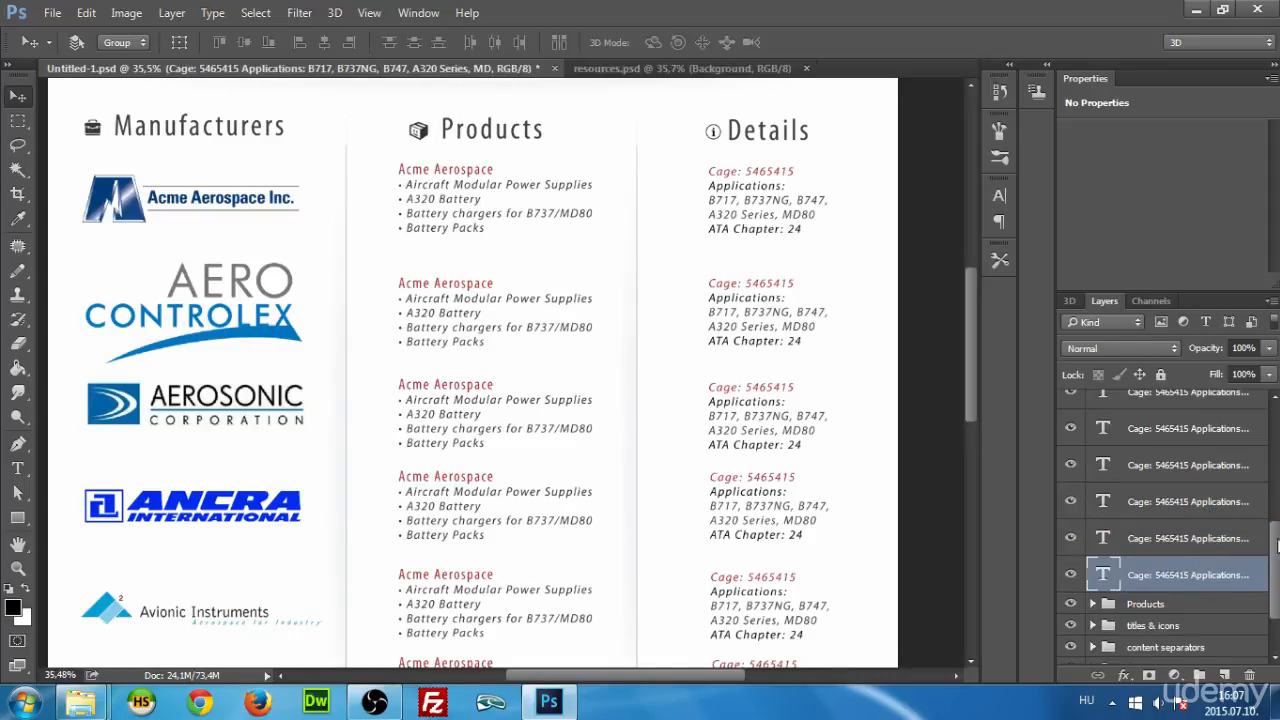
scroll(1277, 543, "up", 2)
left_click(1163, 451, "shift")
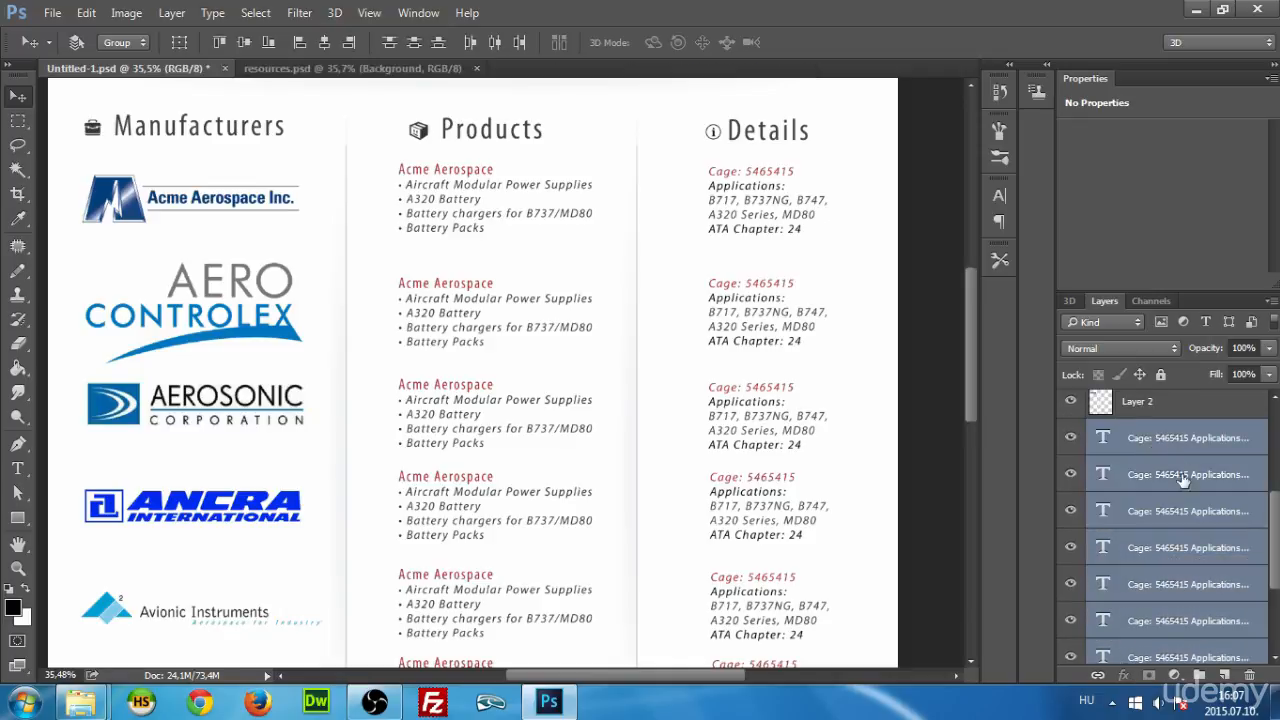
key("ctrl+g")
double_click(1150, 510)
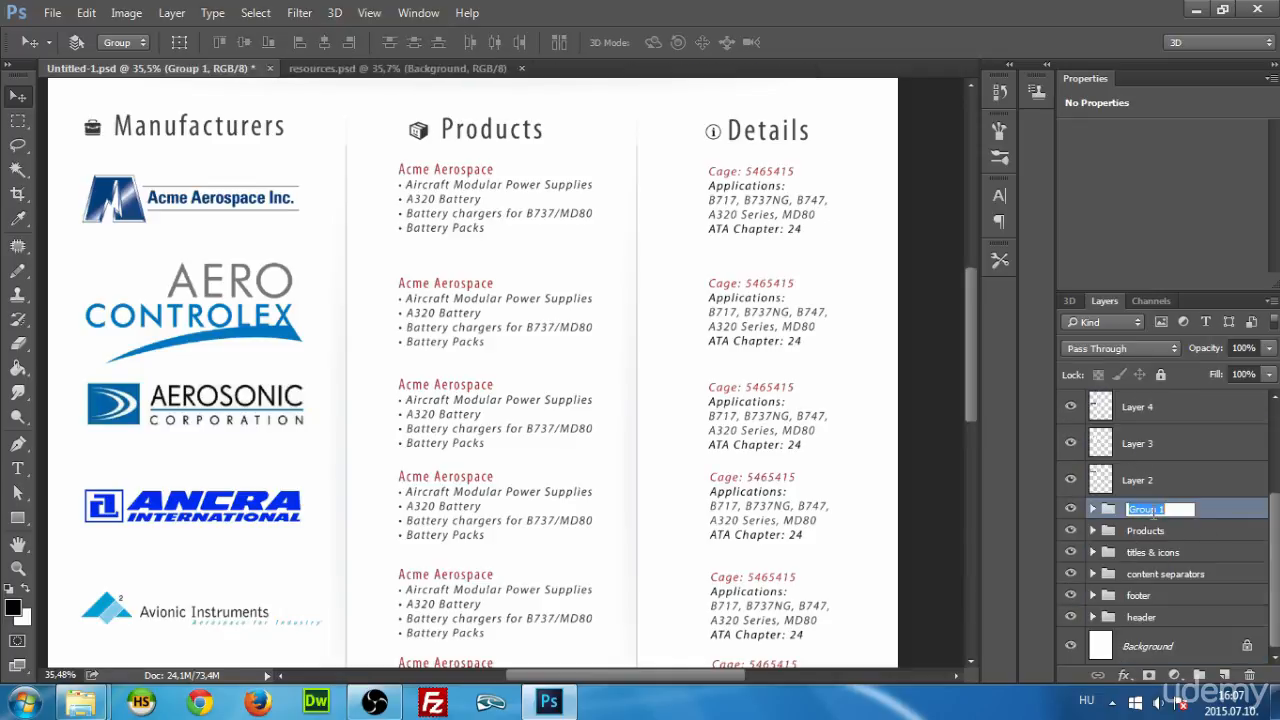
type("Details")
key("Return")
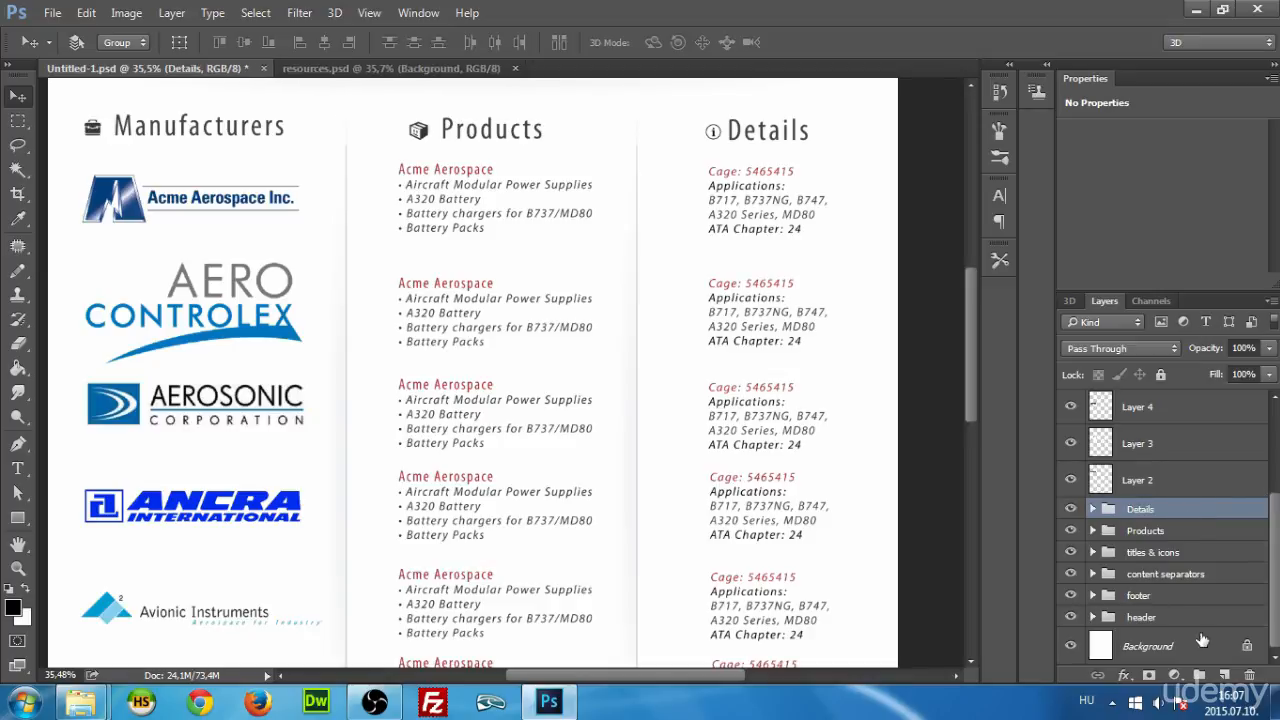
Check that Layer 2 holds a manufacturer logo, and group Layer 2 through Layer 8 under the name logos.
scroll(1164, 600, "up", 1)
scroll(1155, 531, "down", 1)
scroll(1225, 510, "up", 4)
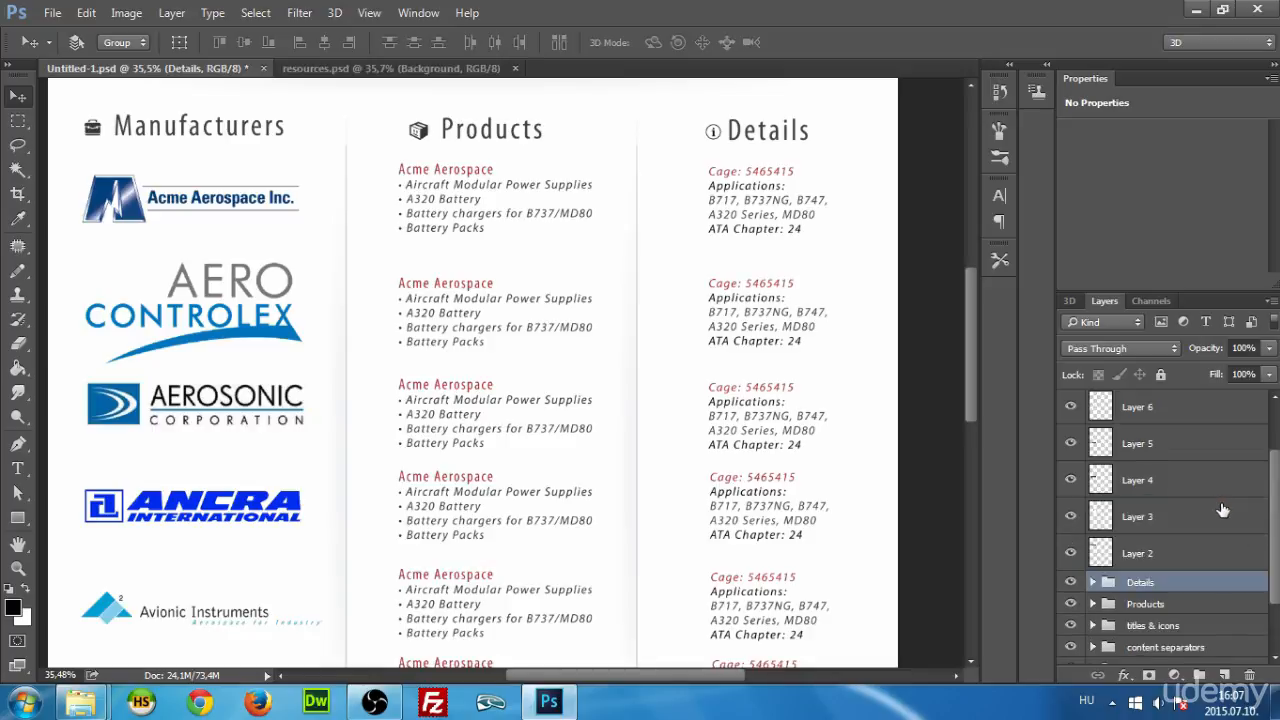
left_click(1071, 628)
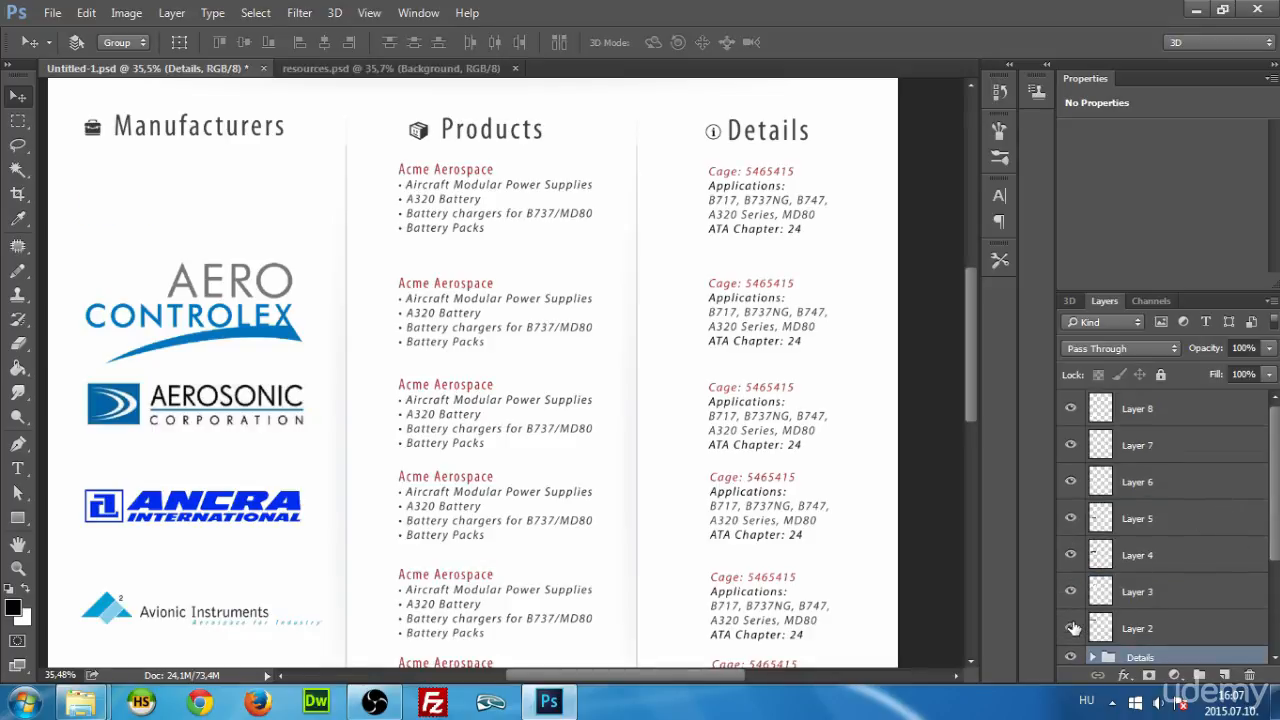
left_click(1071, 628)
left_click(1176, 621)
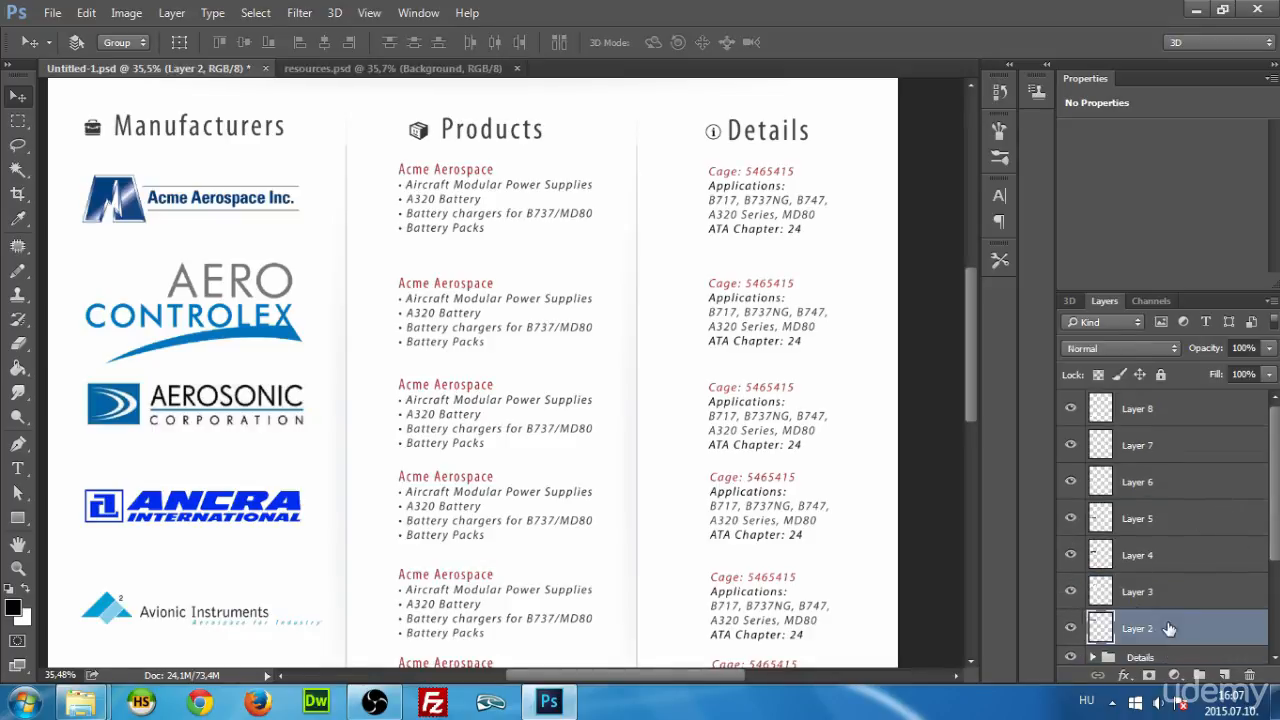
left_click(1165, 408, "shift")
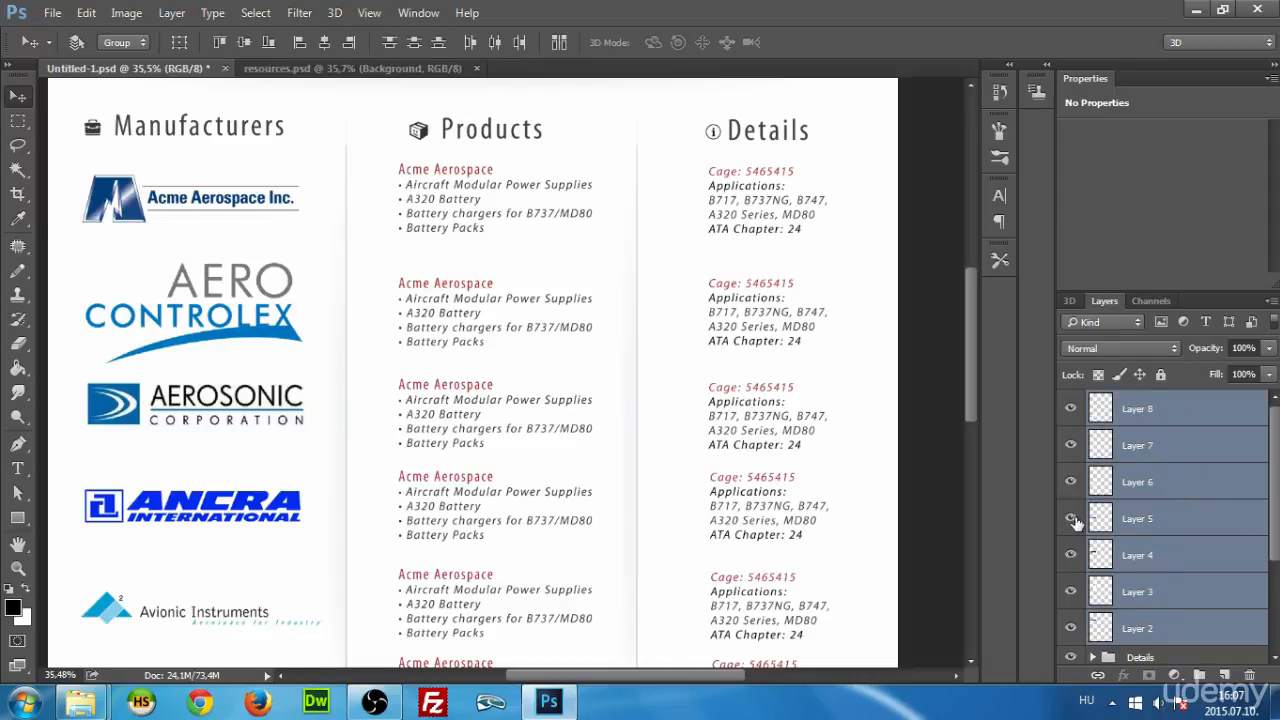
scroll(1154, 554, "down", 2)
scroll(1198, 566, "up", 2)
key("ctrl+g")
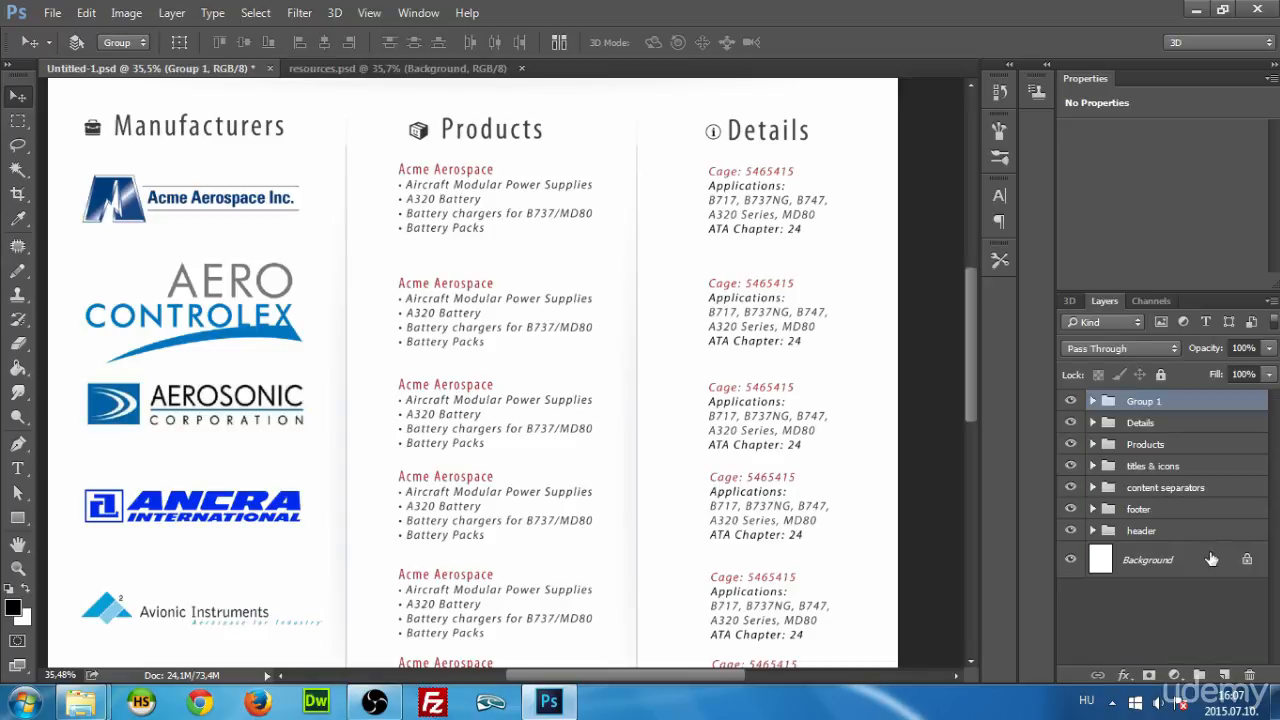
double_click(1157, 401)
type("logos")
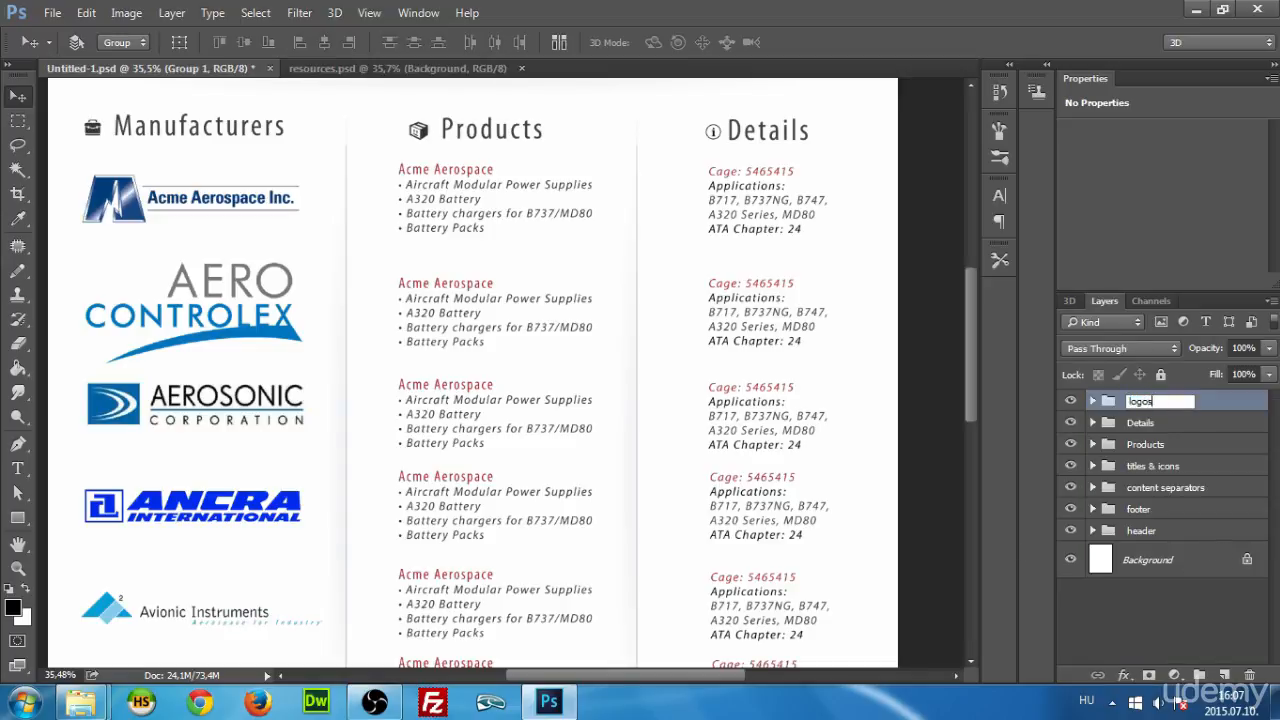
key("Return")
Examine the line card layout from the header down to the footer.
scroll(636, 224, "down", 2)
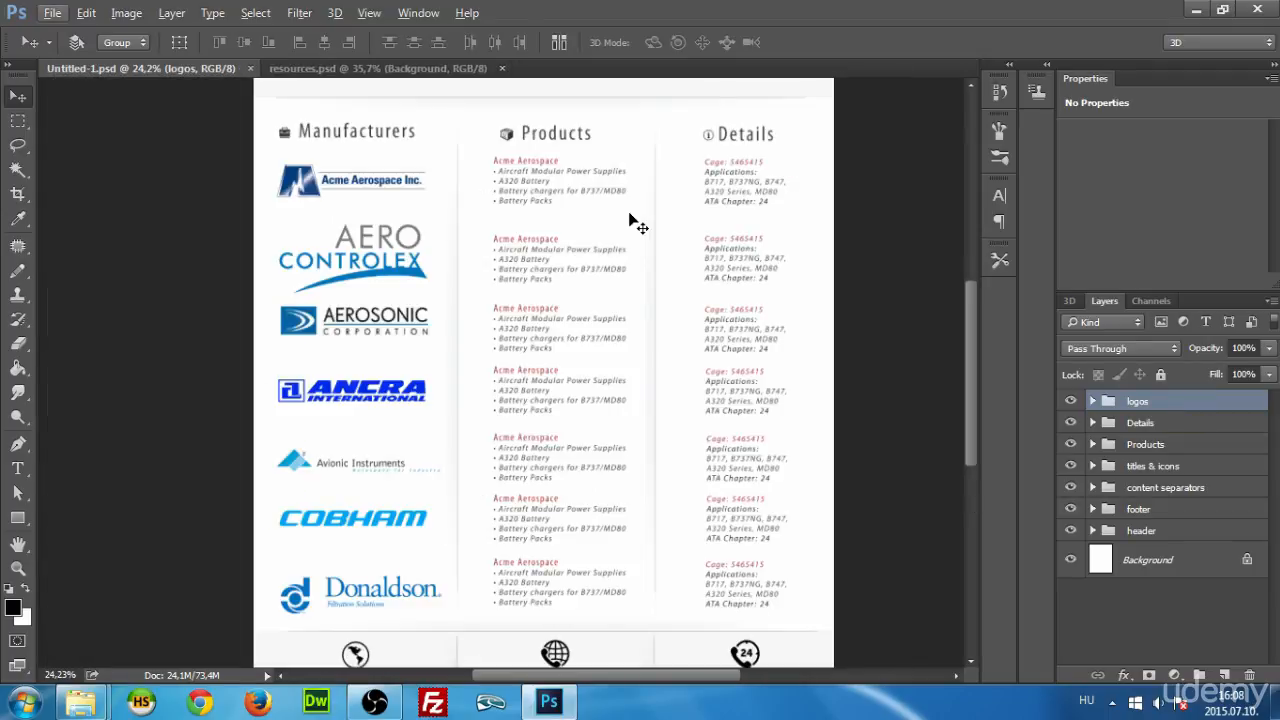
scroll(672, 262, "up", 3)
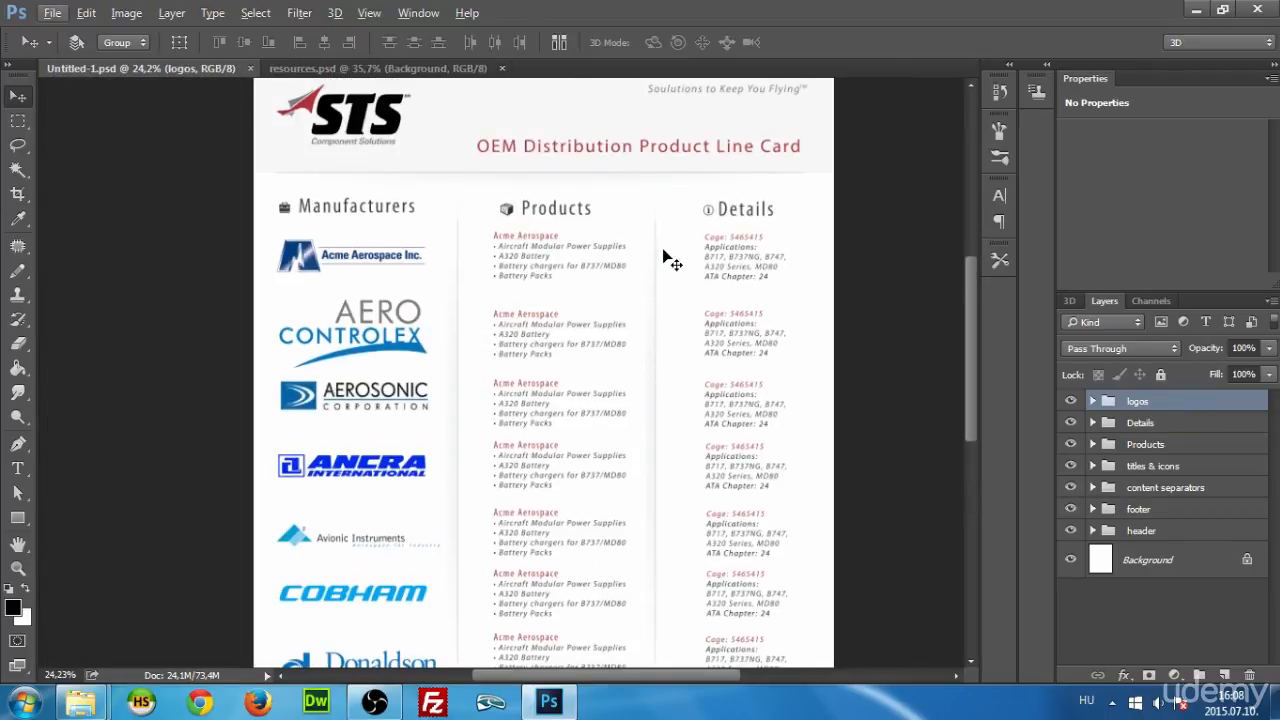
scroll(672, 262, "down", 3)
scroll(664, 250, "down", 2)
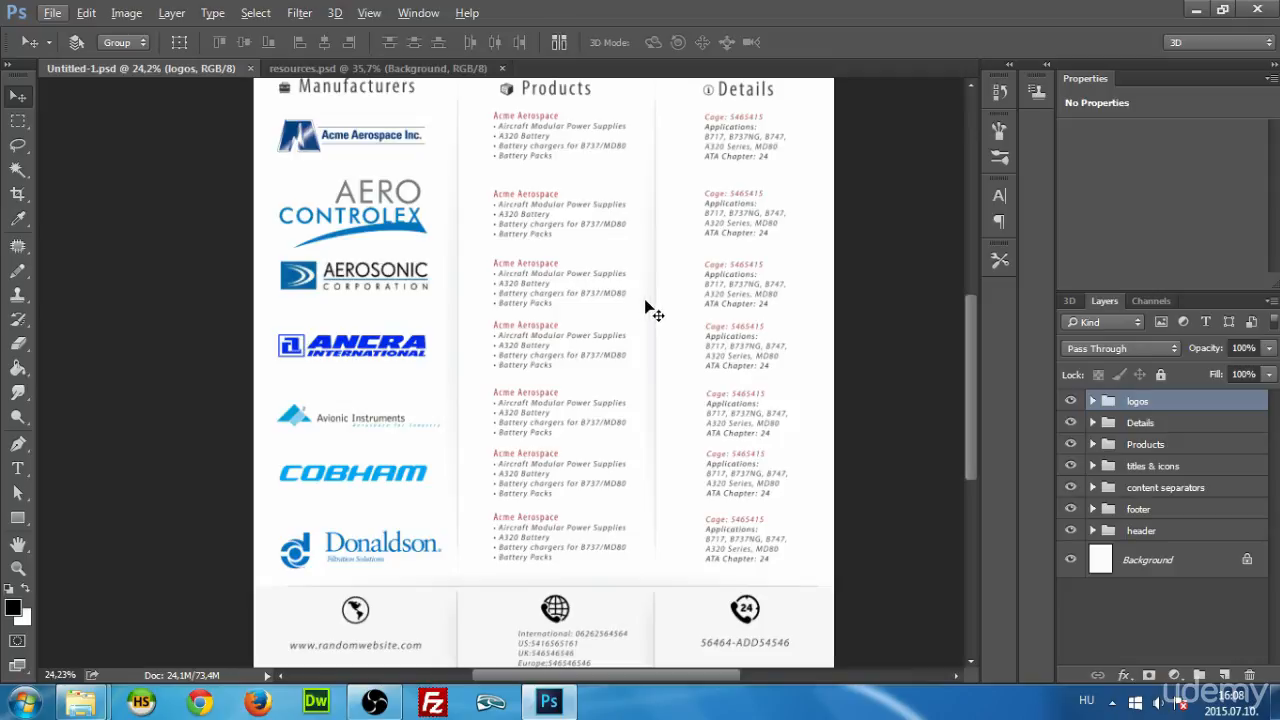
scroll(650, 303, "up", 2)
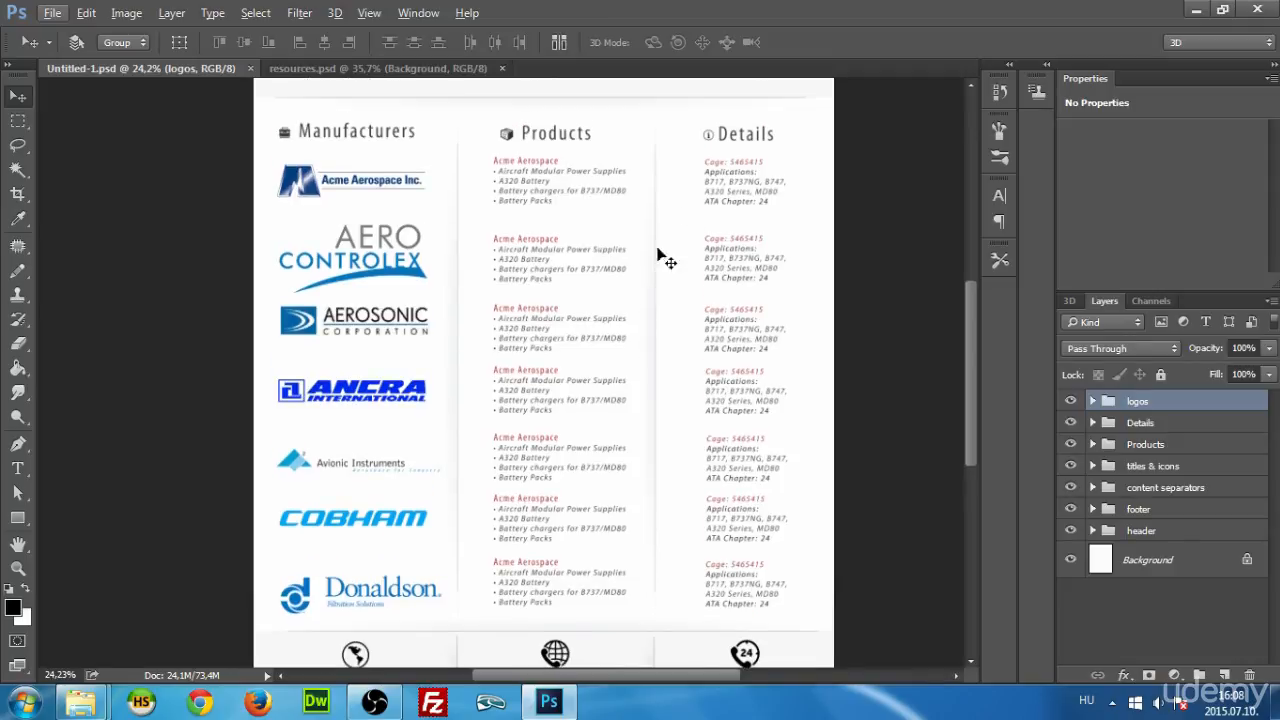